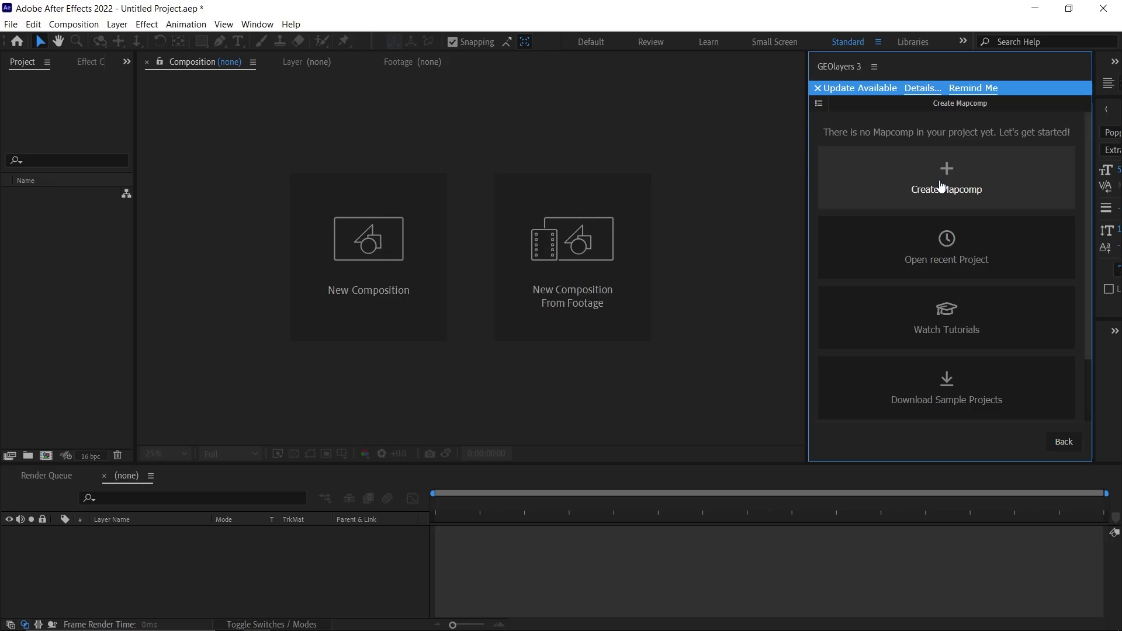
# Step: Start a new GEOlayers Mapcomp and zoom the map preview in on Yemen
pyautogui.click(941, 186)
pyautogui.scroll(5, 959, 239)
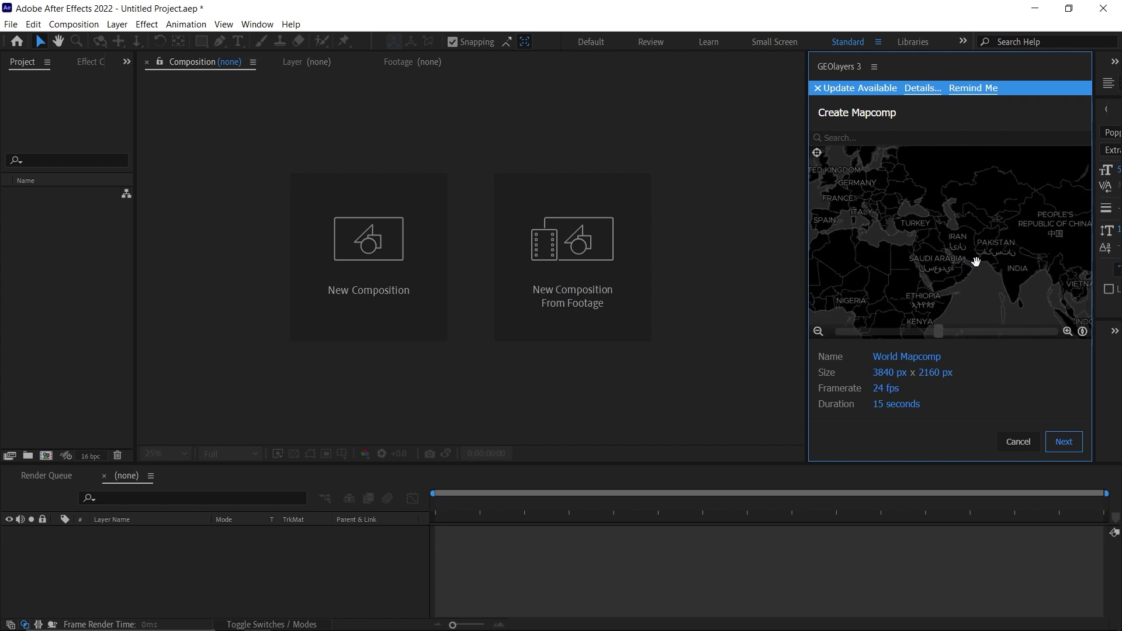
pyautogui.scroll(6, 976, 261)
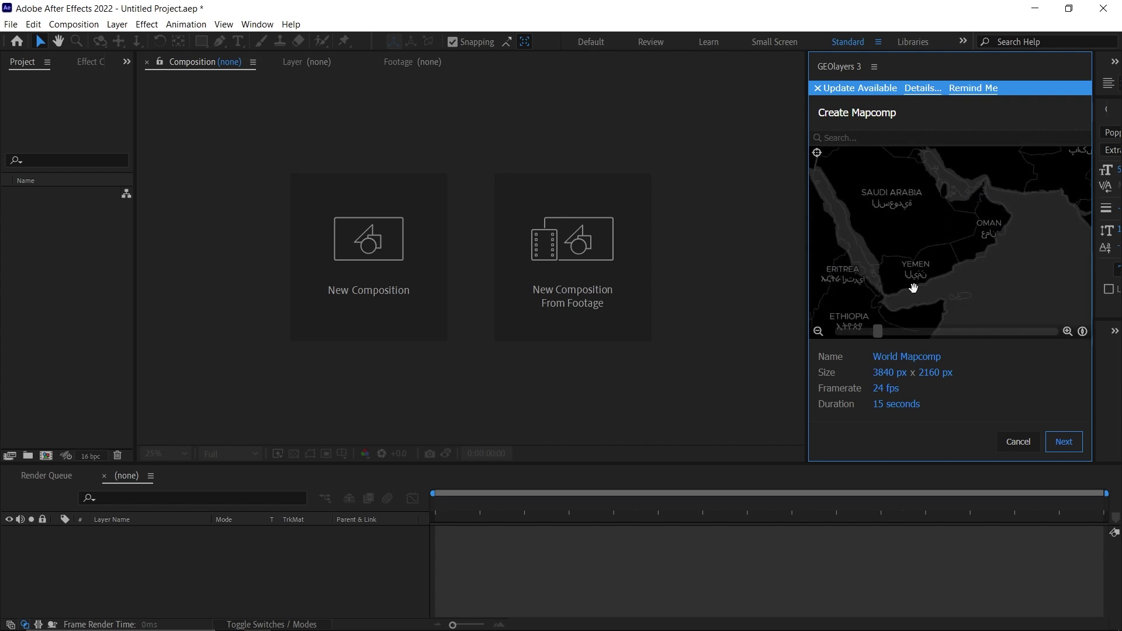
pyautogui.scroll(5, 914, 288)
# Step: Set the map composition size to 1920×1080 px
pyautogui.click(880, 373)
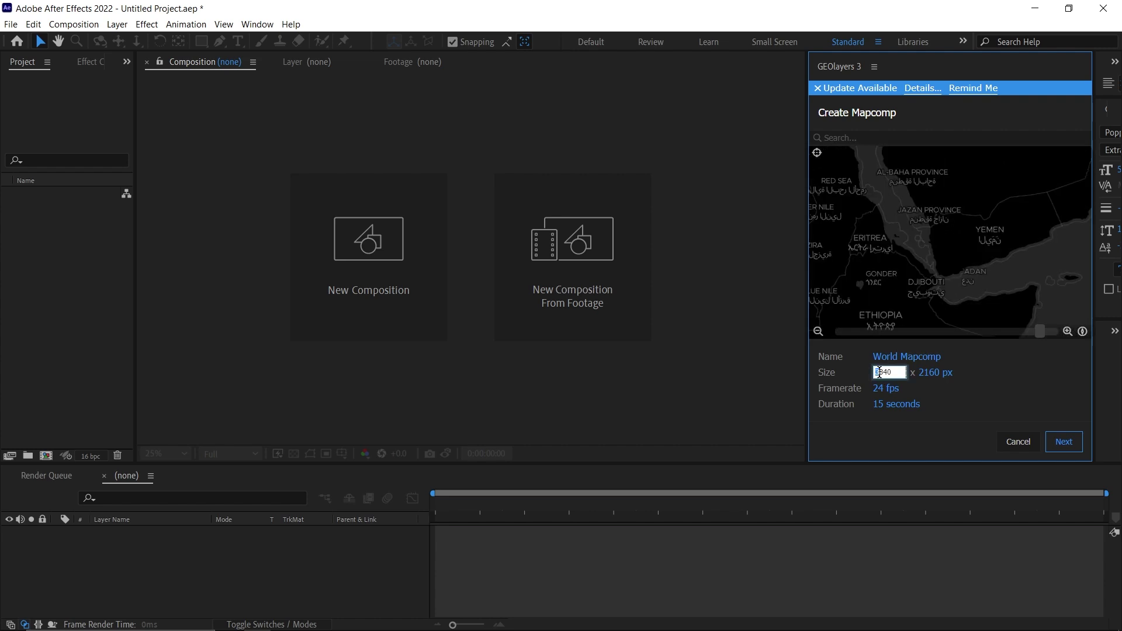
pyautogui.doubleClick(885, 372)
pyautogui.write('1920')
pyautogui.click(932, 372)
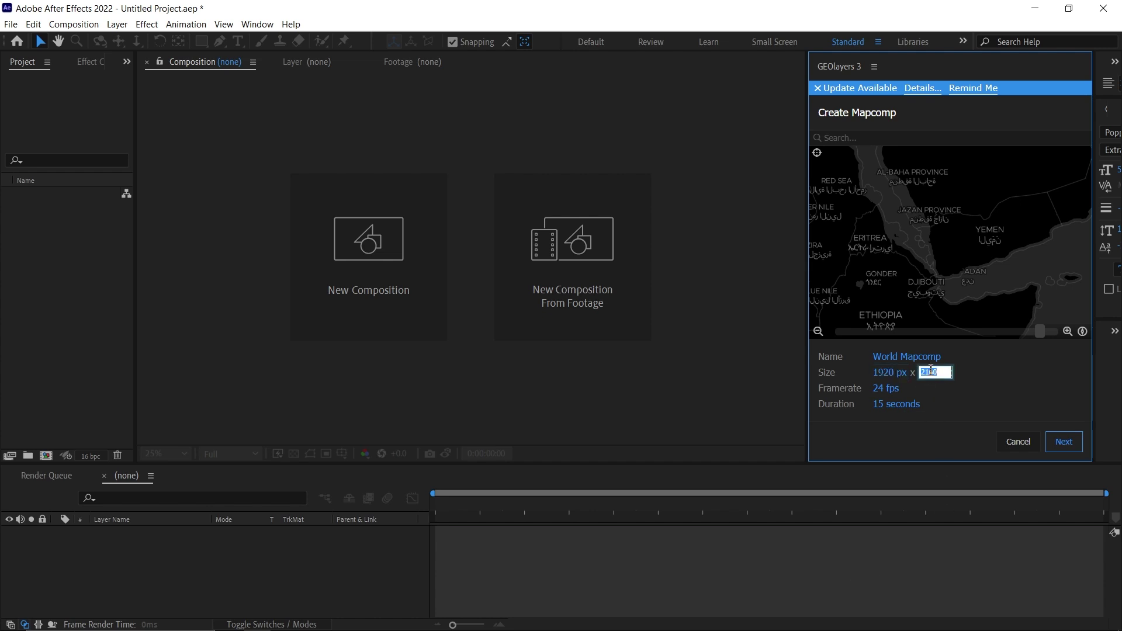
pyautogui.write('10')
pyautogui.click(880, 402)
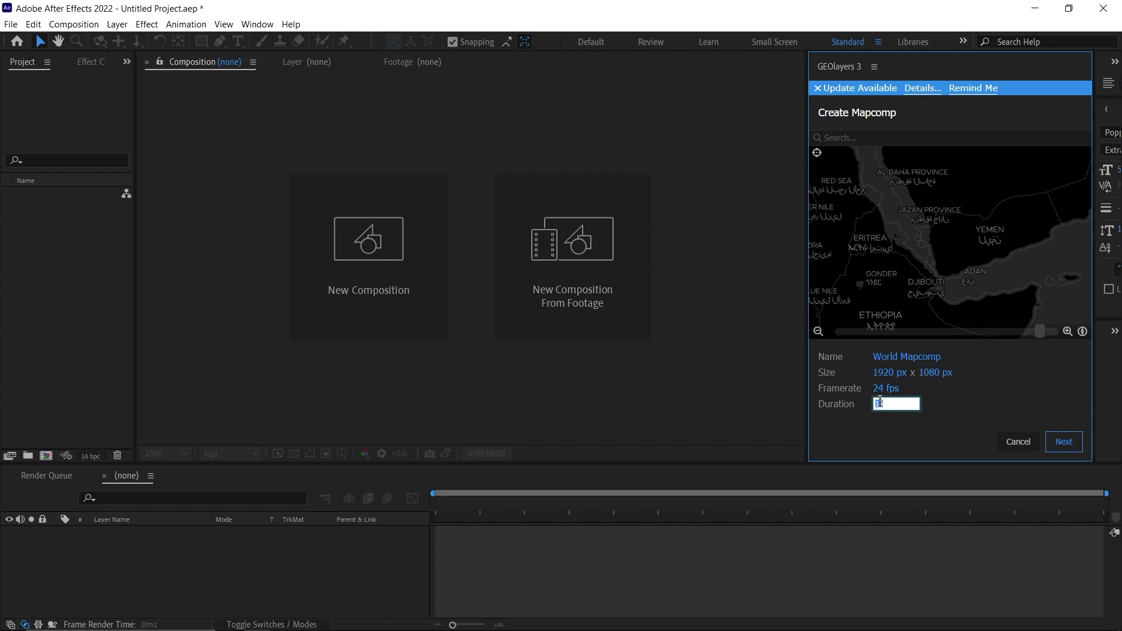
# Step: Enter a 10-second duration and open the ESRI imagery settings
pyautogui.write('10')
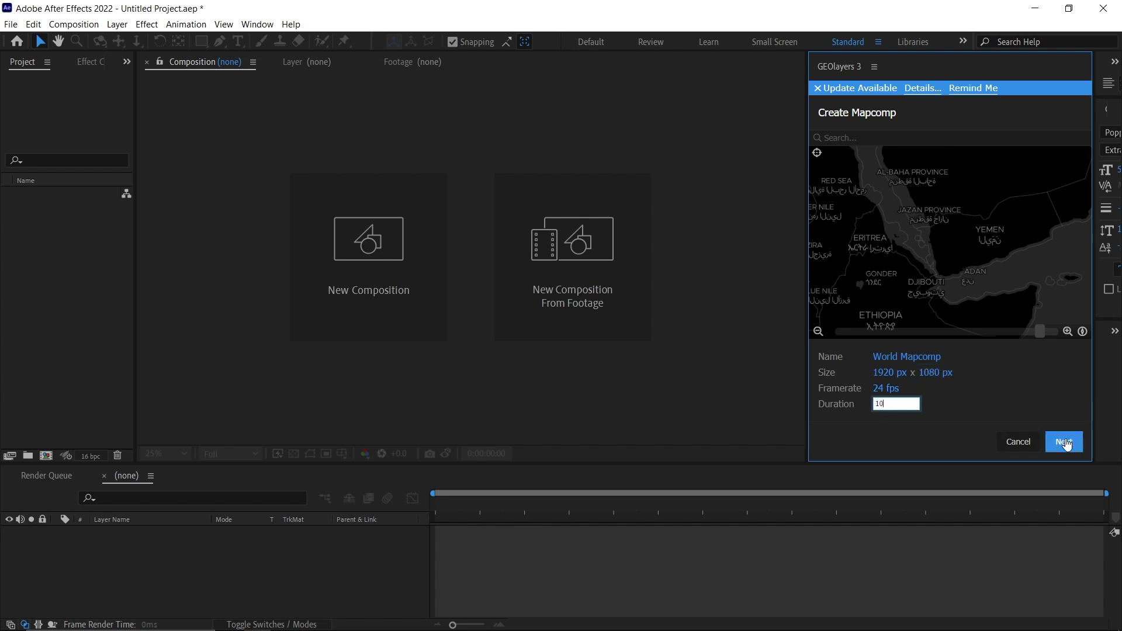
pyautogui.click(1064, 442)
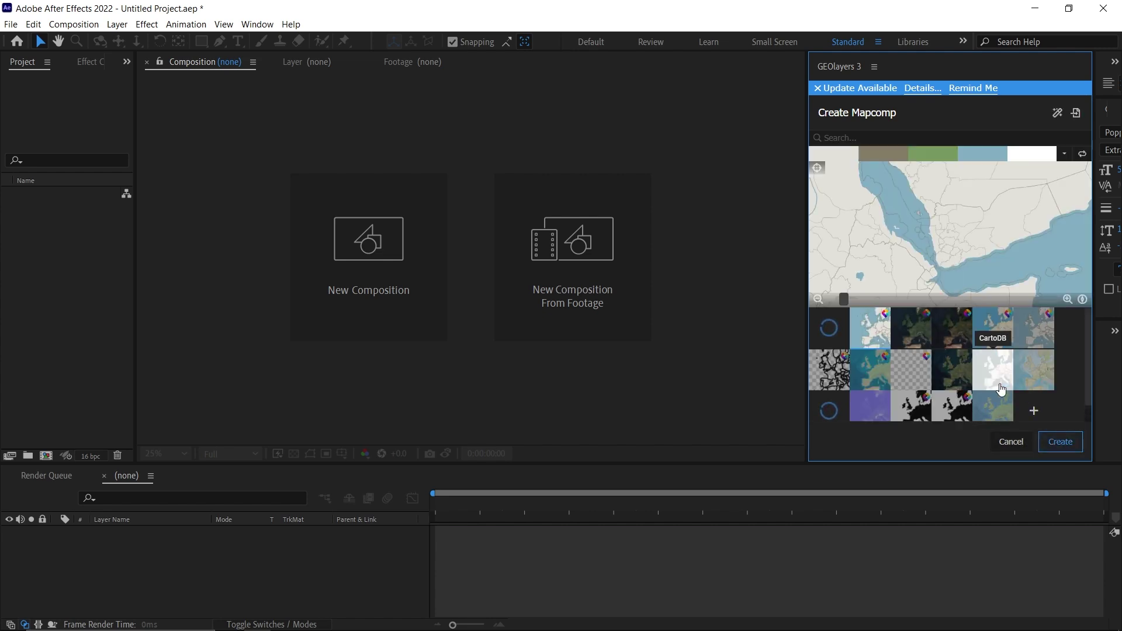
pyautogui.click(1042, 370)
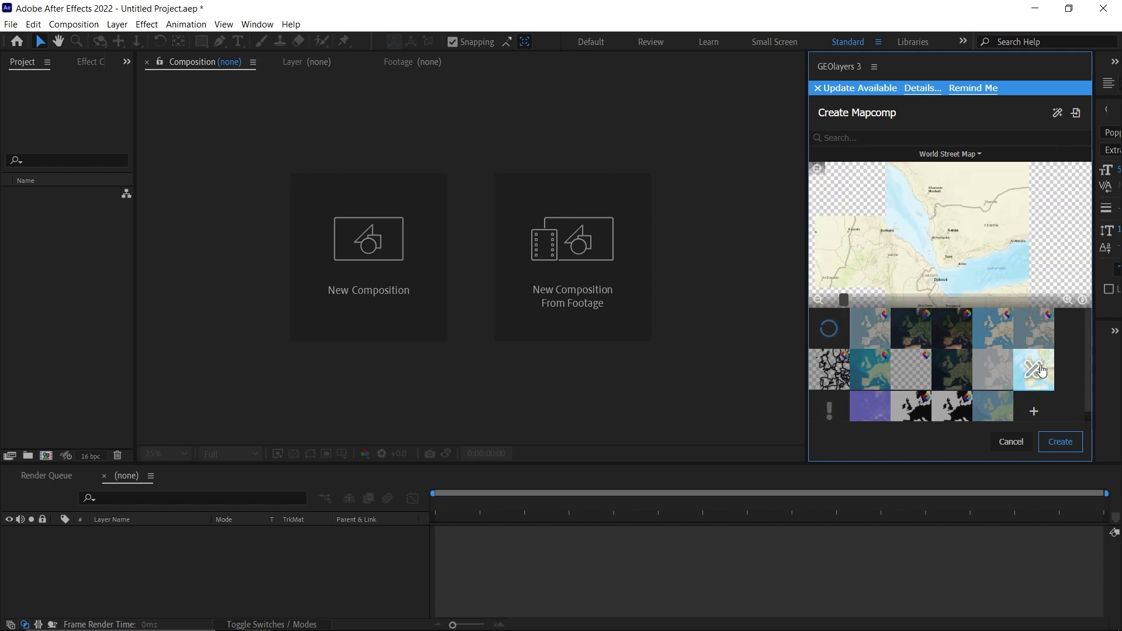
pyautogui.doubleClick(1040, 371)
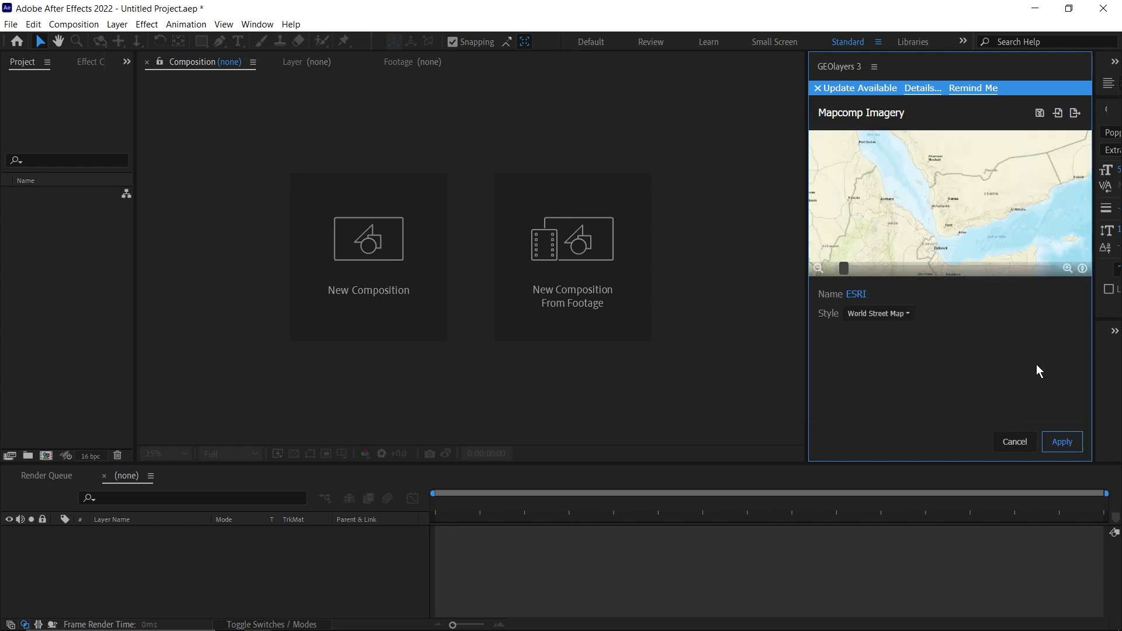
# Step: Choose the World Shaded Relief style, centre the preview on Yemen, and create the composition
pyautogui.click(884, 314)
pyautogui.click(902, 355)
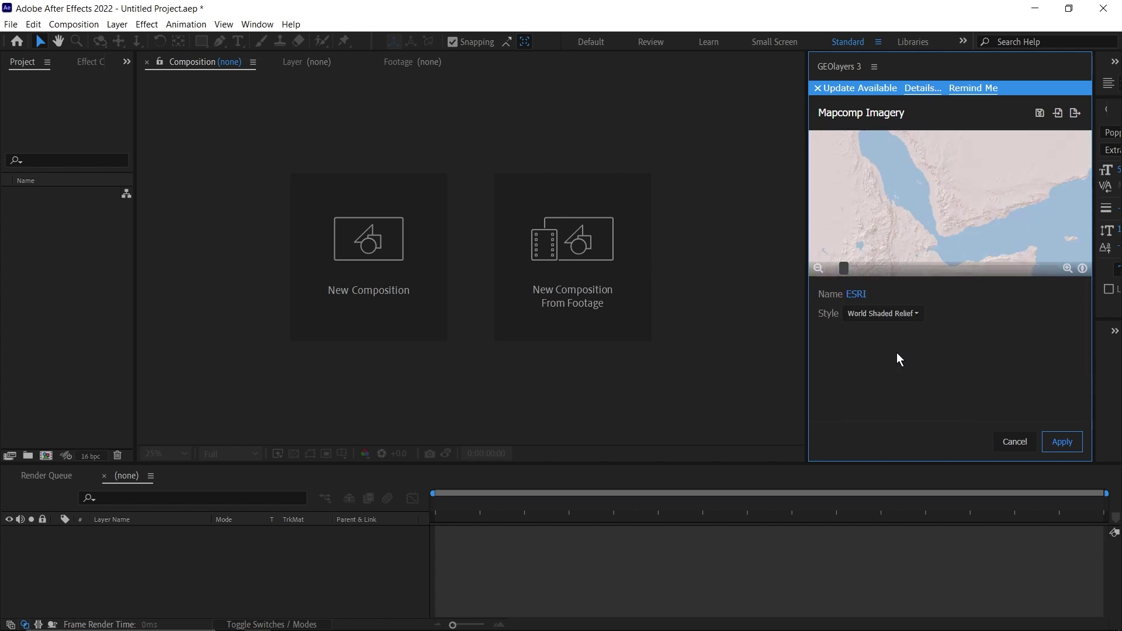
pyautogui.moveTo(930, 198); pyautogui.dragTo(945, 229)
pyautogui.click(1063, 442)
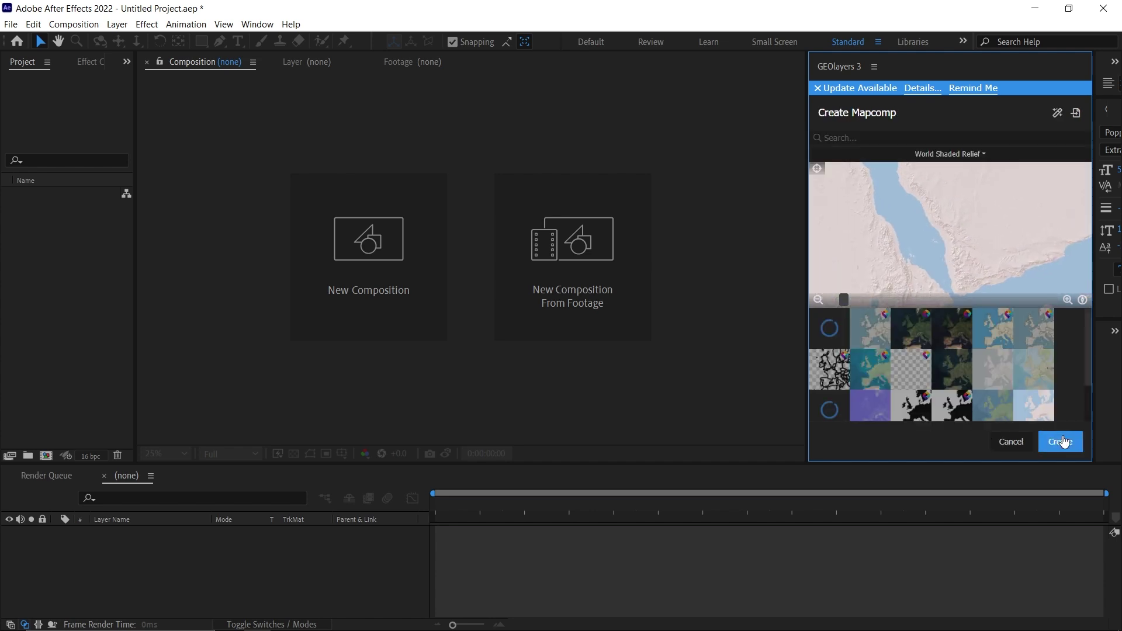
pyautogui.click(1060, 442)
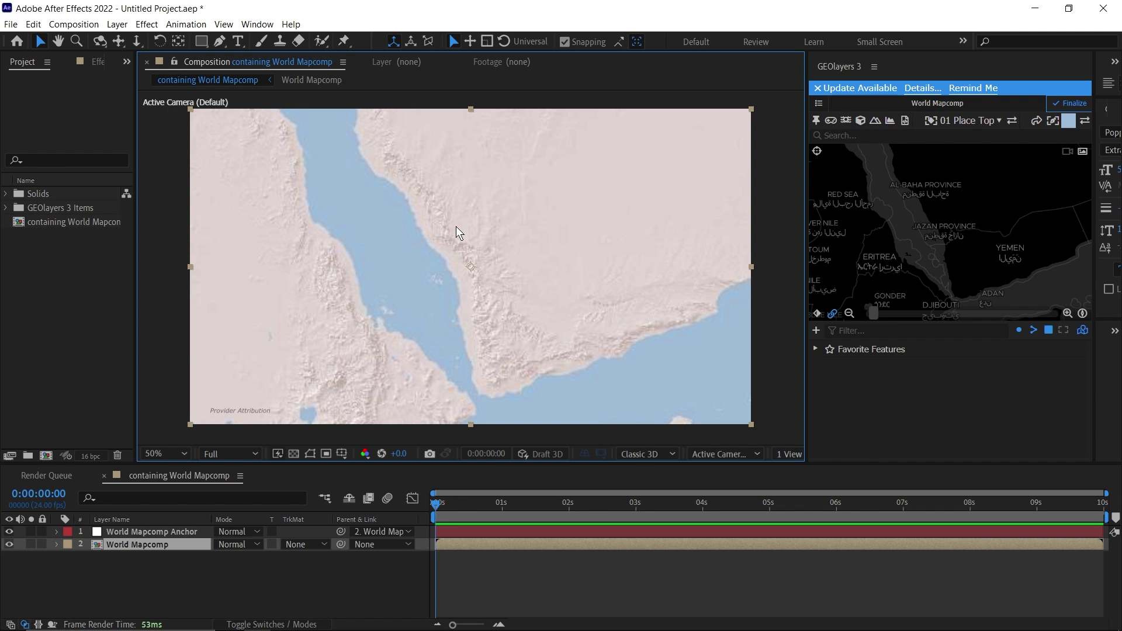
# Step: Select the World Mapcomp layer and bring up the FX Console search
pyautogui.click(128, 542)
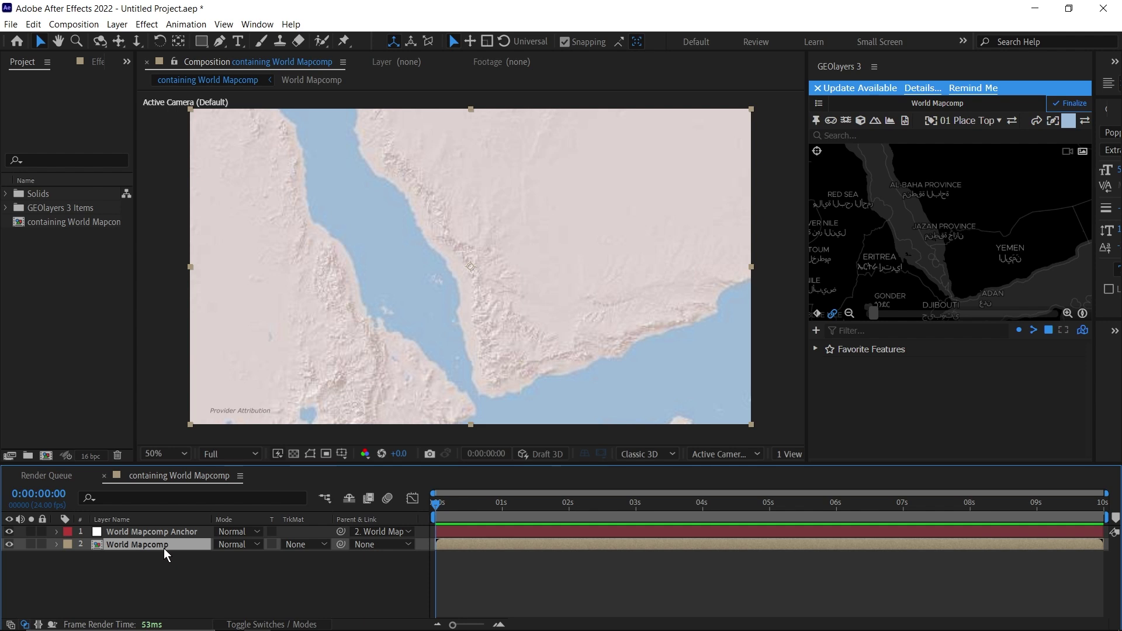
pyautogui.hotkey('ctrl', 'space')
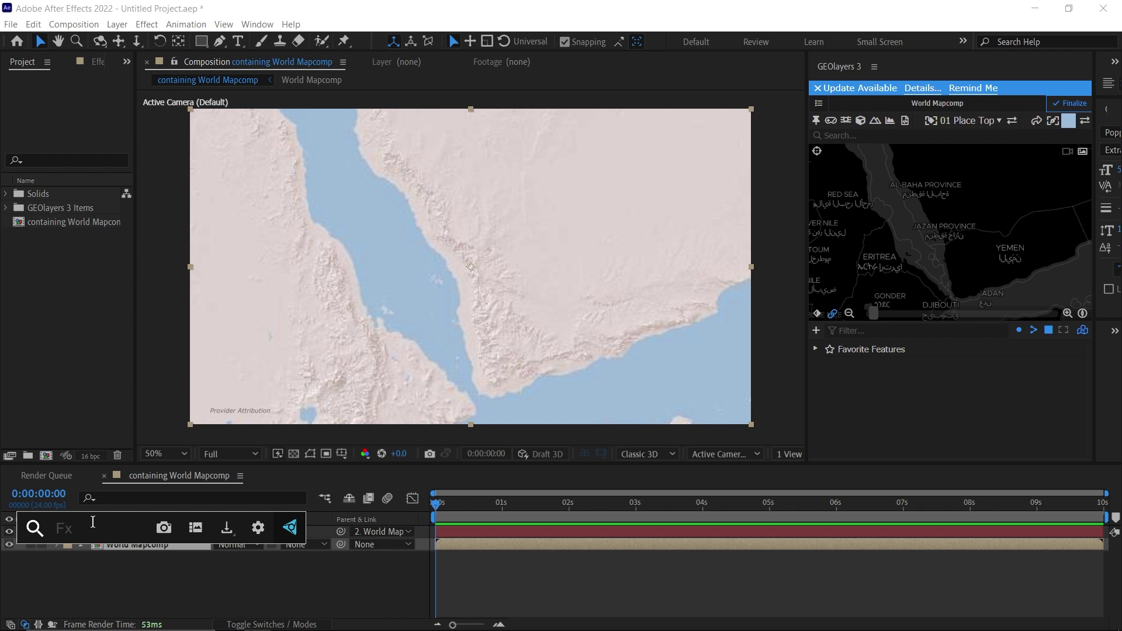
# Step: Apply Hue/Saturation to the map with Master Saturation -100 and Master Lightness -18
pyautogui.write('hue')
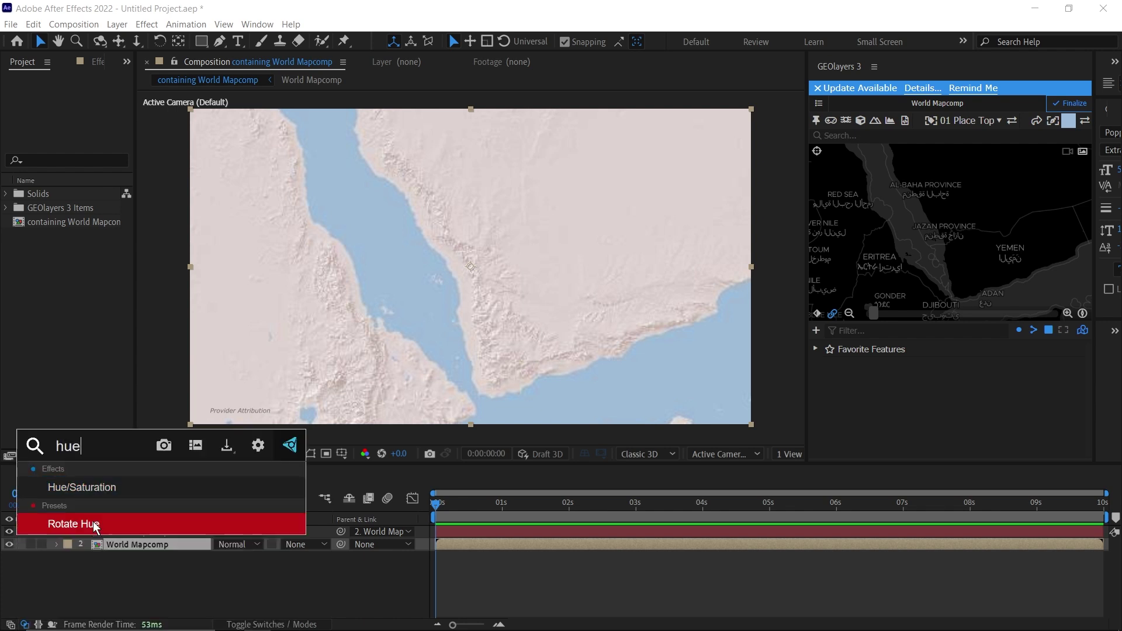
pyautogui.click(93, 487)
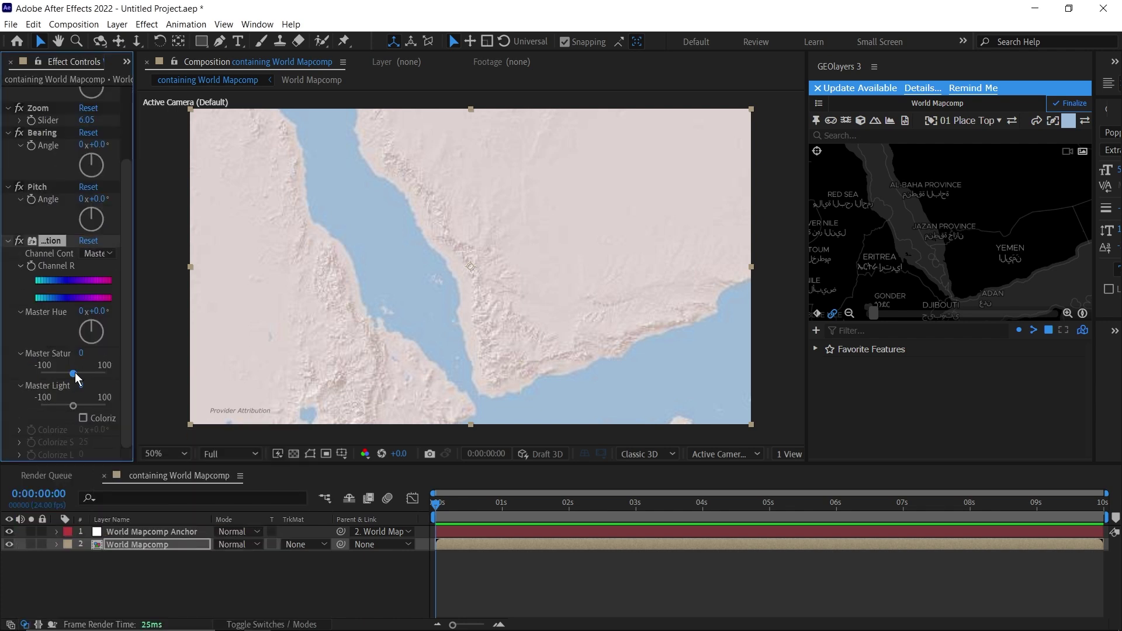
pyautogui.moveTo(72, 374); pyautogui.dragTo(3, 383)
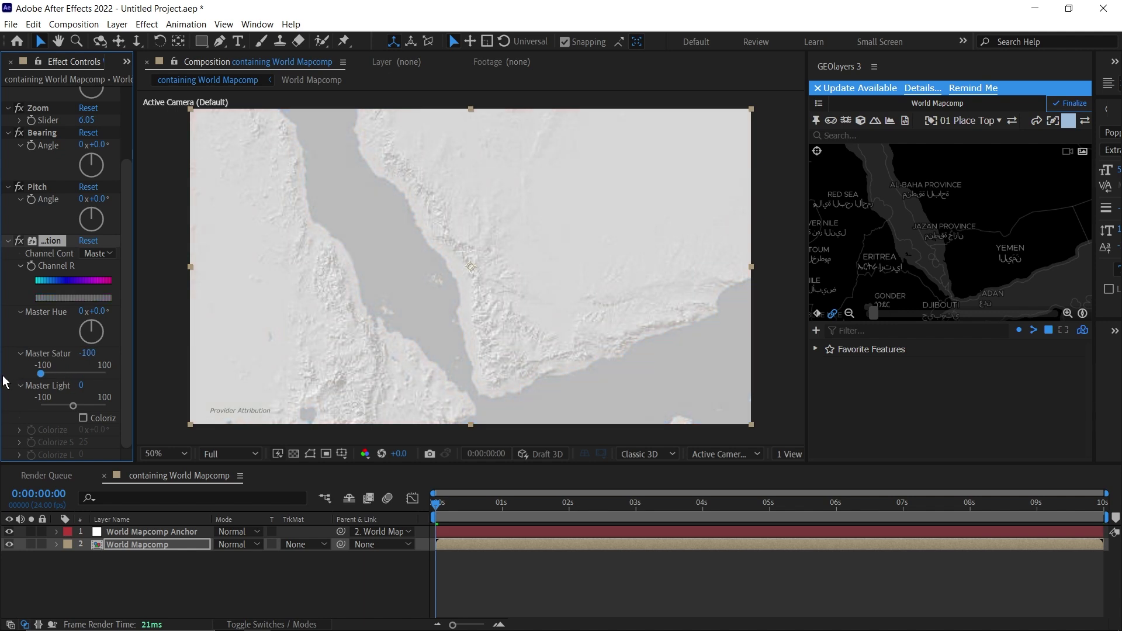
pyautogui.hotkey('ctrl', 'z')
pyautogui.moveTo(136, 328); pyautogui.dragTo(251, 328)
pyautogui.moveTo(131, 373); pyautogui.dragTo(21, 377)
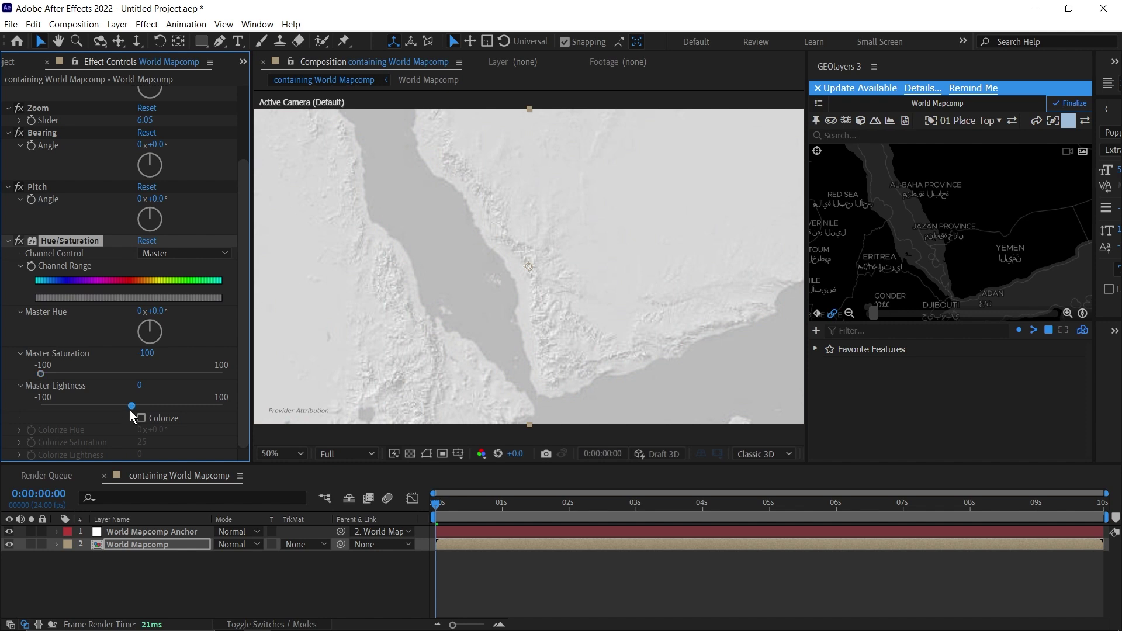
pyautogui.moveTo(129, 407); pyautogui.dragTo(122, 406)
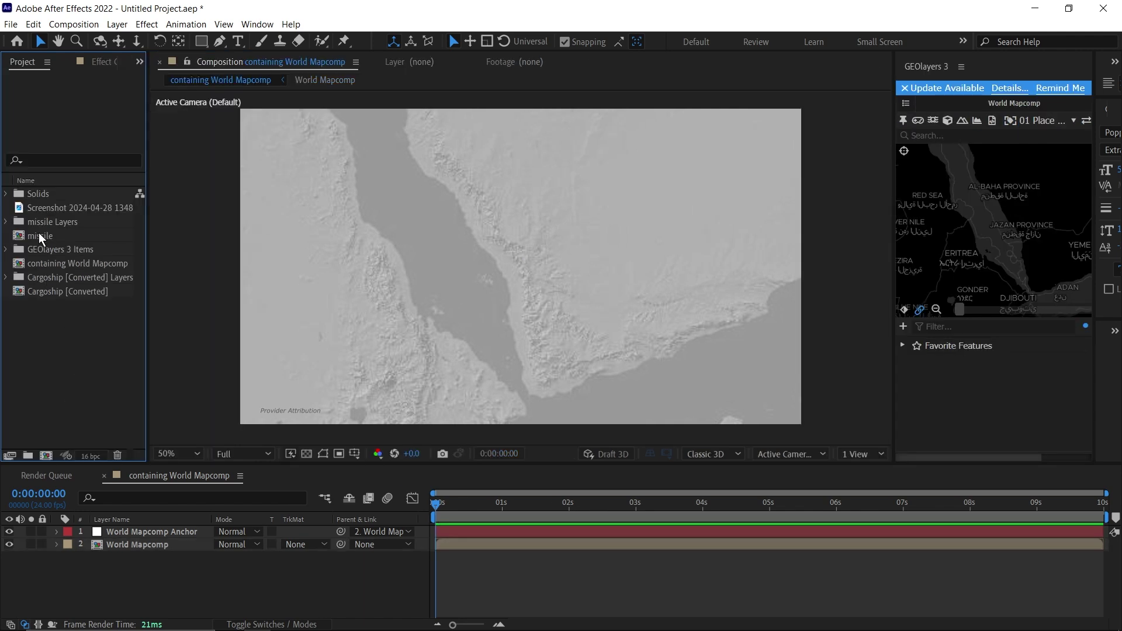
# Step: Add the Vox Yemen reference screenshot to the composition, positioned toward the lower left
pyautogui.moveTo(50, 206); pyautogui.dragTo(582, 366)
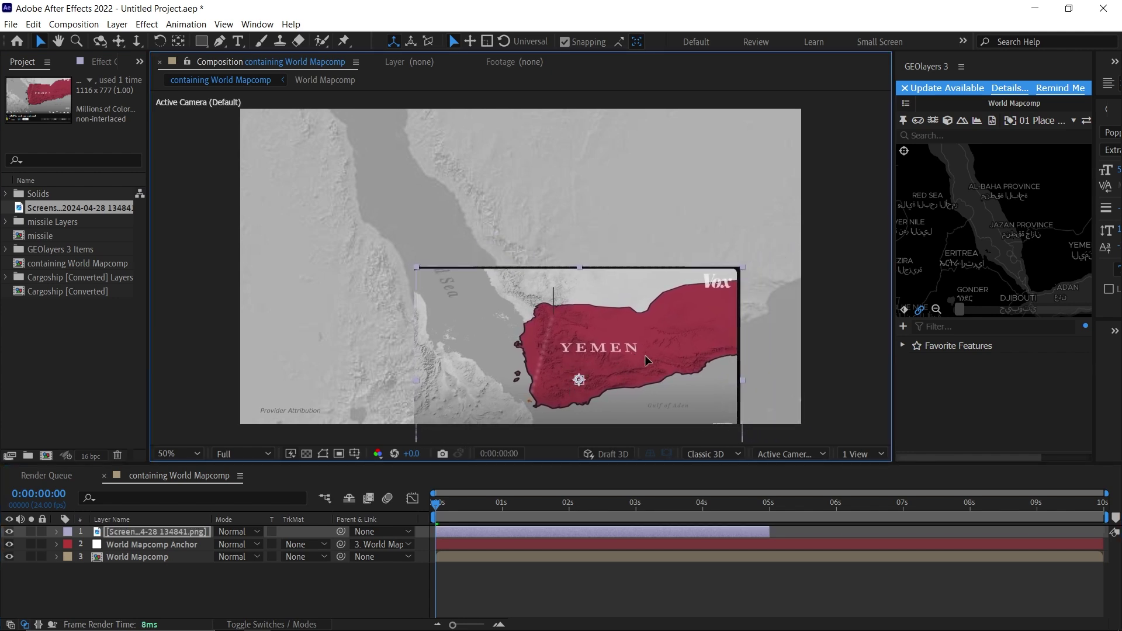
pyautogui.moveTo(615, 366); pyautogui.dragTo(354, 413)
pyautogui.click(152, 561)
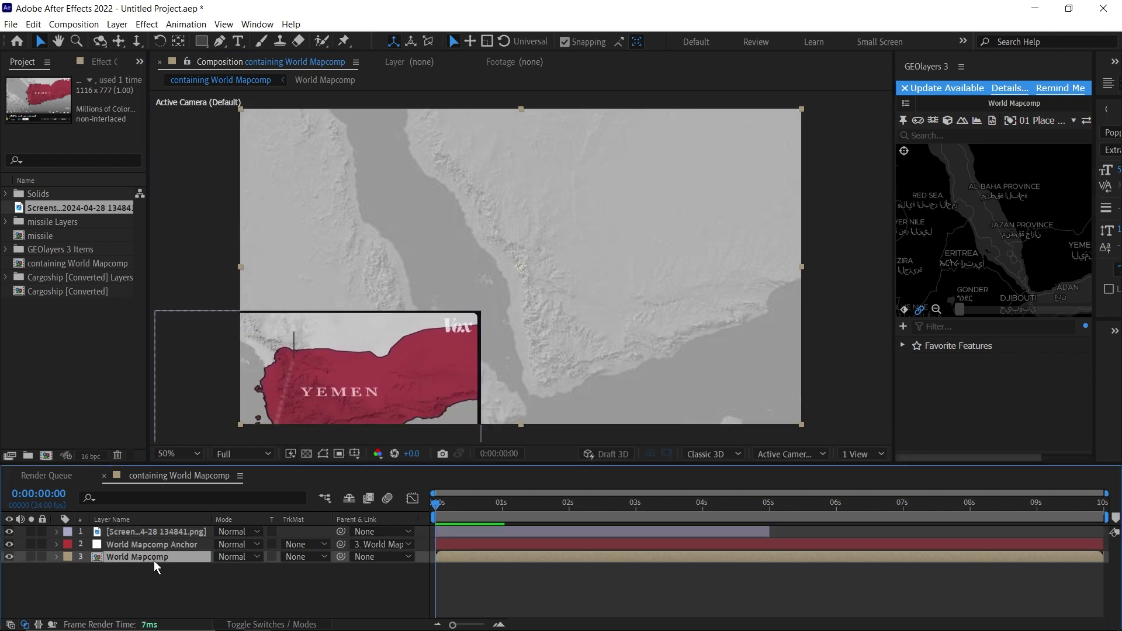
pyautogui.click(208, 584)
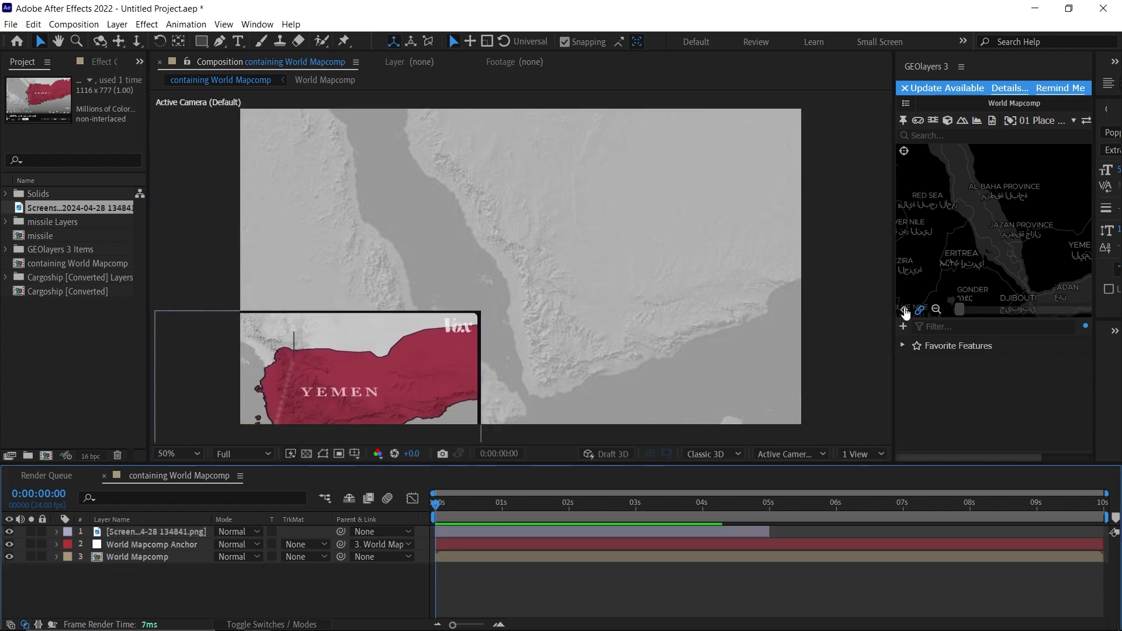
# Step: Search GEOlayers map features for 'yemen' and widen the results panel
pyautogui.click(938, 136)
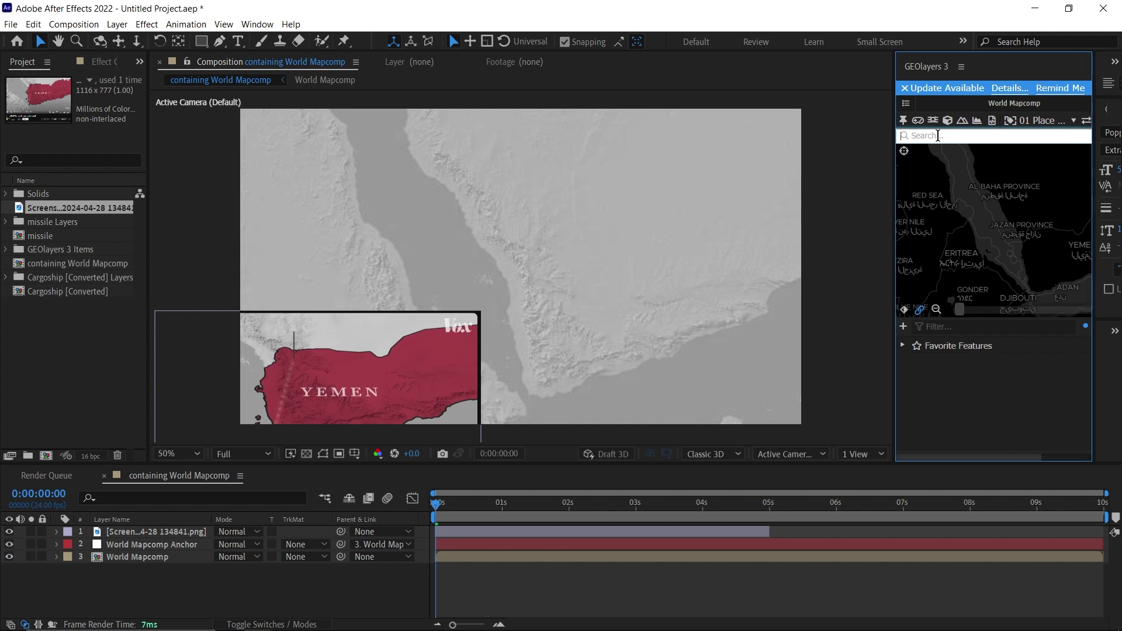
pyautogui.write('yem')
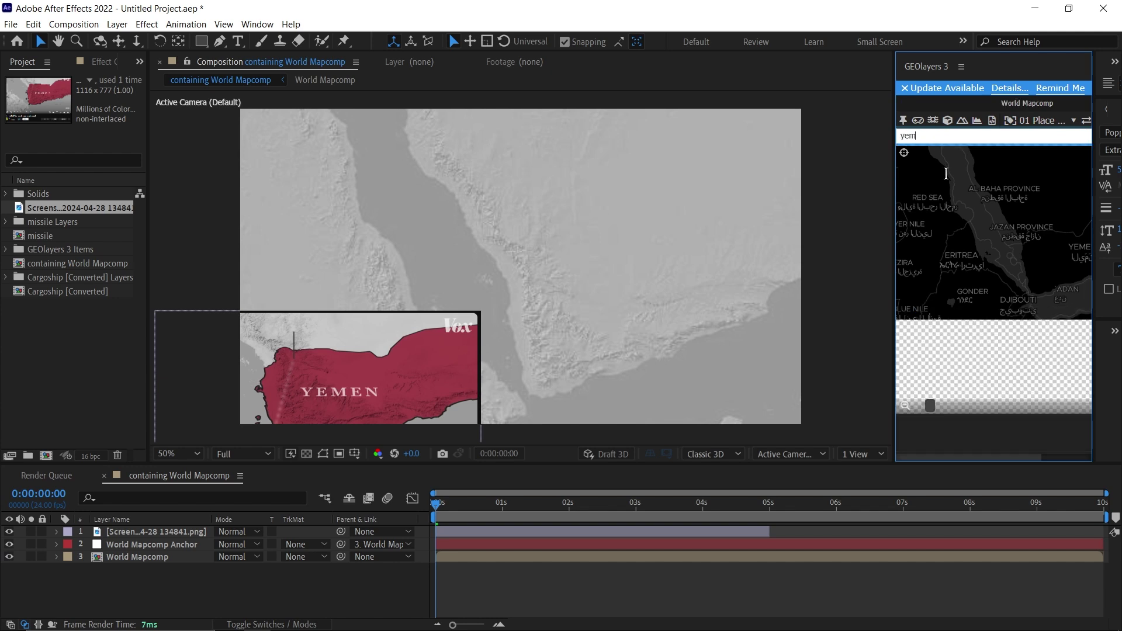
pyautogui.write('w')
pyautogui.press('BackSpace')
pyautogui.write('en')
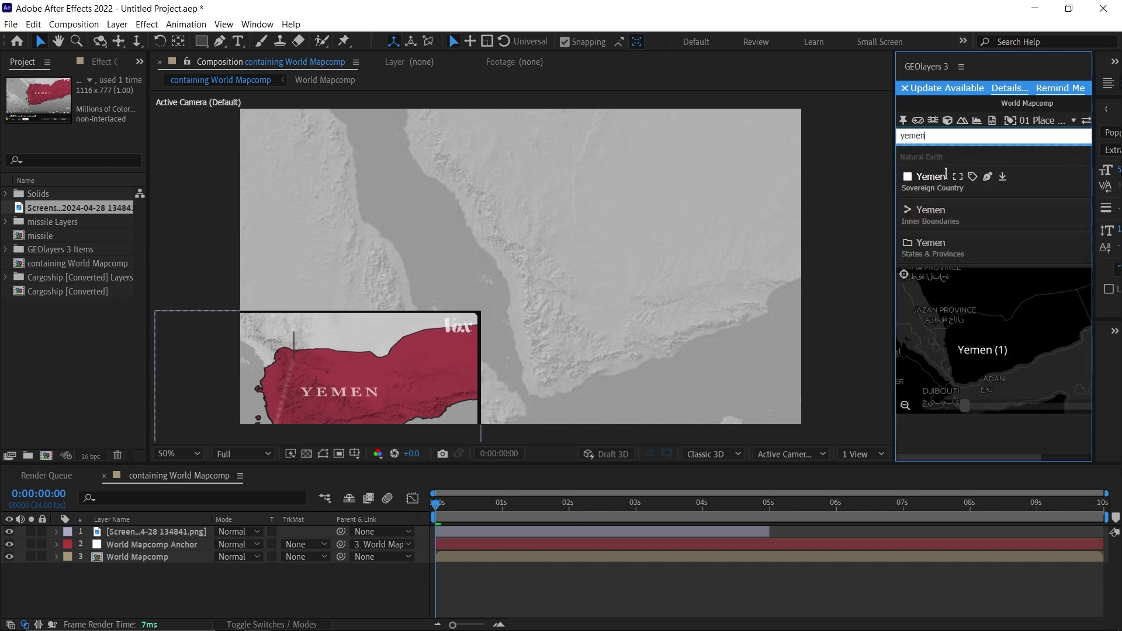
pyautogui.moveTo(892, 263); pyautogui.dragTo(762, 263)
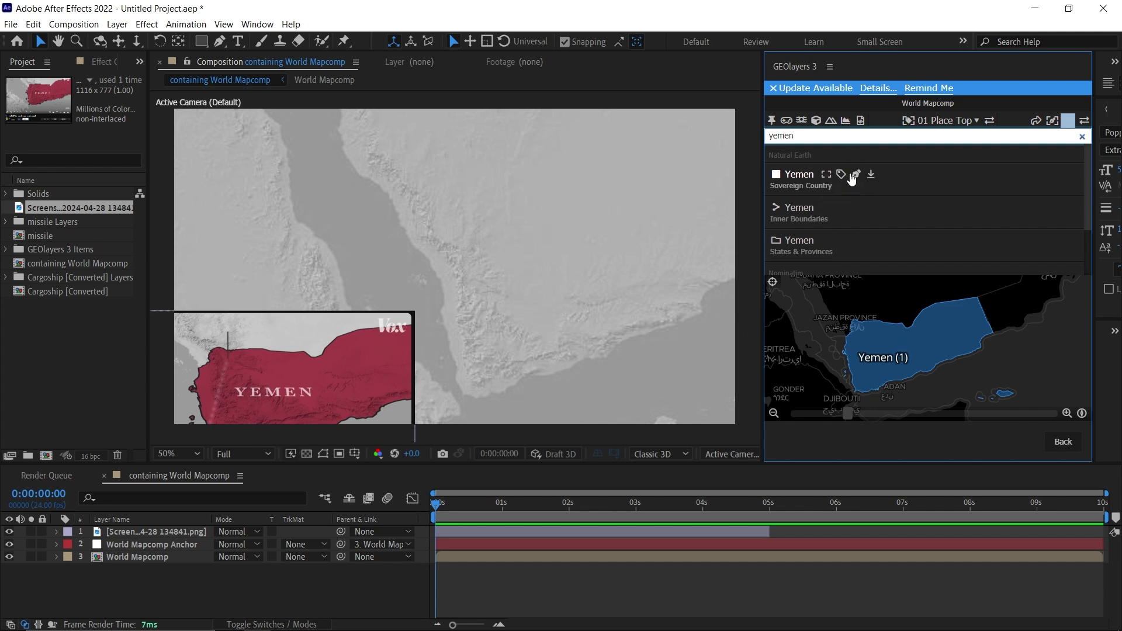
# Step: Draw Yemen's country outline as a shape layer and pick a different preset style
pyautogui.click(868, 176)
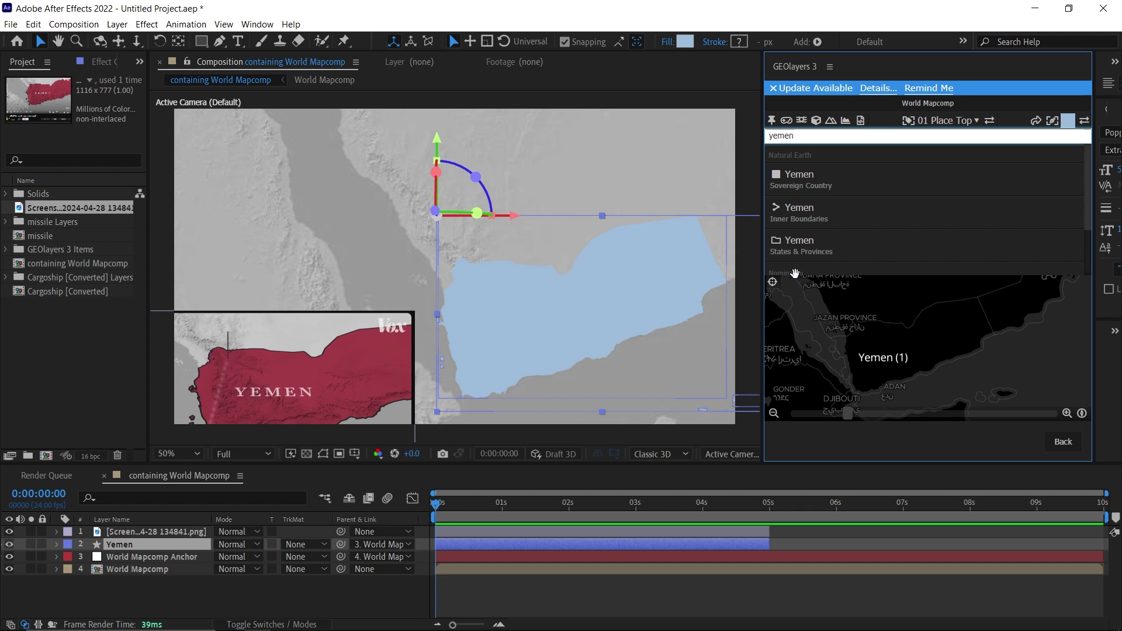
pyautogui.click(1068, 121)
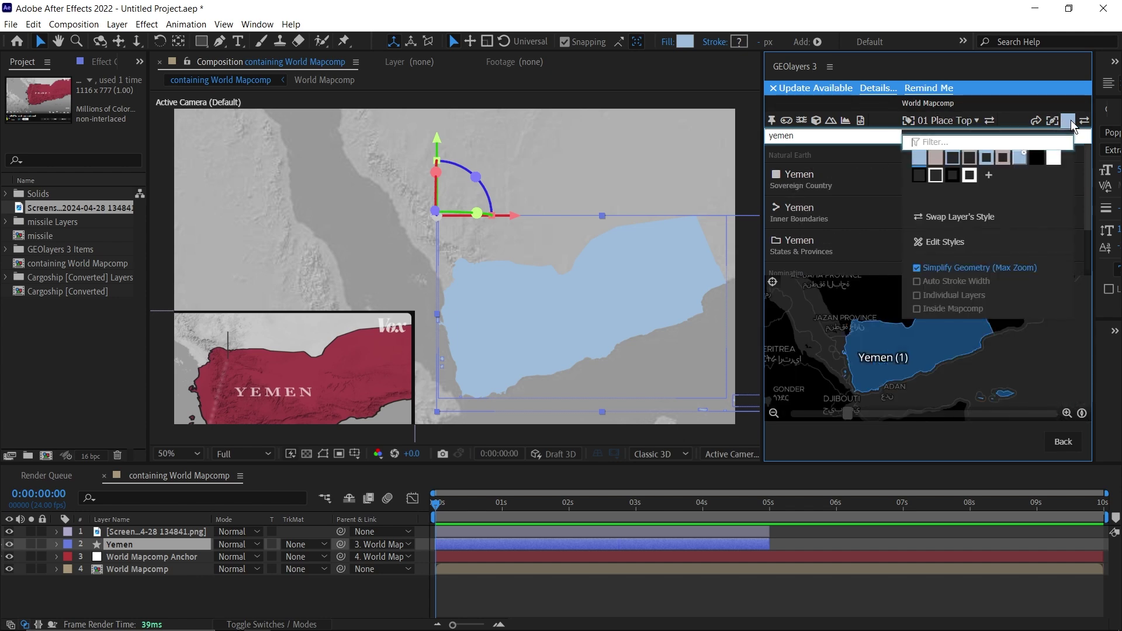
pyautogui.click(955, 161)
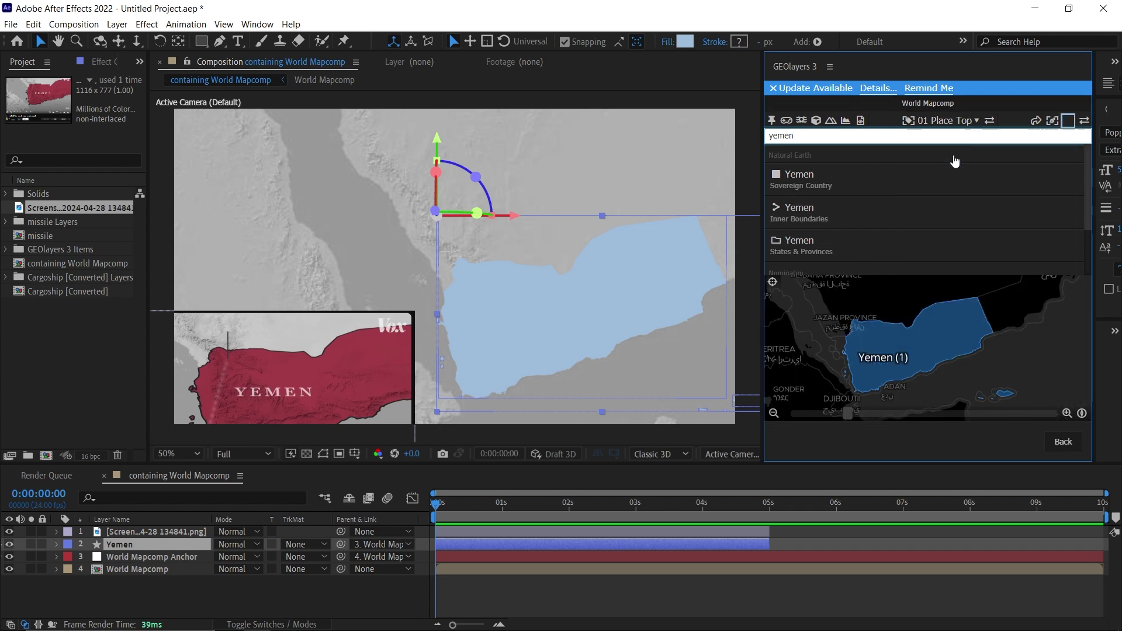
# Step: Edit the GEOlayers shape style so the stroke colour is black, and apply it
pyautogui.click(1067, 121)
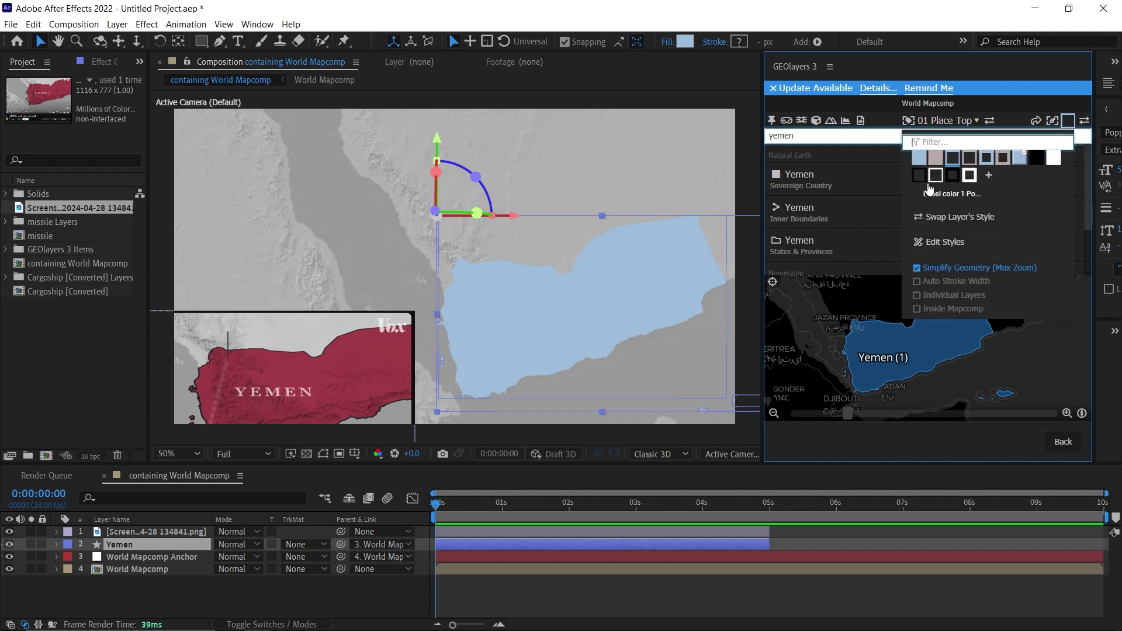
pyautogui.click(940, 242)
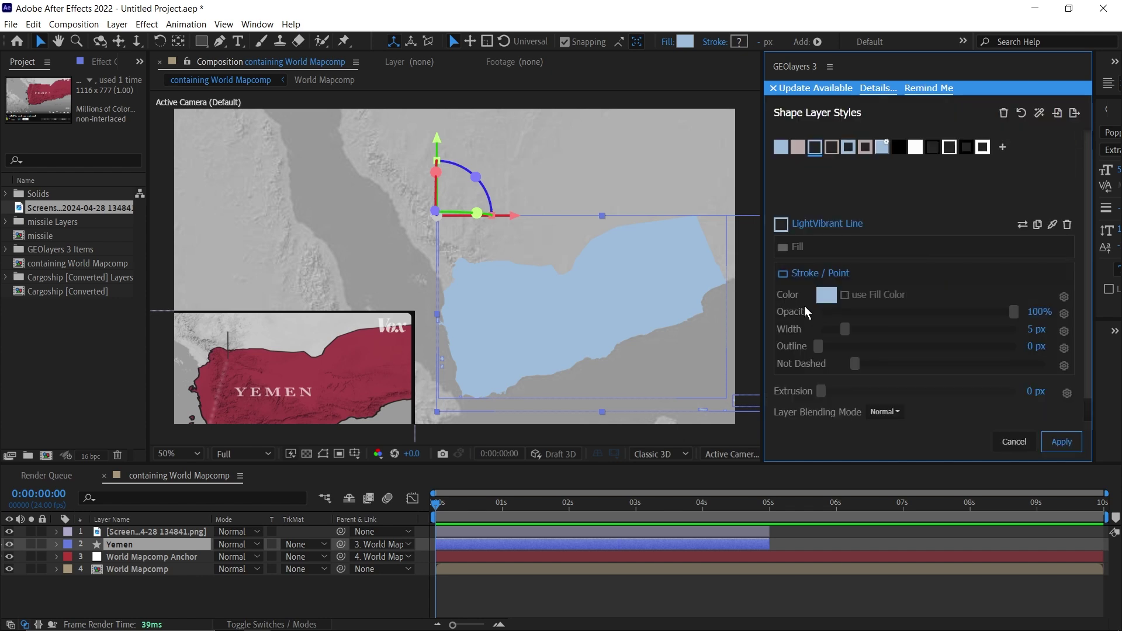
pyautogui.click(826, 295)
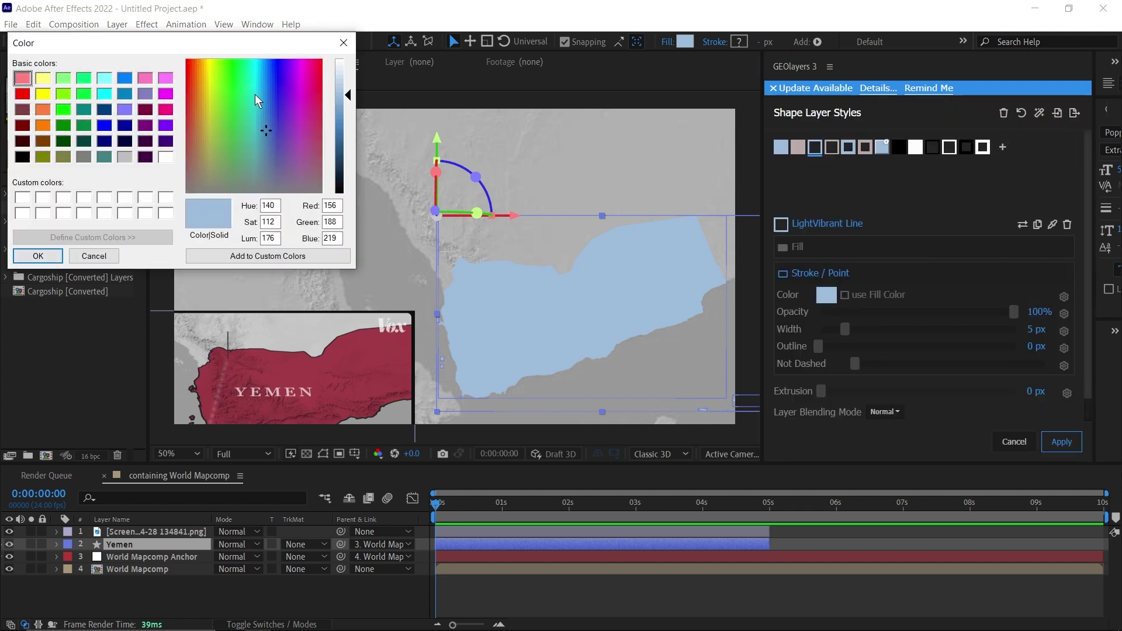
pyautogui.moveTo(344, 95); pyautogui.dragTo(344, 193)
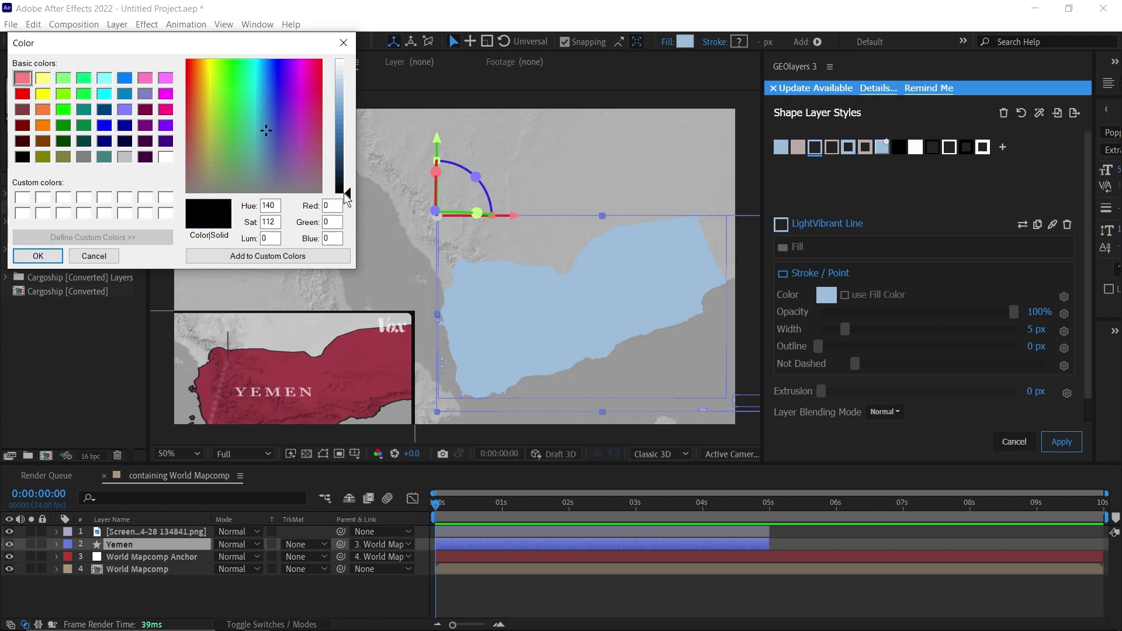
pyautogui.click(37, 256)
pyautogui.click(1062, 442)
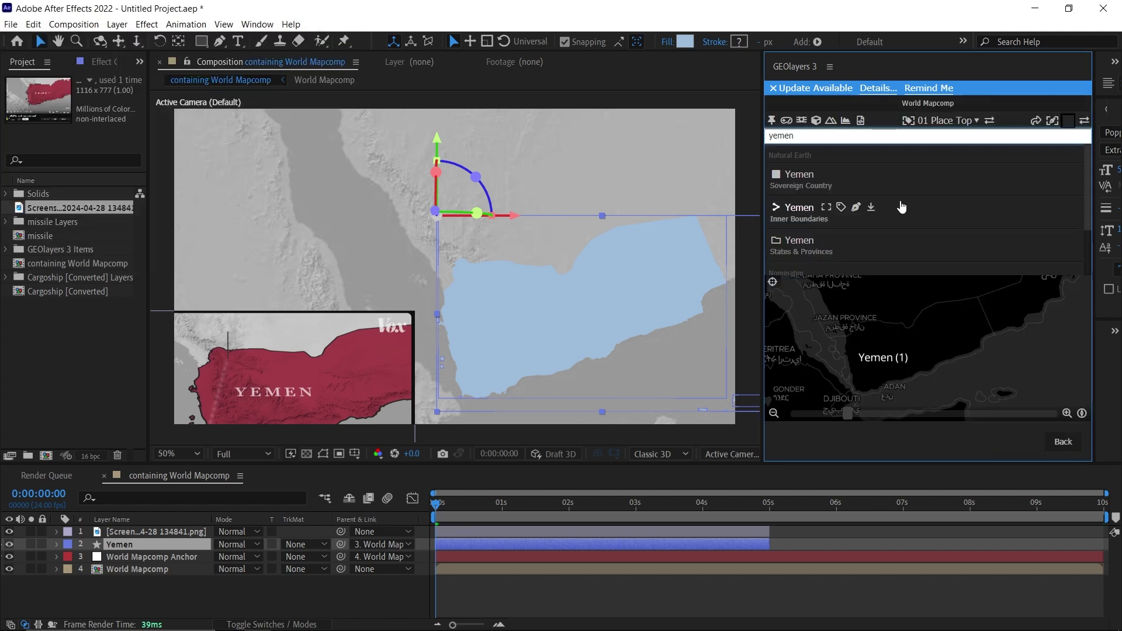
# Step: Draw another Yemen shape and make its black outline stroke thinner
pyautogui.click(857, 176)
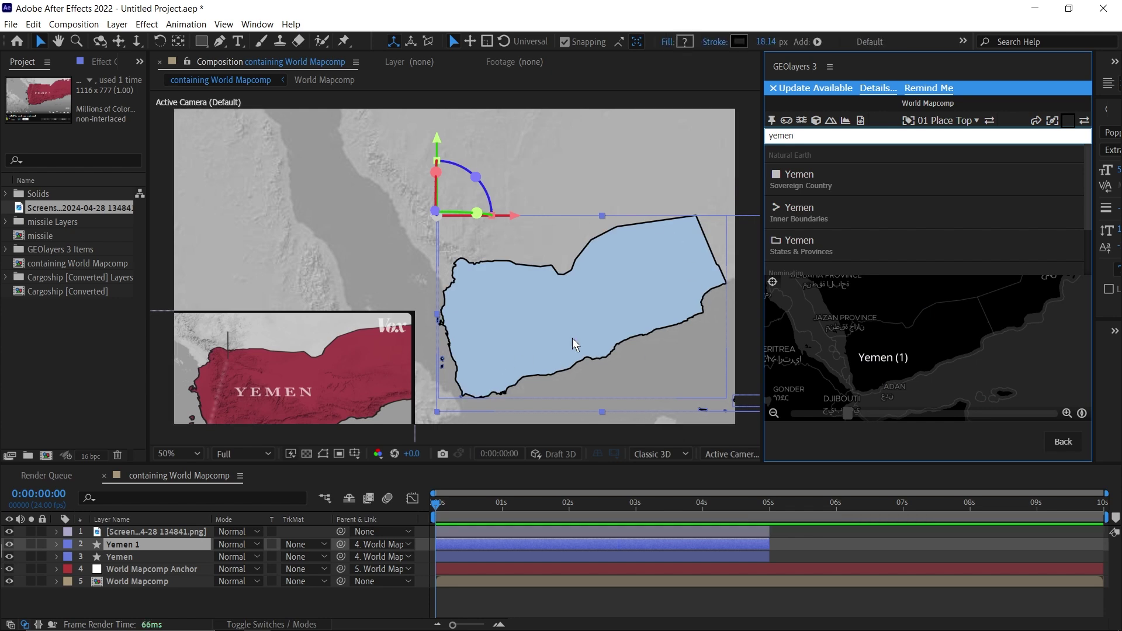
pyautogui.click(135, 557)
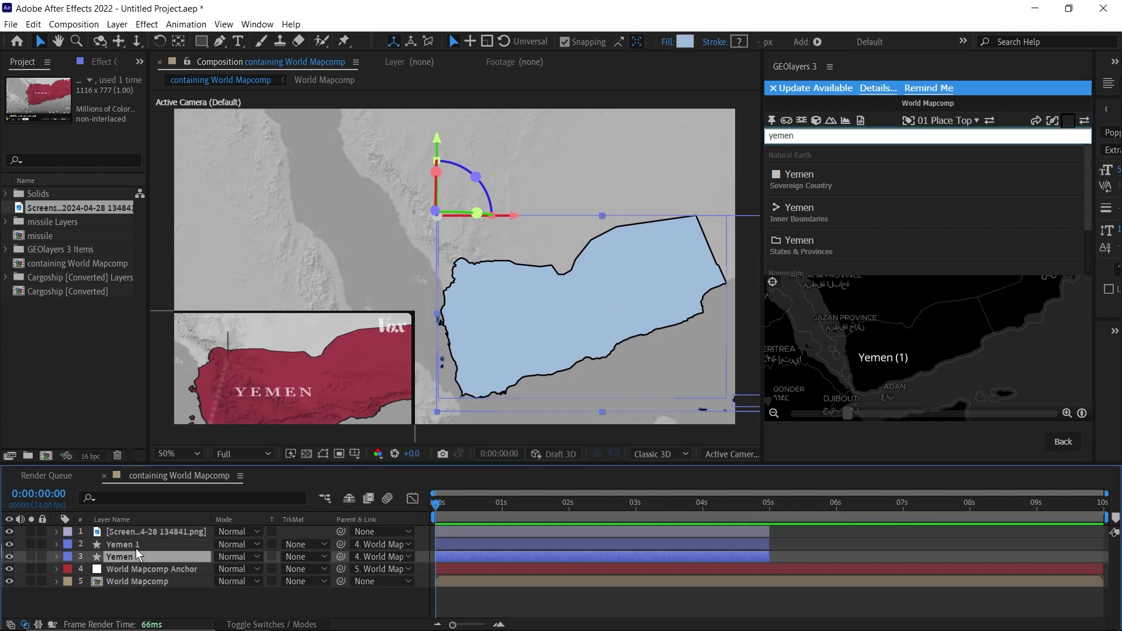
pyautogui.click(136, 548)
pyautogui.moveTo(766, 42); pyautogui.dragTo(760, 51)
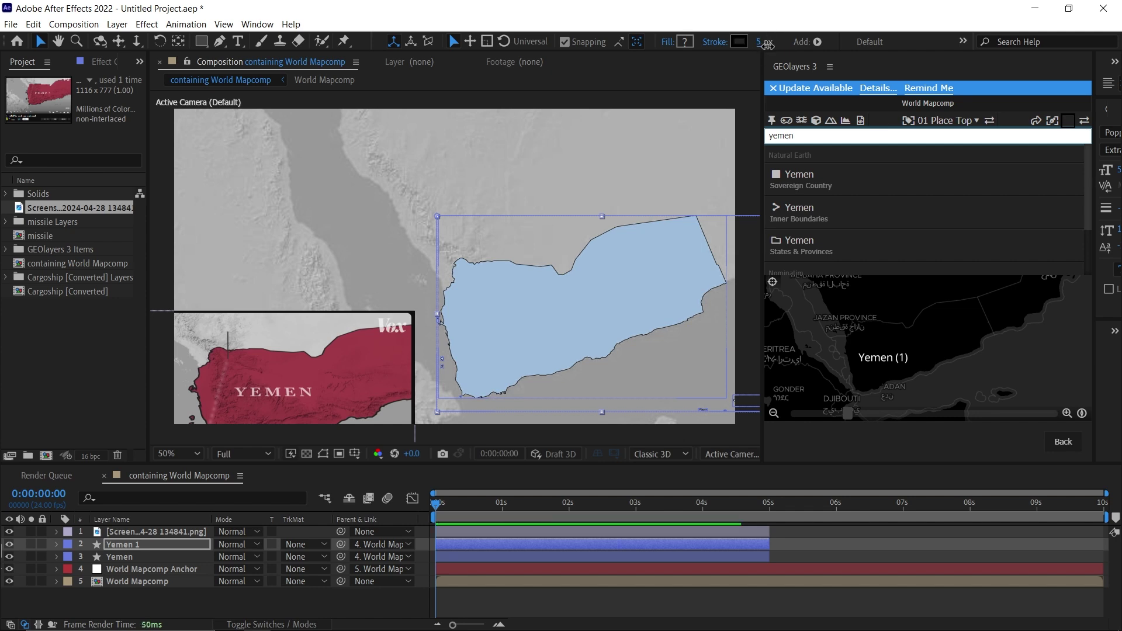
# Step: Fill the Yemen layer with the crimson sampled from the Vox reference image
pyautogui.click(115, 558)
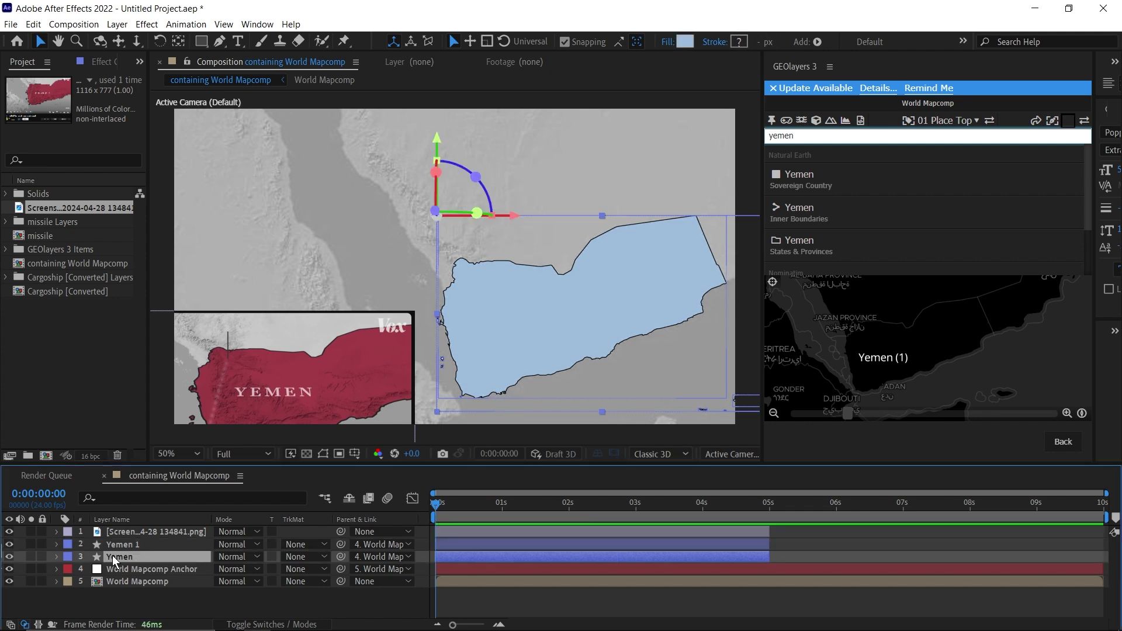
pyautogui.click(685, 41)
pyautogui.click(795, 152)
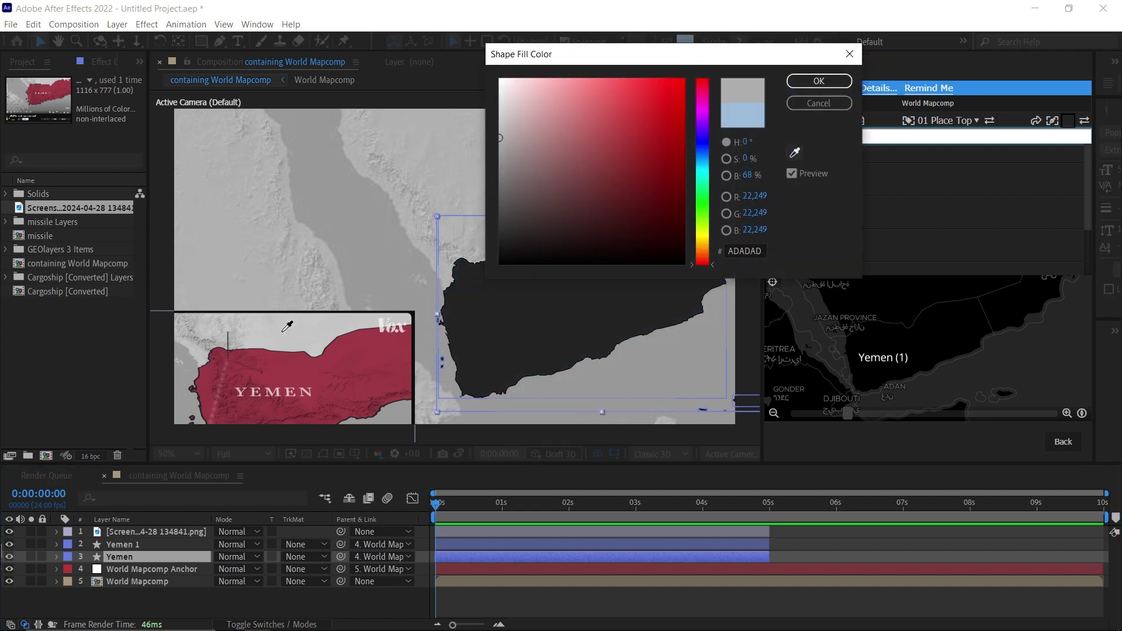
pyautogui.click(346, 363)
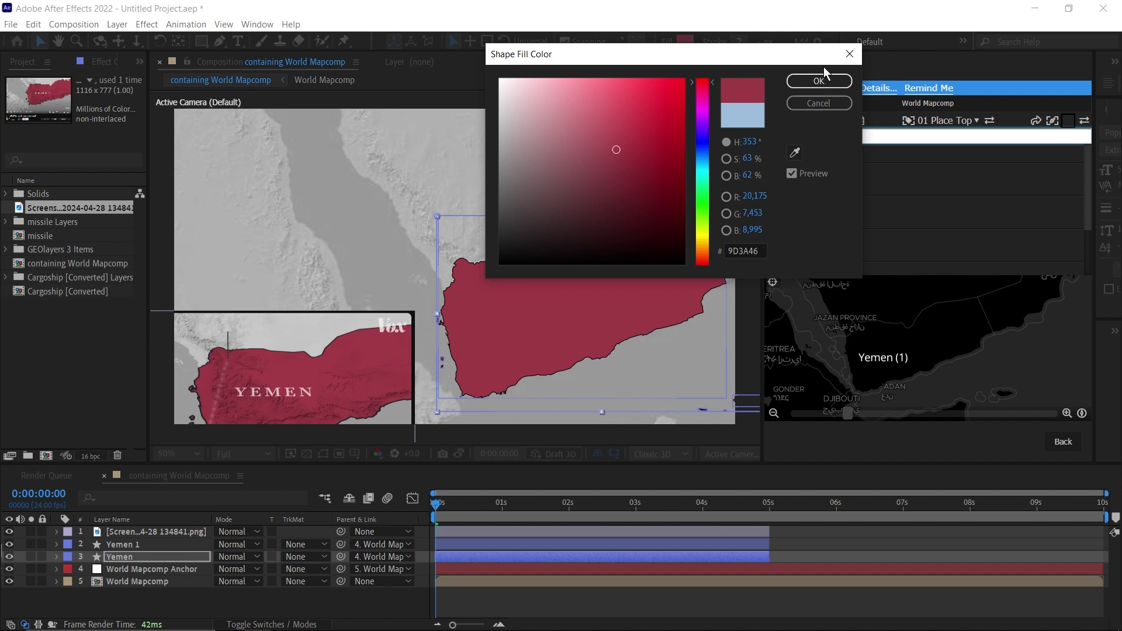
pyautogui.click(819, 80)
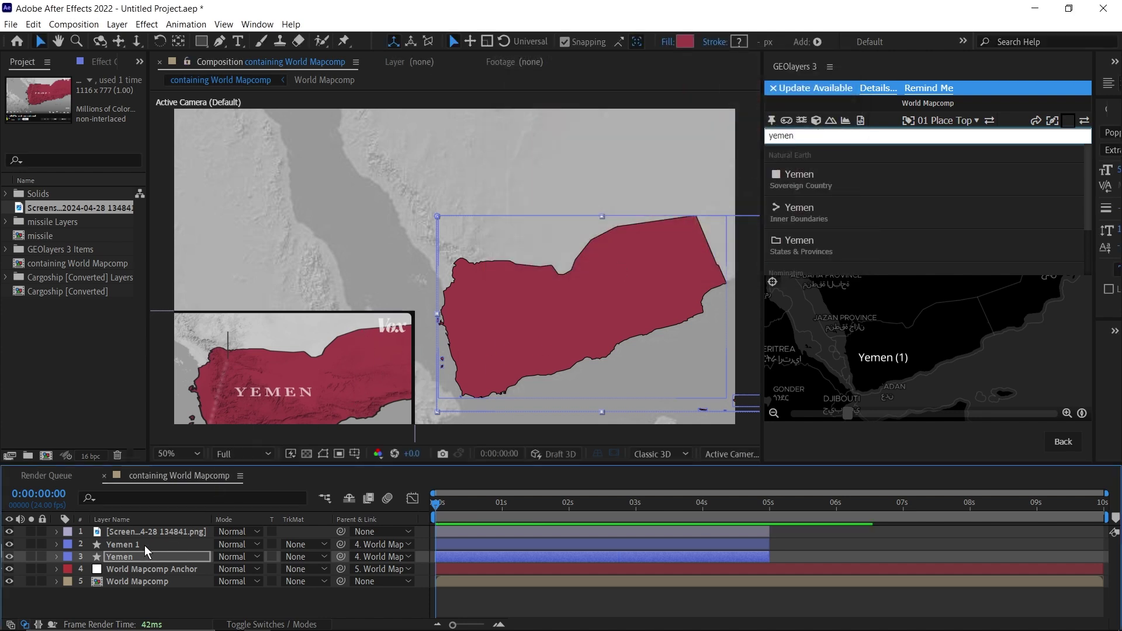
# Step: Set the Yemen layer to Multiply and darken the crimson fill slightly
pyautogui.click(233, 557)
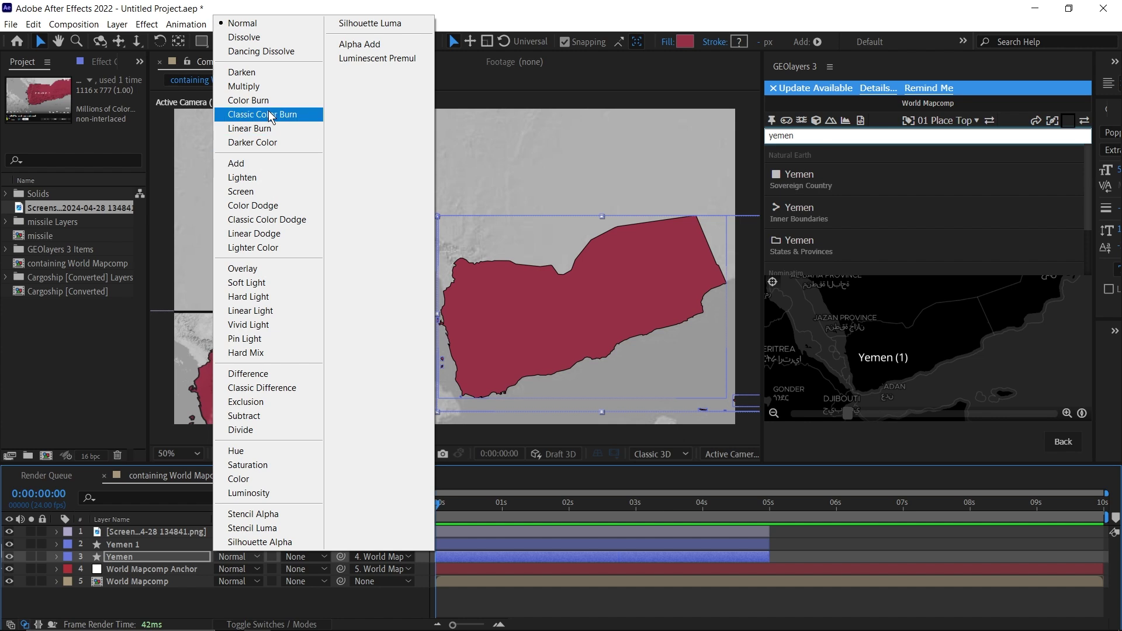
pyautogui.click(261, 86)
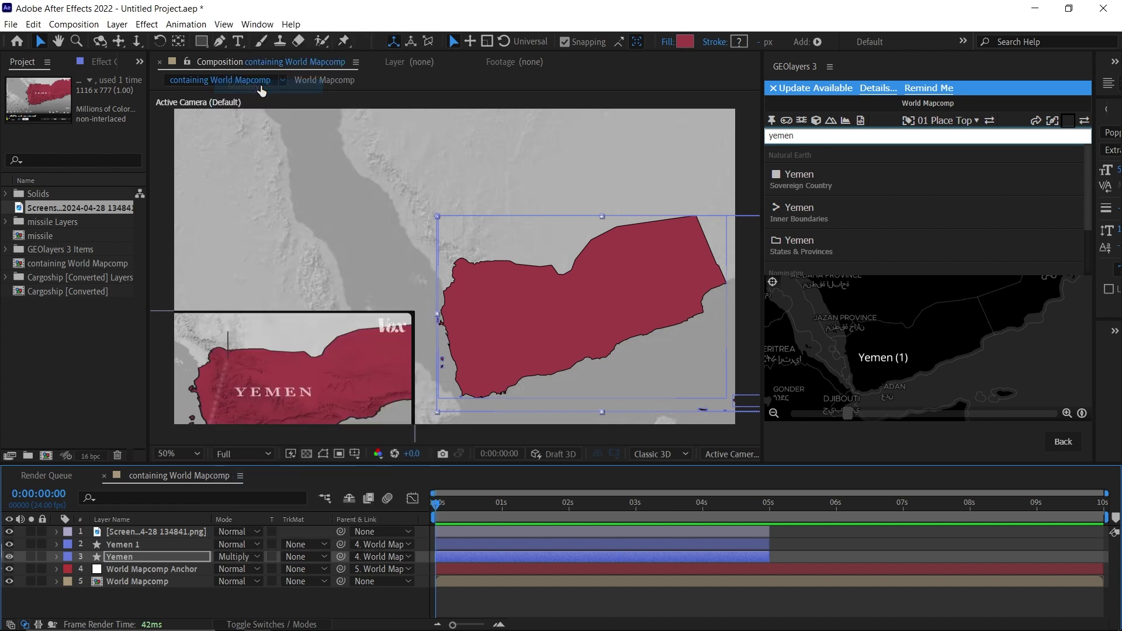
pyautogui.click(693, 46)
pyautogui.moveTo(615, 149); pyautogui.dragTo(618, 131)
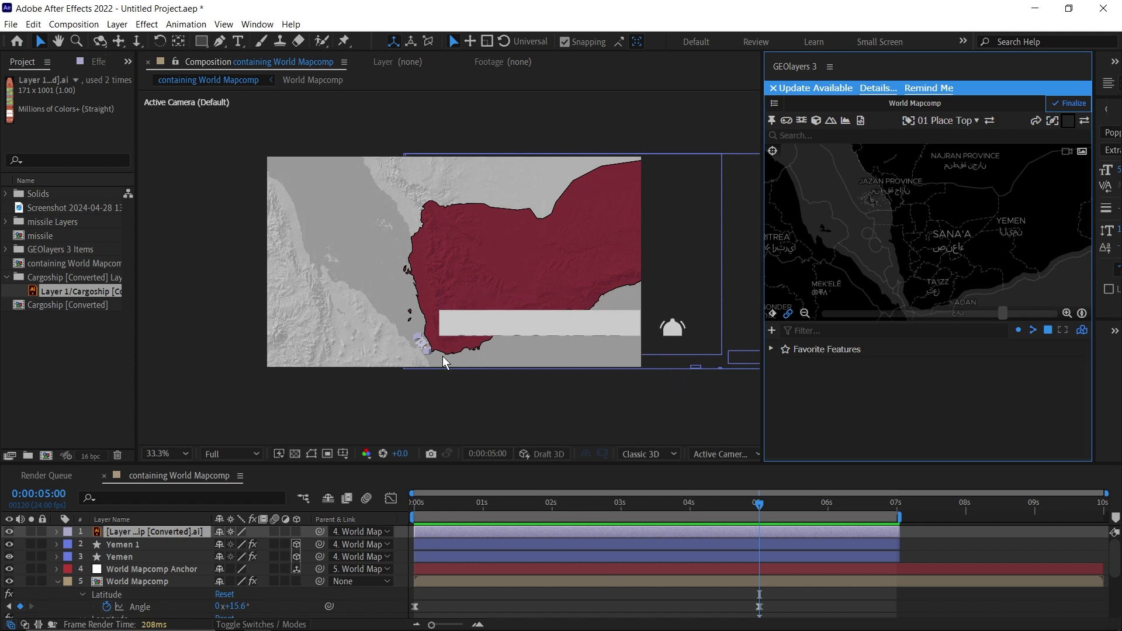
# Step: Delete the Cargoship layer and reframe the map on the Mocha and Assab coastline
pyautogui.press('Delete')
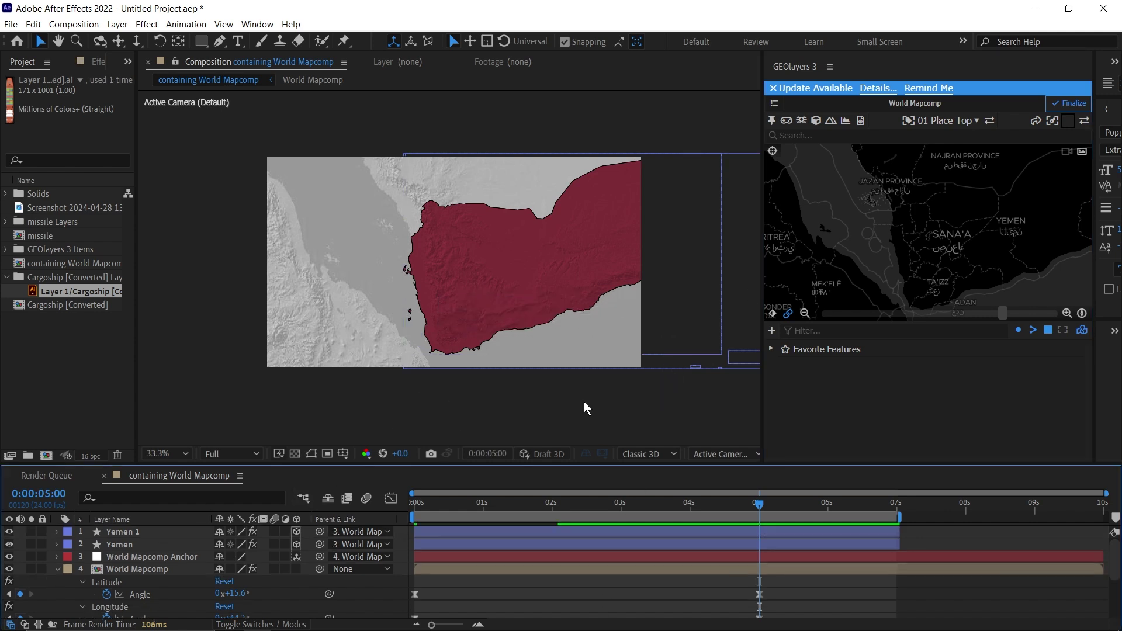
pyautogui.moveTo(918, 268); pyautogui.dragTo(894, 214)
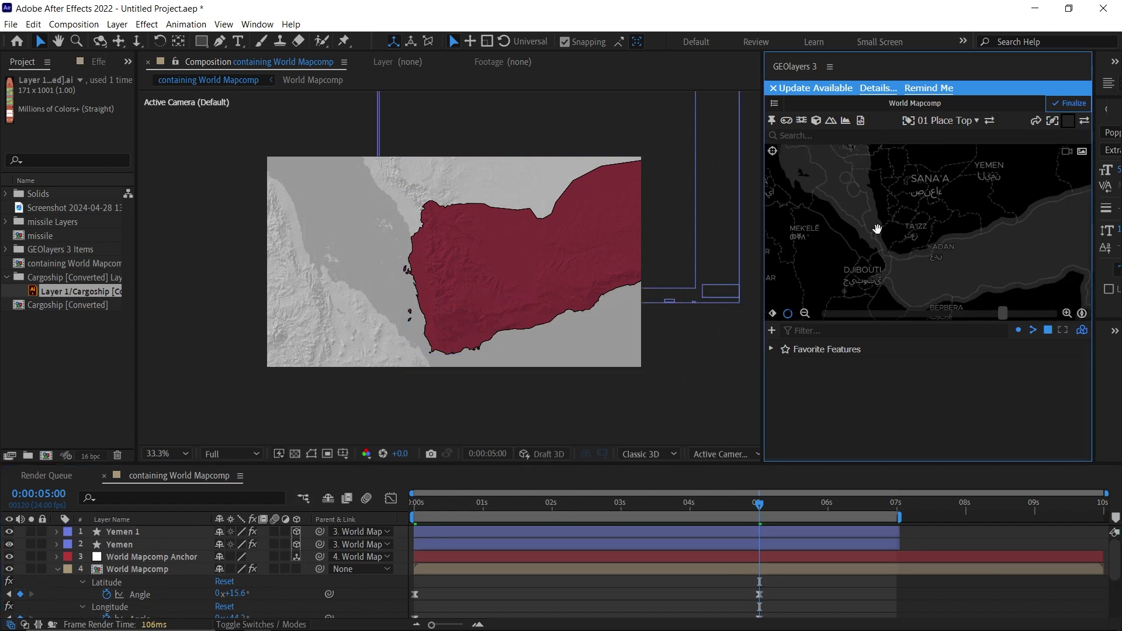
pyautogui.scroll(3, 871, 228)
pyautogui.moveTo(897, 258); pyautogui.dragTo(879, 211)
pyautogui.scroll(4, 878, 211)
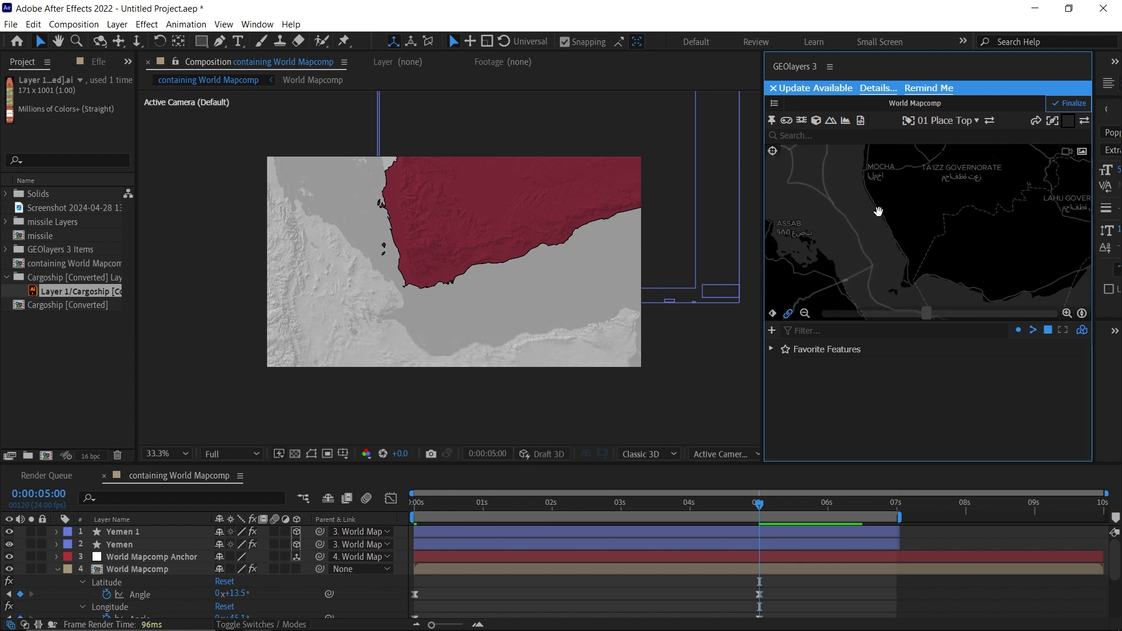
pyautogui.scroll(-3, 852, 218)
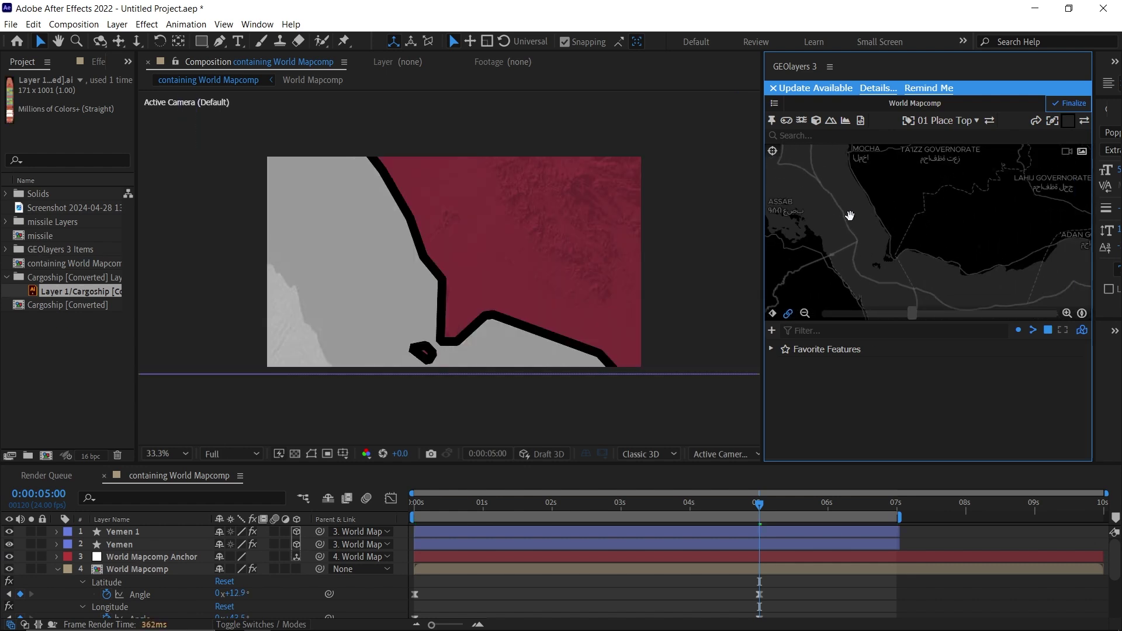
pyautogui.moveTo(884, 253); pyautogui.dragTo(880, 267)
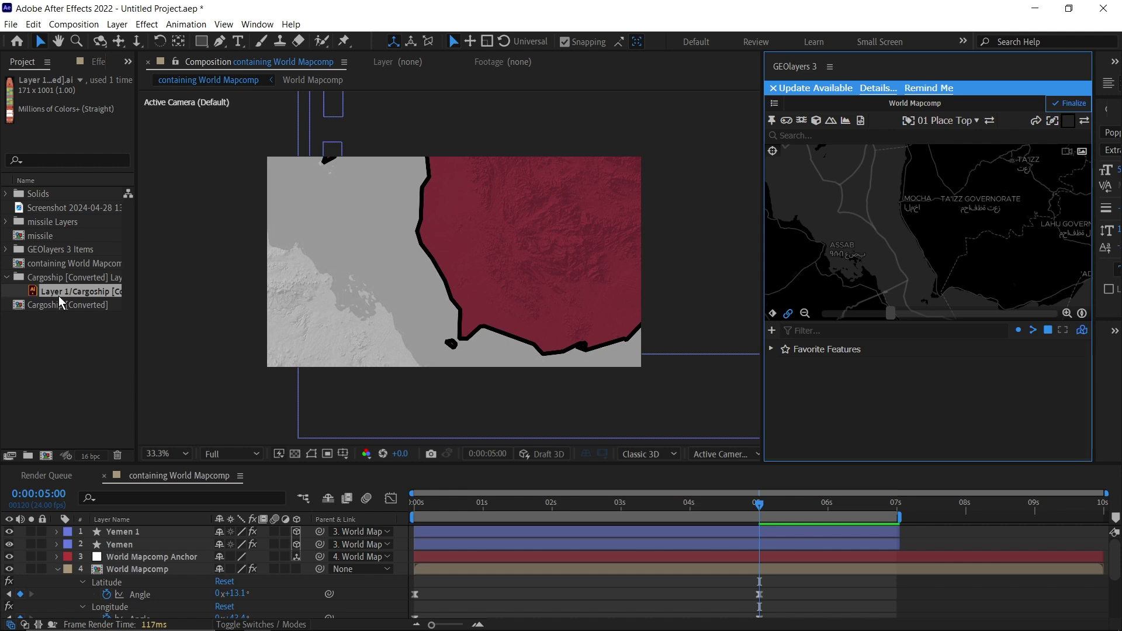
# Step: Add the Cargoship artwork to the composition and reveal its Scale, Position and Rotation
pyautogui.moveTo(59, 293); pyautogui.dragTo(472, 536)
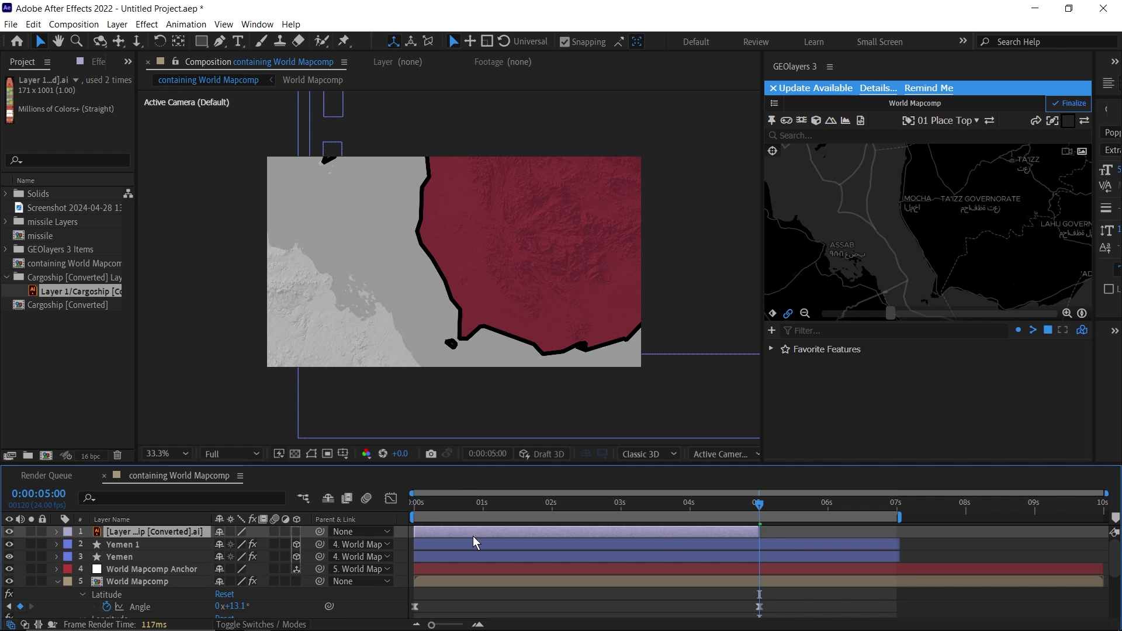
pyautogui.press('space')
pyautogui.press('s')
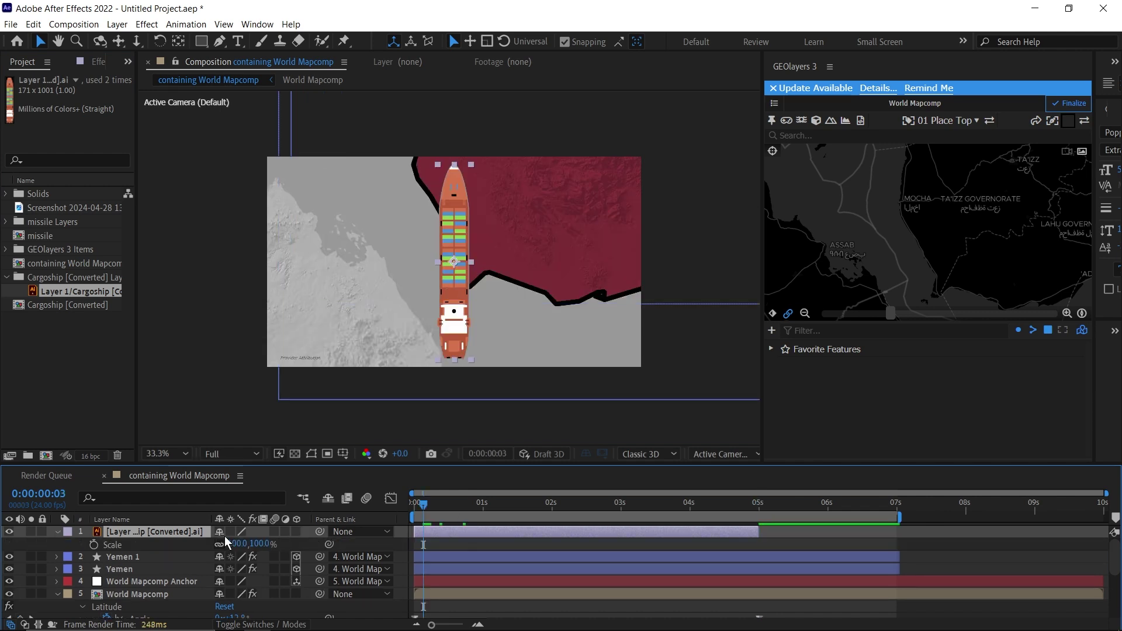
pyautogui.hotkey('shift', 'p')
pyautogui.hotkey('shift', 'r')
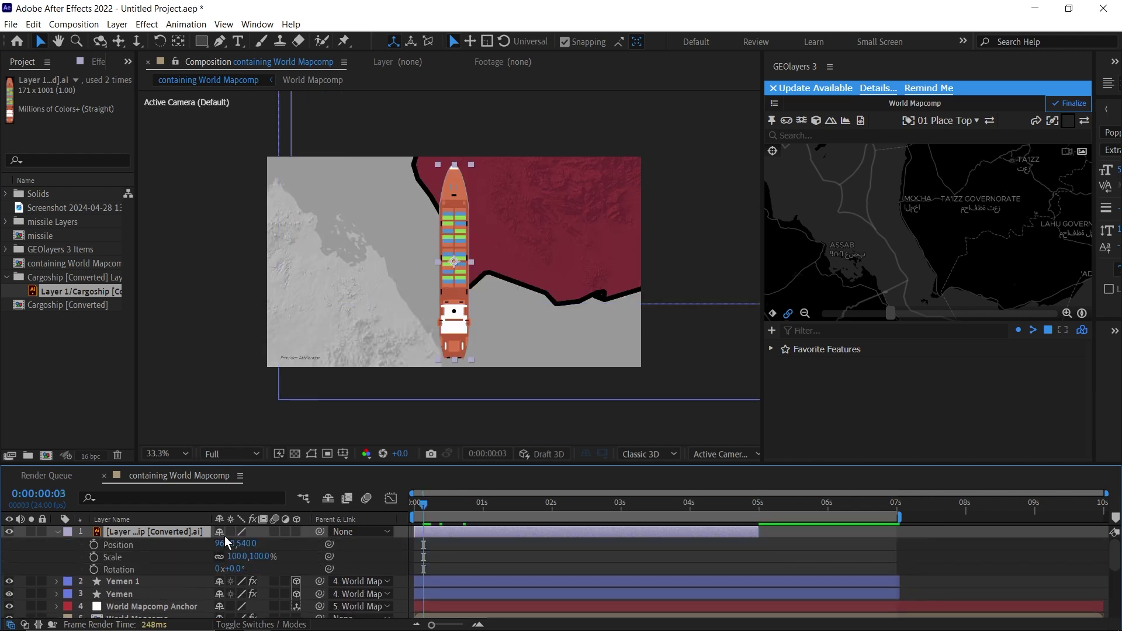
# Step: Rotate the ship -32°, scale it to about 22%, place it offshore, parent to World Mapcomp Anchor
pyautogui.moveTo(234, 569); pyautogui.dragTo(220, 569)
pyautogui.moveTo(237, 557); pyautogui.dragTo(199, 577)
pyautogui.click(175, 545)
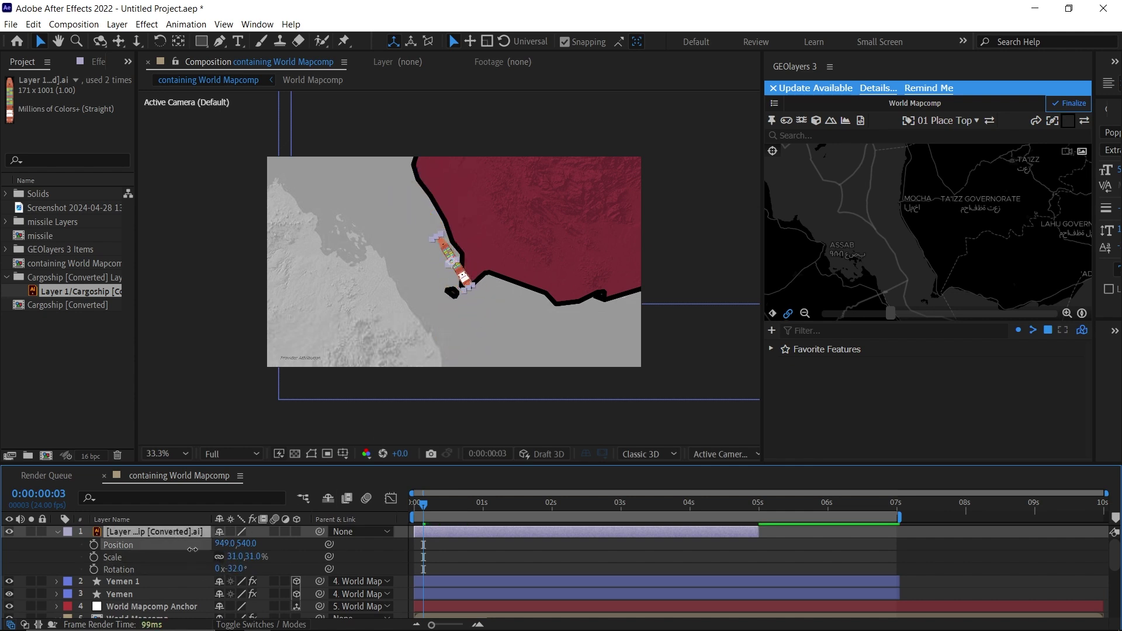
pyautogui.moveTo(195, 538); pyautogui.dragTo(185, 550)
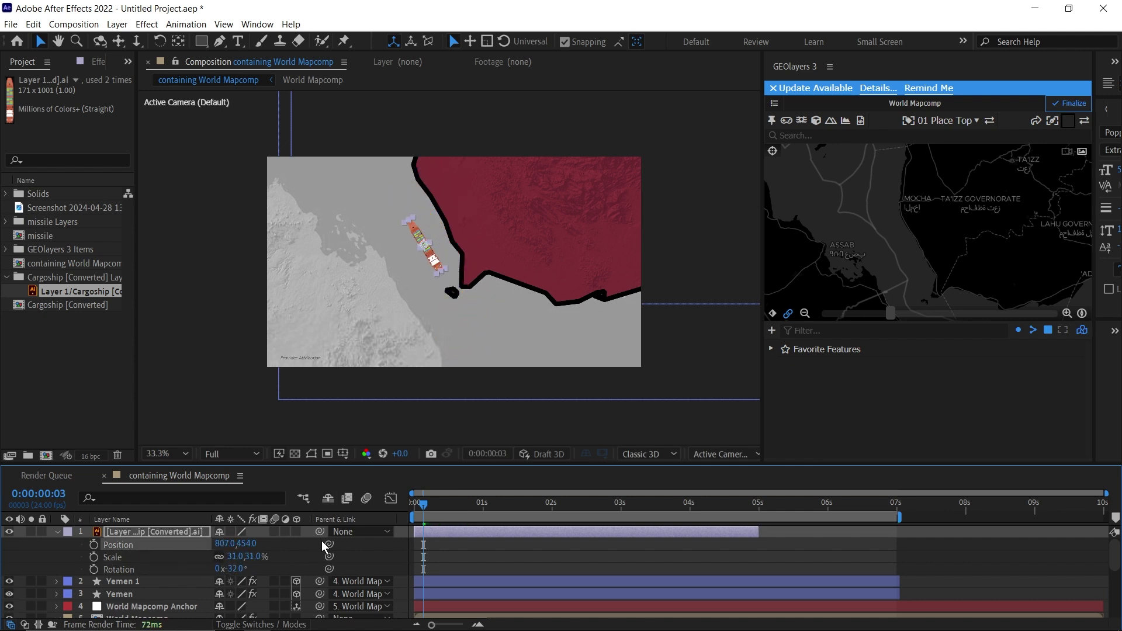
pyautogui.click(354, 532)
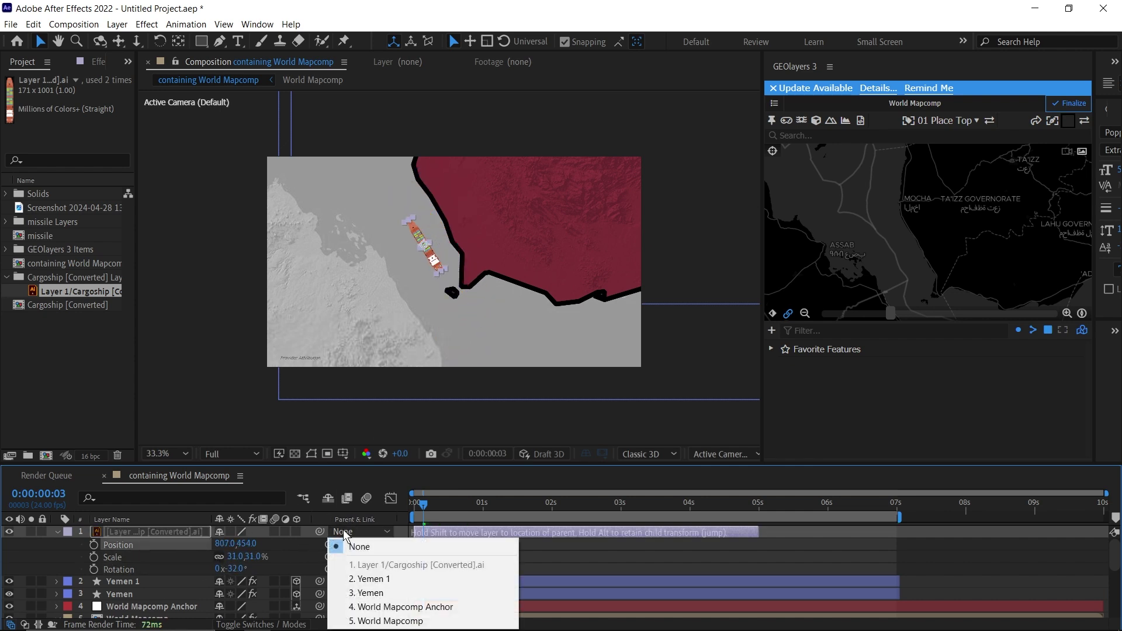
pyautogui.click(421, 609)
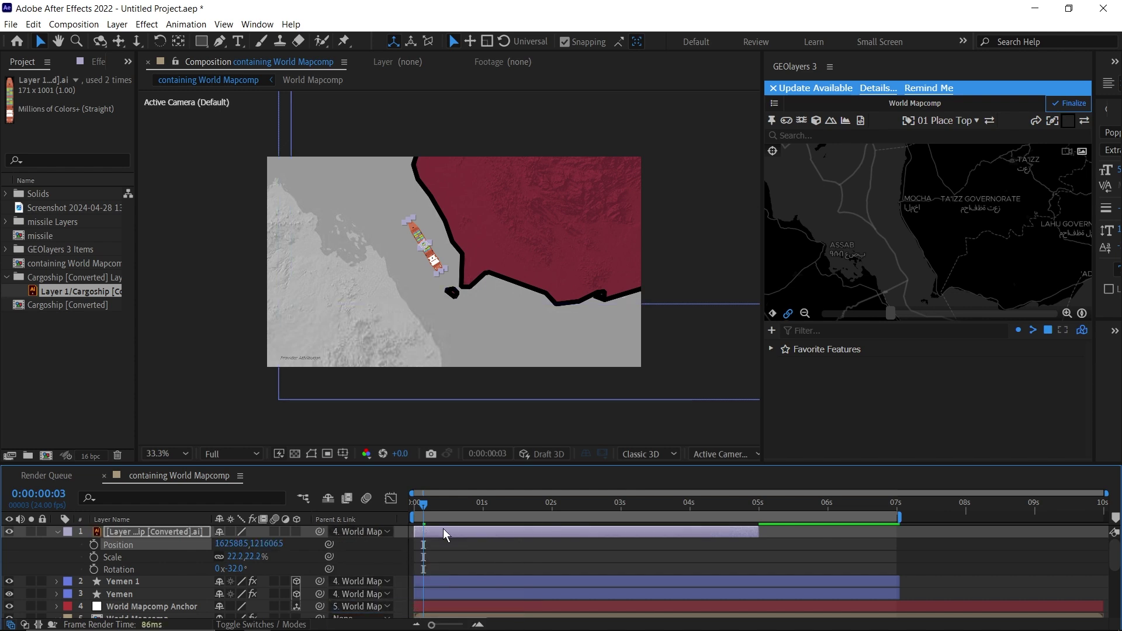
# Step: Keyframe the start framing, then at 0:00:04:23 zoom out to latitude 15.4°, longitude 44.9°, zoom 6.77
pyautogui.moveTo(420, 512); pyautogui.dragTo(414, 508)
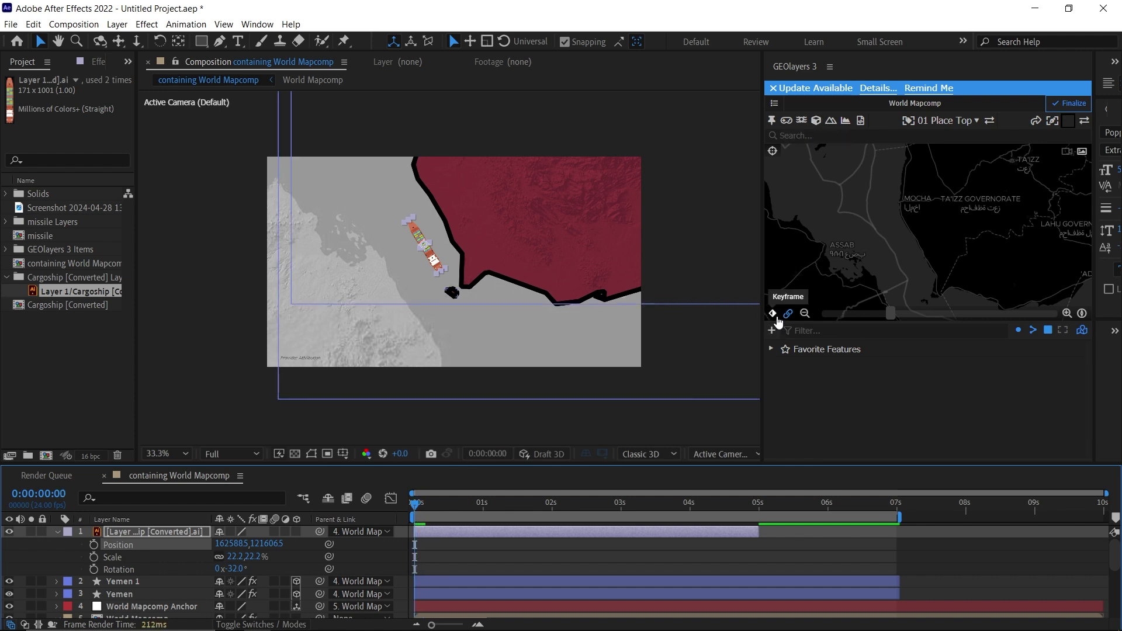
pyautogui.click(773, 313)
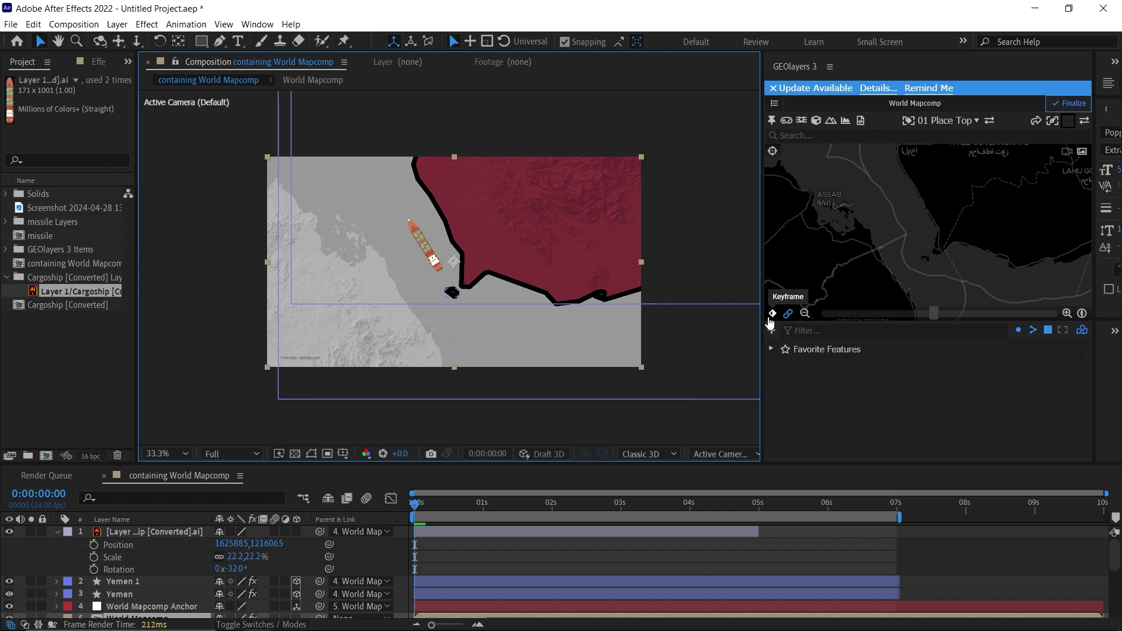
pyautogui.click(757, 504)
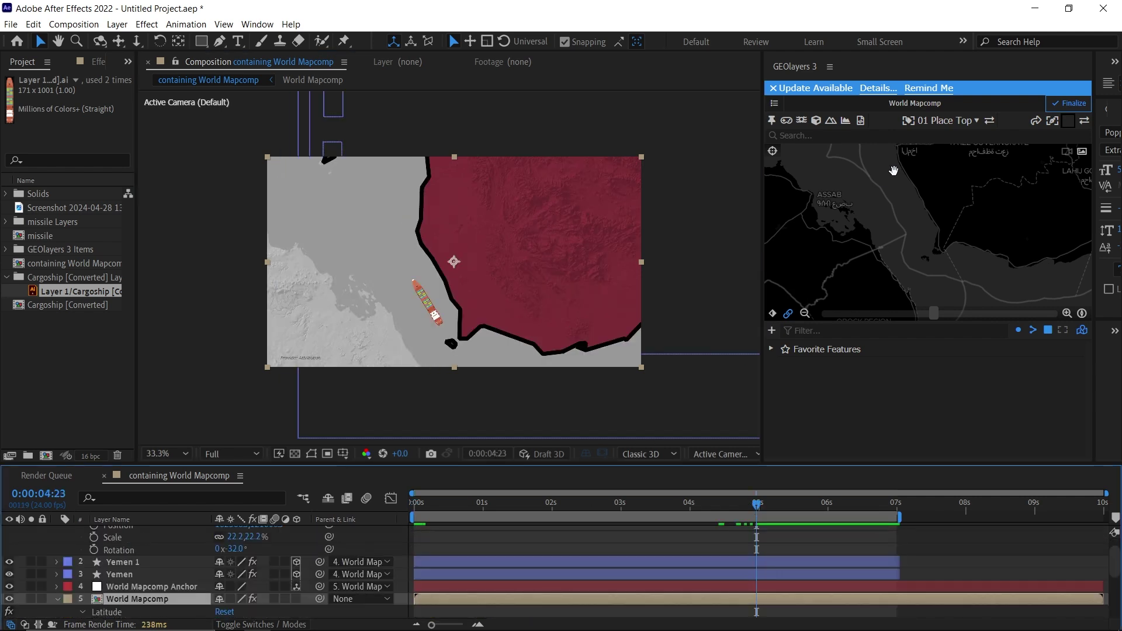
pyautogui.scroll(-3, 882, 199)
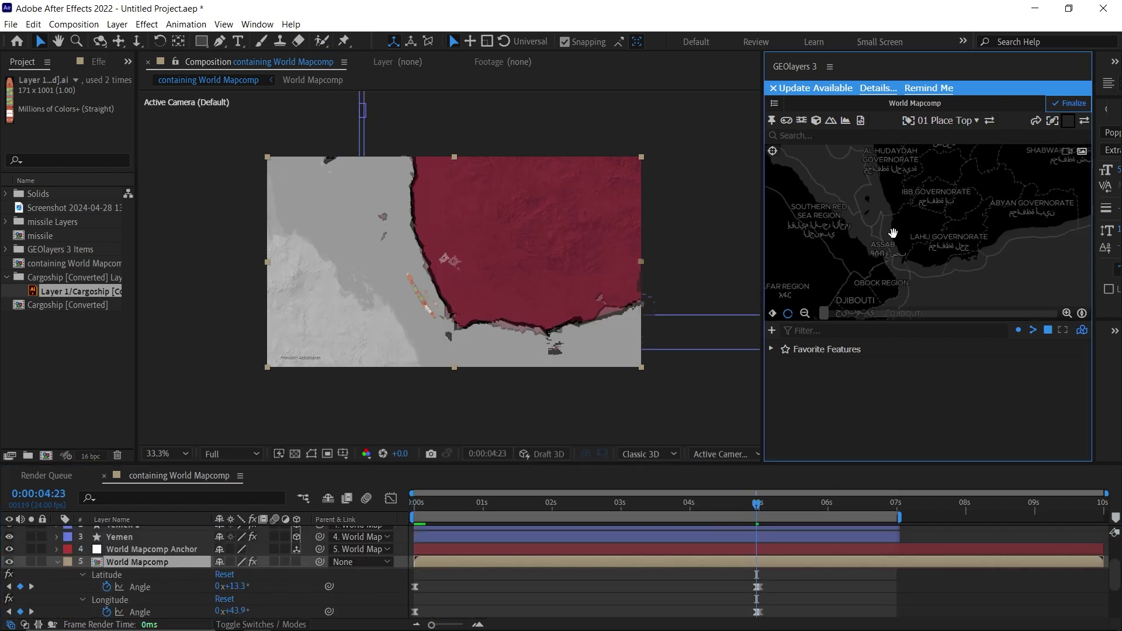
pyautogui.moveTo(882, 199); pyautogui.dragTo(884, 242)
pyautogui.scroll(2, 884, 243)
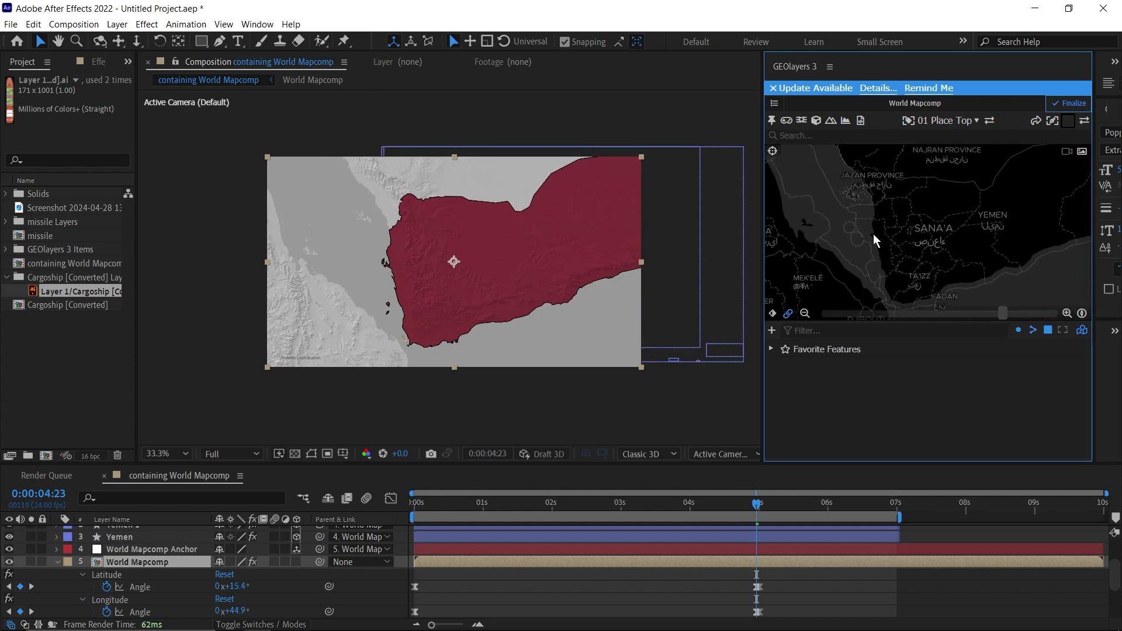
pyautogui.scroll(-2, 770, 562)
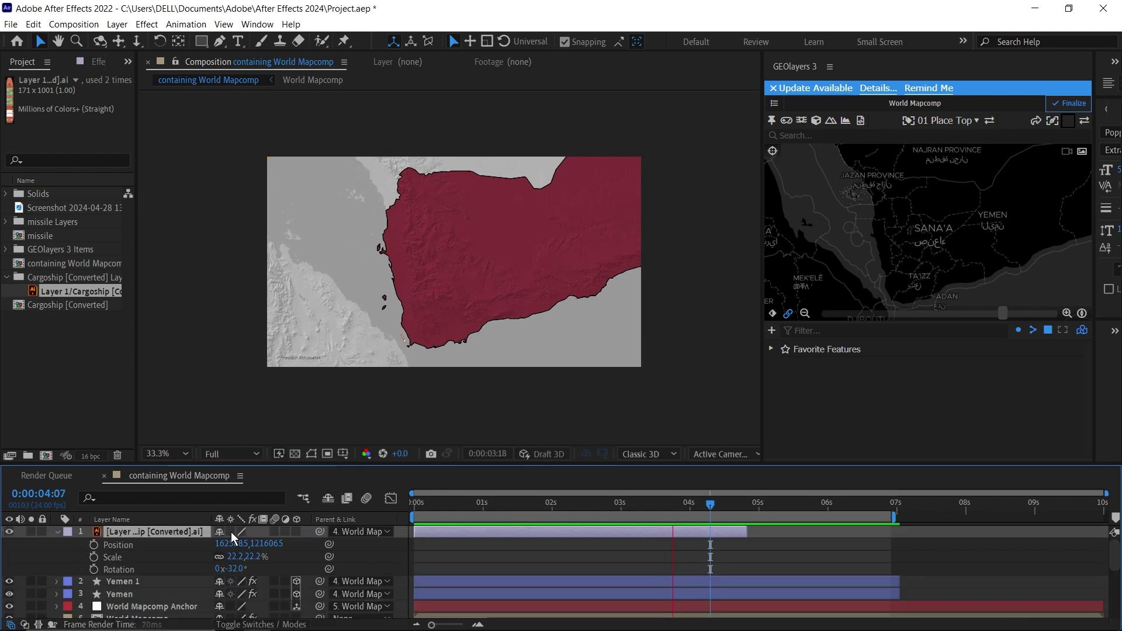
# Step: Turn on Continuously Rasterize for the cargo ship layer and scrub early in the timeline to check it
pyautogui.click(230, 531)
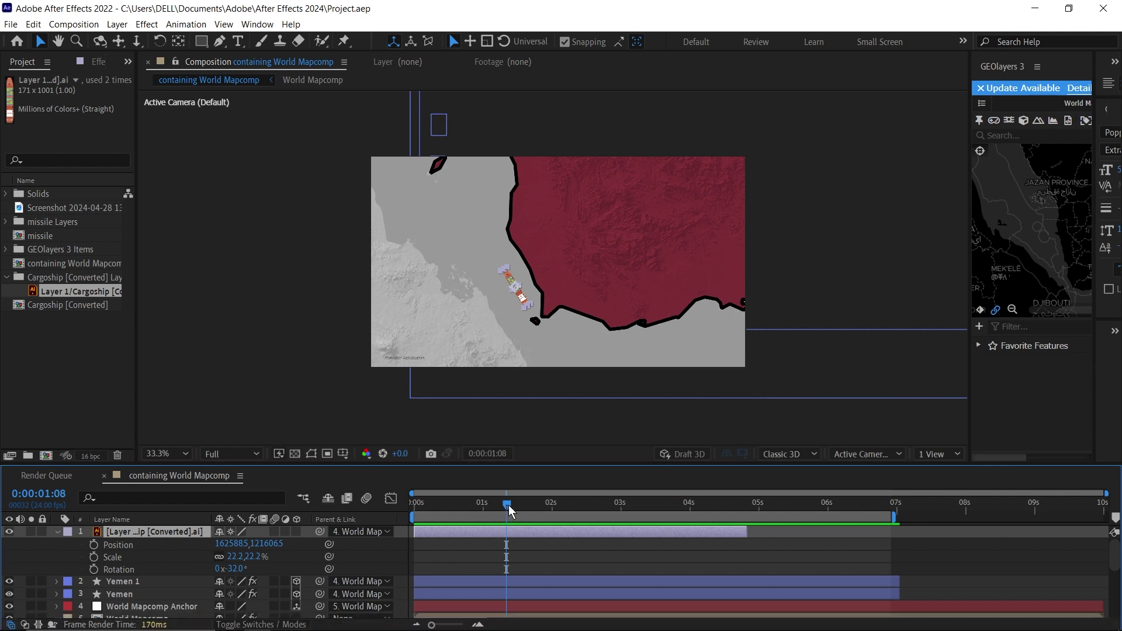
pyautogui.moveTo(508, 505); pyautogui.dragTo(636, 508)
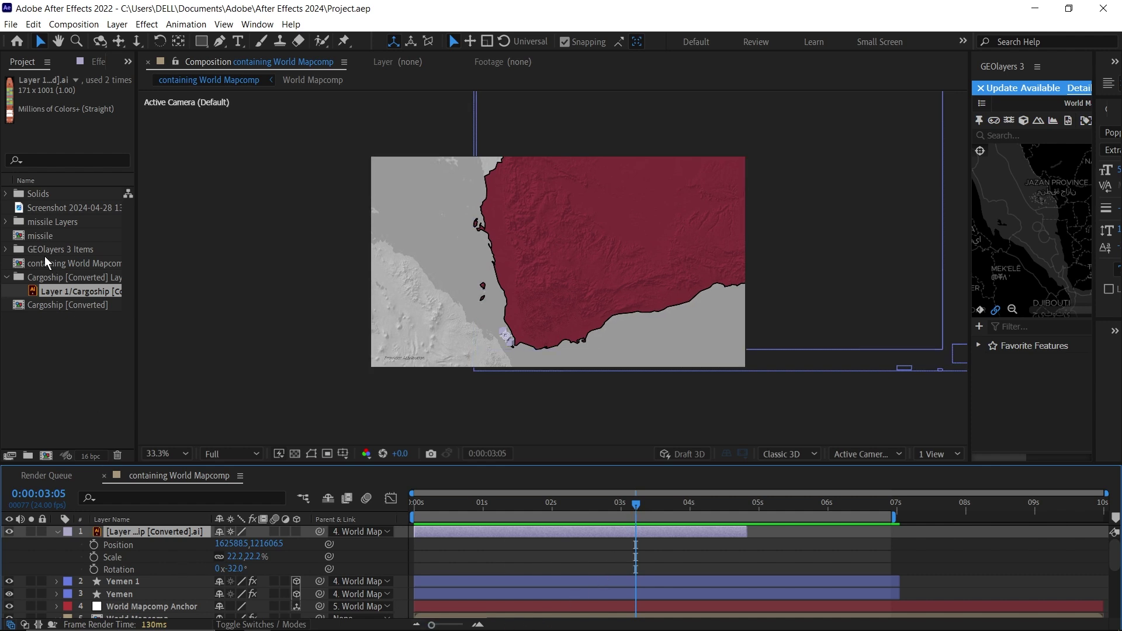
# Step: Drag Layer 2/missile.ai from the missile Layers folder into the comp and enable Draft 3D
pyautogui.click(6, 223)
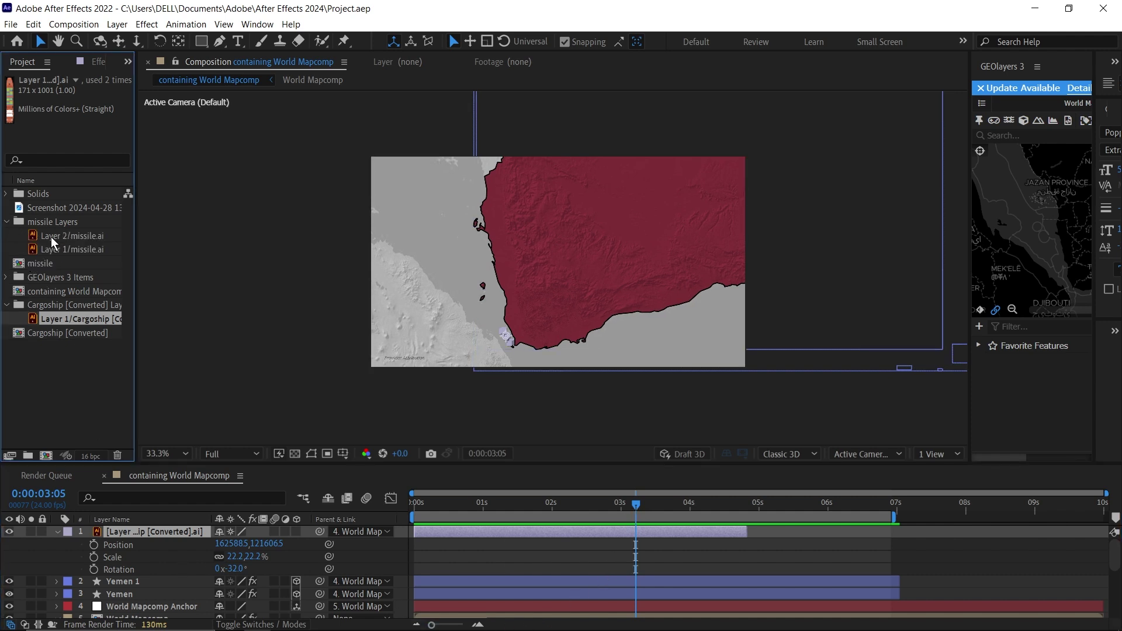
pyautogui.moveTo(72, 235)
pyautogui.mouseDown()
pyautogui.moveTo(319, 395)
pyautogui.moveTo(592, 534)
pyautogui.moveTo(594, 525)
pyautogui.mouseUp()
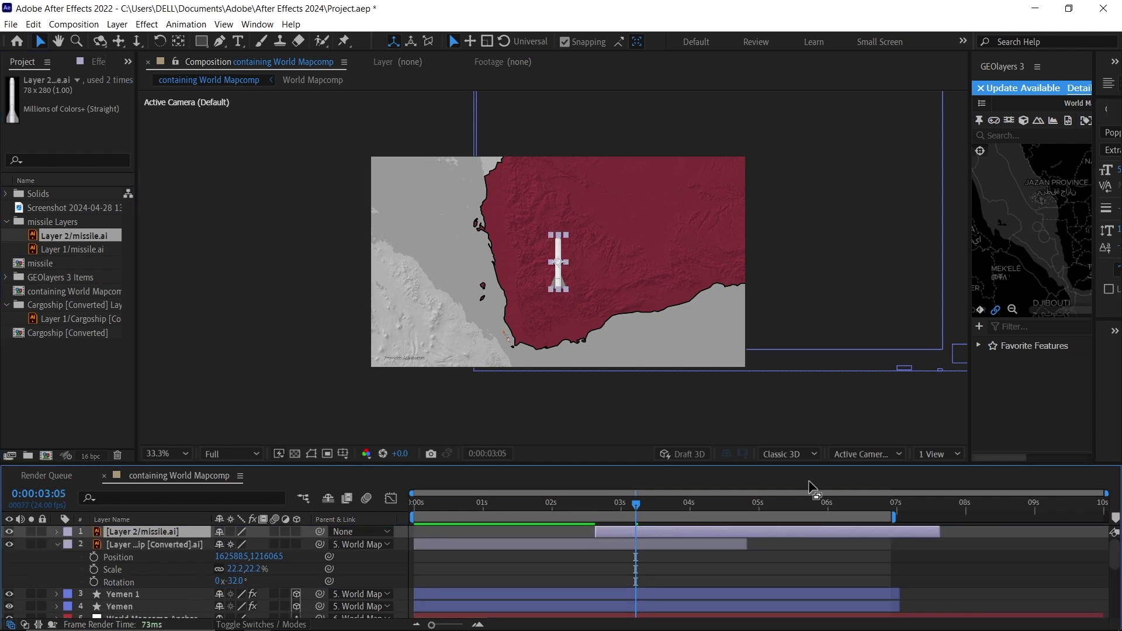
pyautogui.click(682, 455)
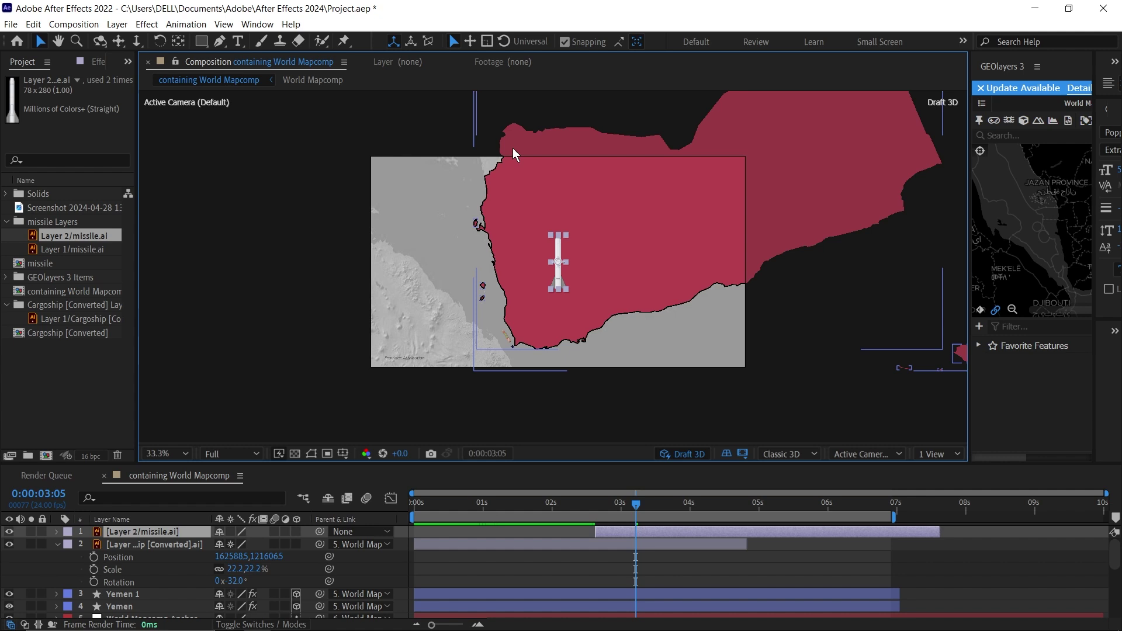
# Step: Parent the missile layer to 5. World Mapcomp Anchor
pyautogui.click(359, 531)
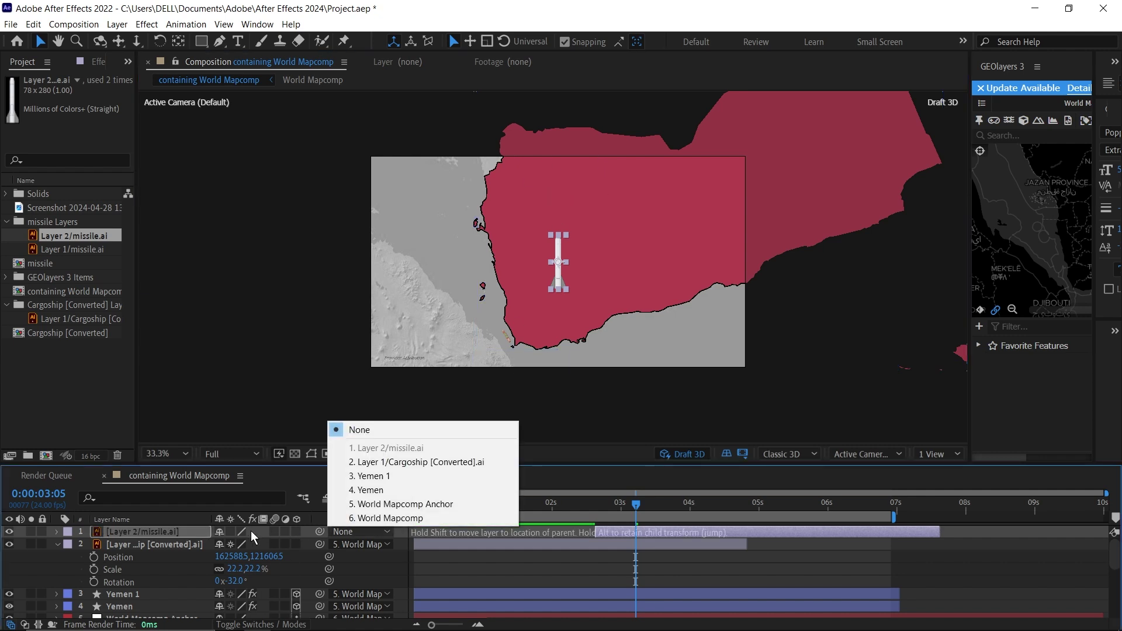
pyautogui.click(231, 534)
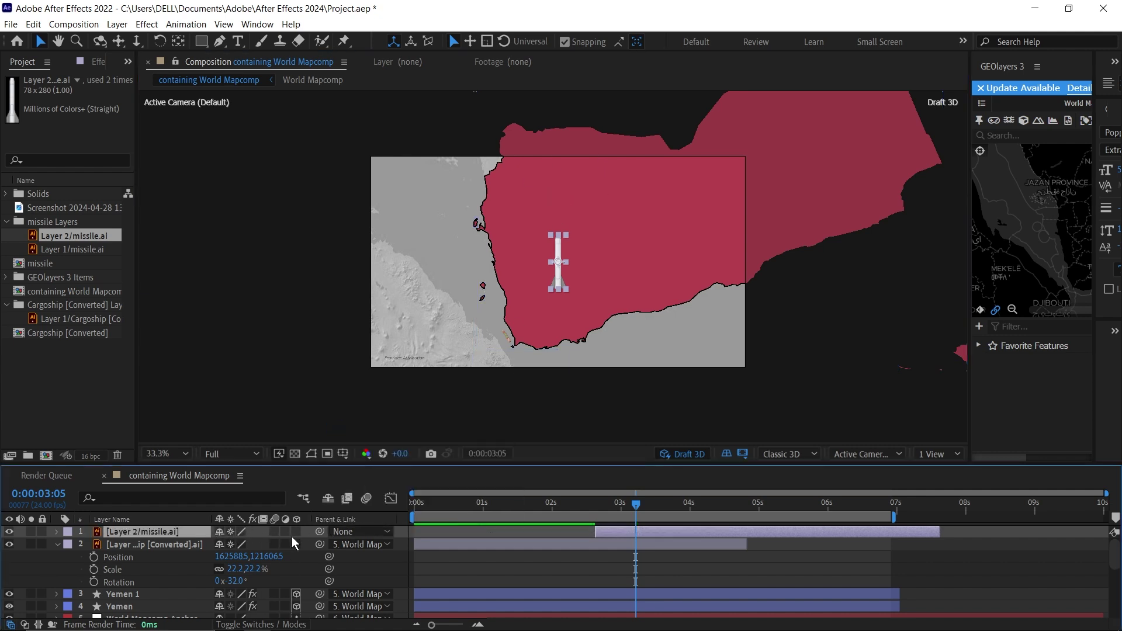
pyautogui.click(357, 530)
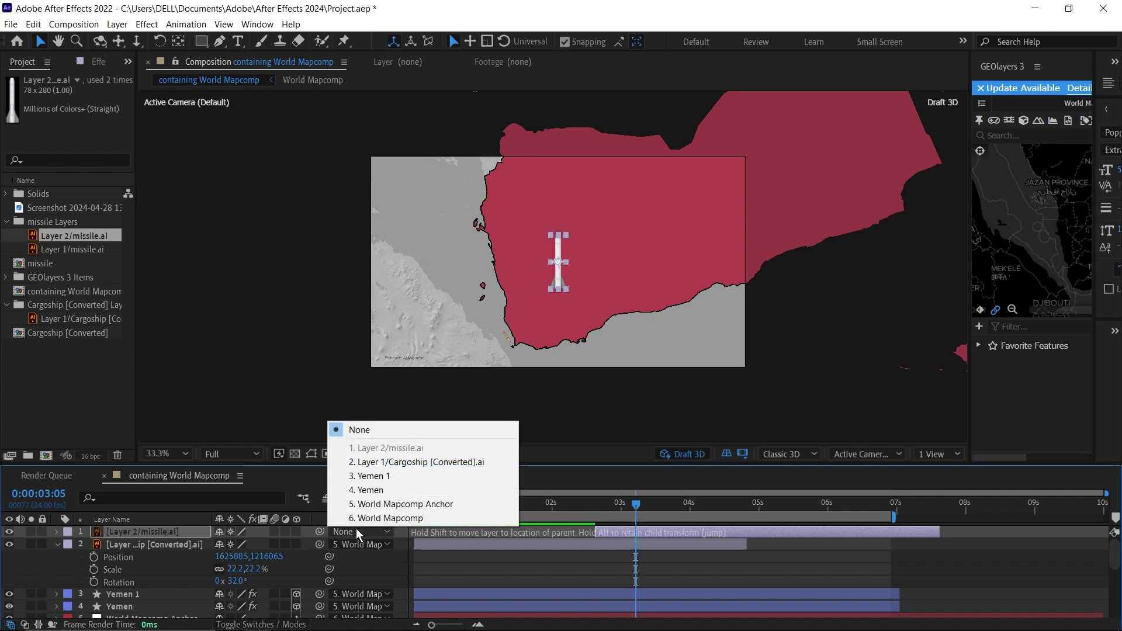
pyautogui.click(412, 504)
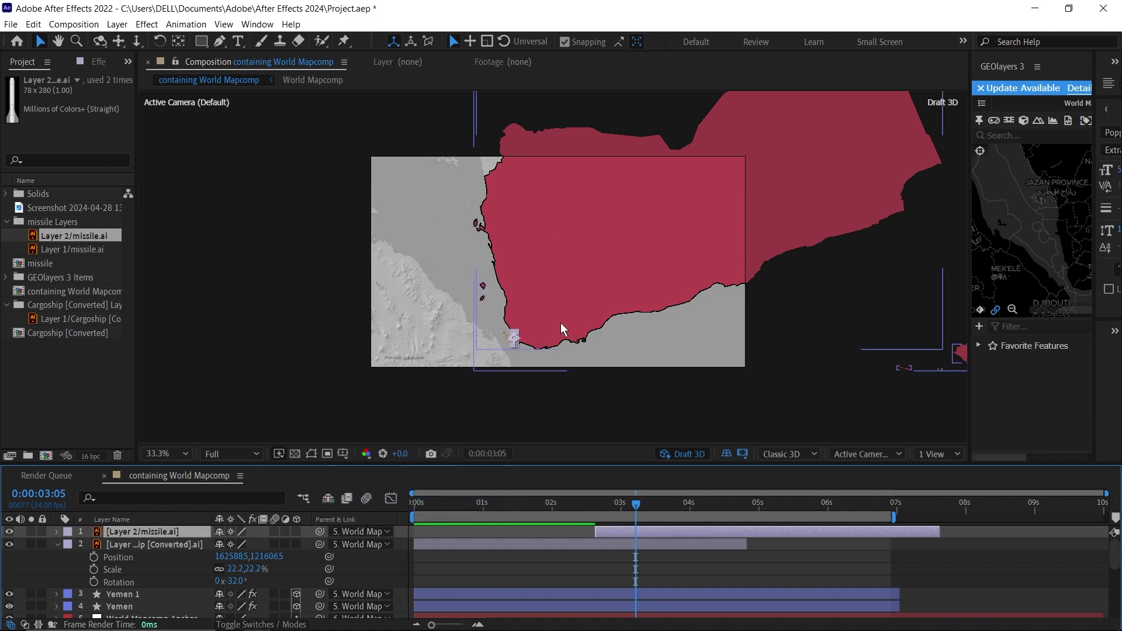
# Step: Zoom in on the coast and rotate the missile to 195°
pyautogui.press('/')
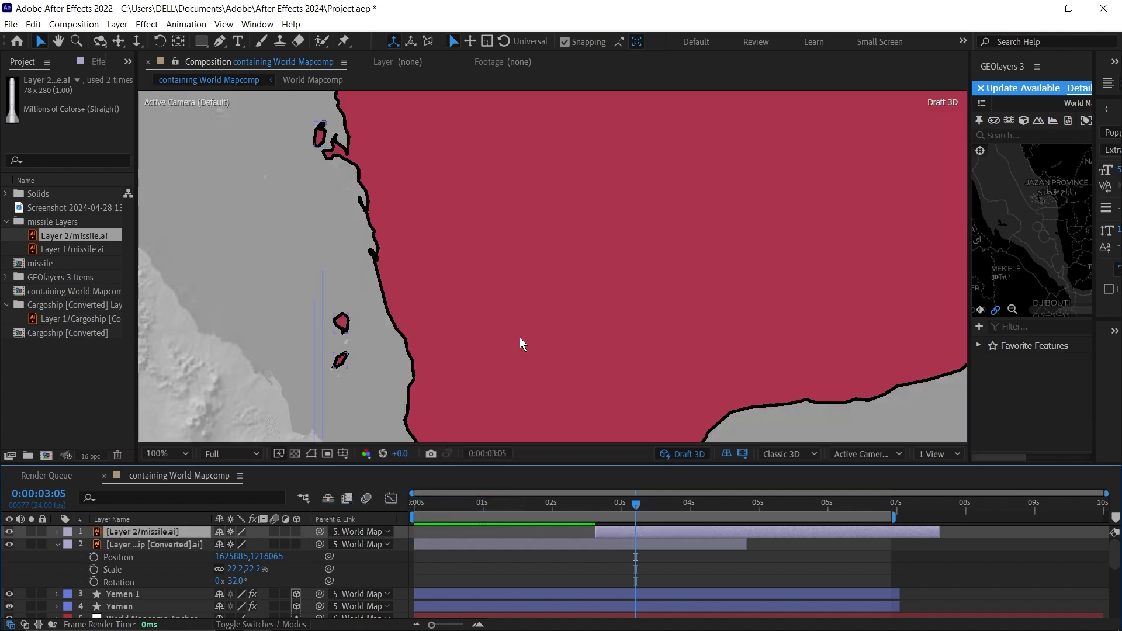
pyautogui.press(',')
pyautogui.press('/')
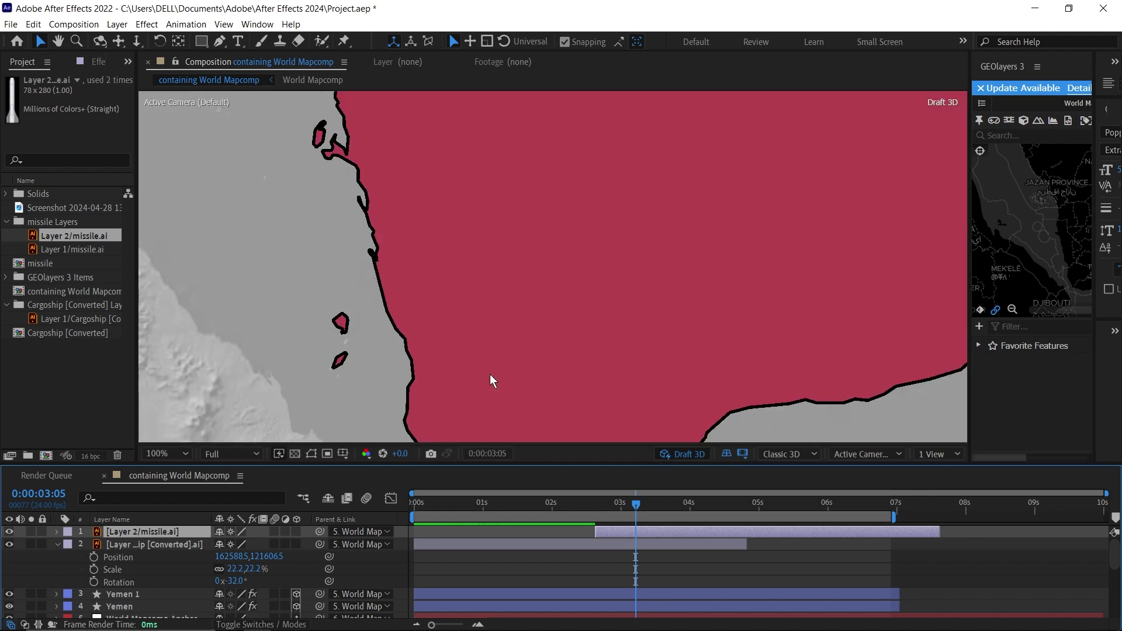
pyautogui.click(58, 544)
pyautogui.press('r')
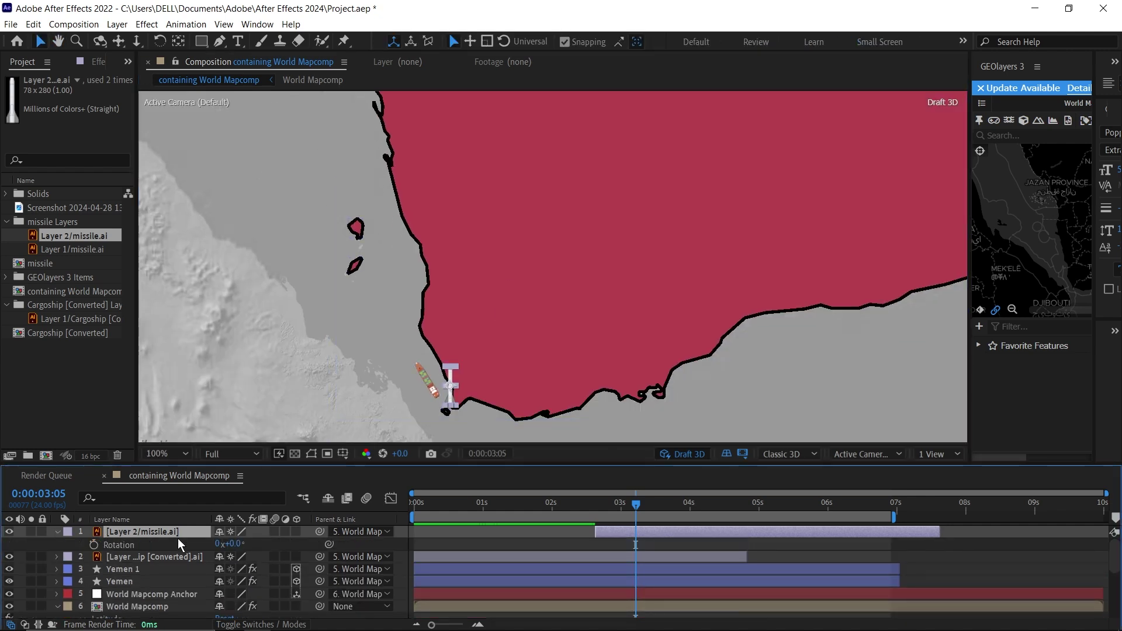
pyautogui.moveTo(235, 544); pyautogui.dragTo(377, 548)
# Step: Position the missile beside the cargo ship and set its scale to 51.9%
pyautogui.hotkey('shift', 'p')
pyautogui.hotkey('shift', 's')
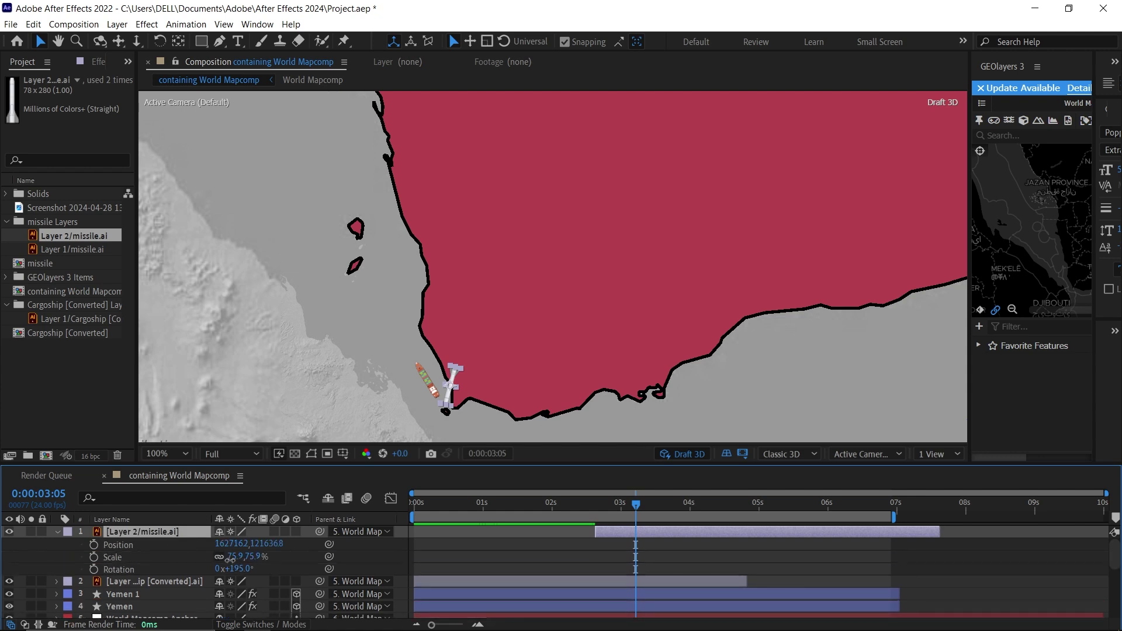
pyautogui.click(263, 557)
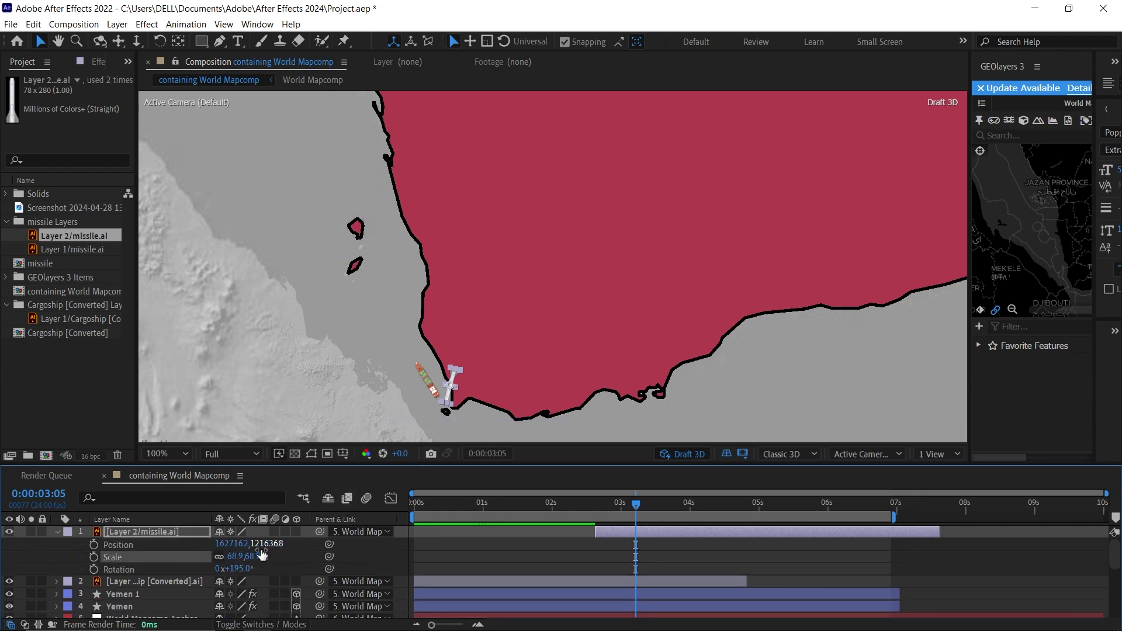
pyautogui.moveTo(231, 545); pyautogui.dragTo(175, 544)
pyautogui.moveTo(258, 544); pyautogui.dragTo(125, 555)
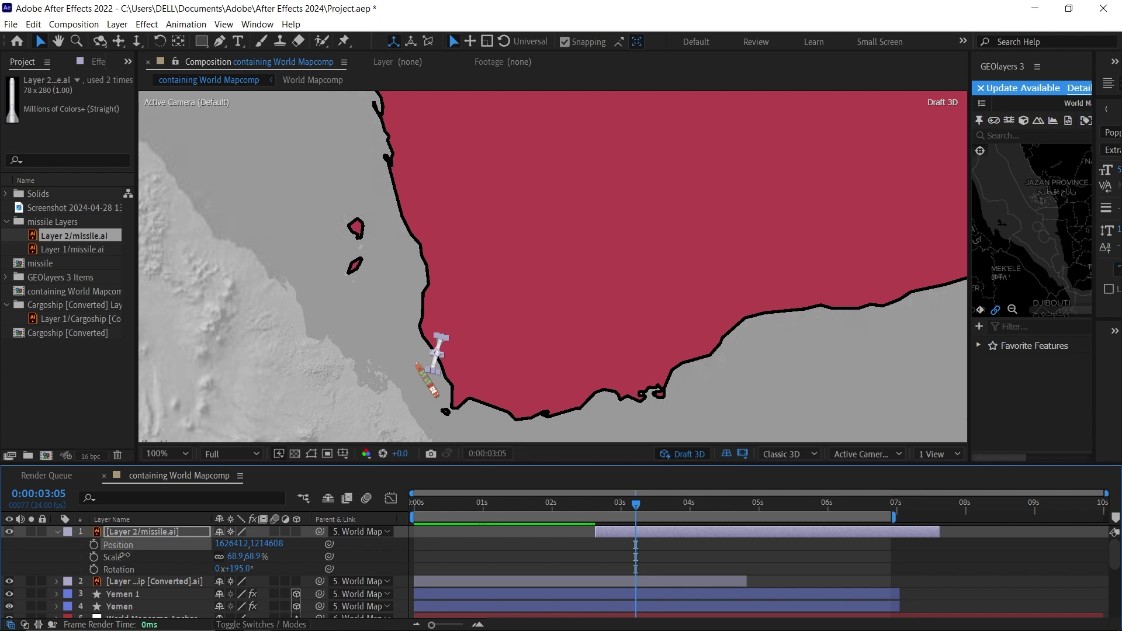
pyautogui.moveTo(237, 557); pyautogui.dragTo(219, 568)
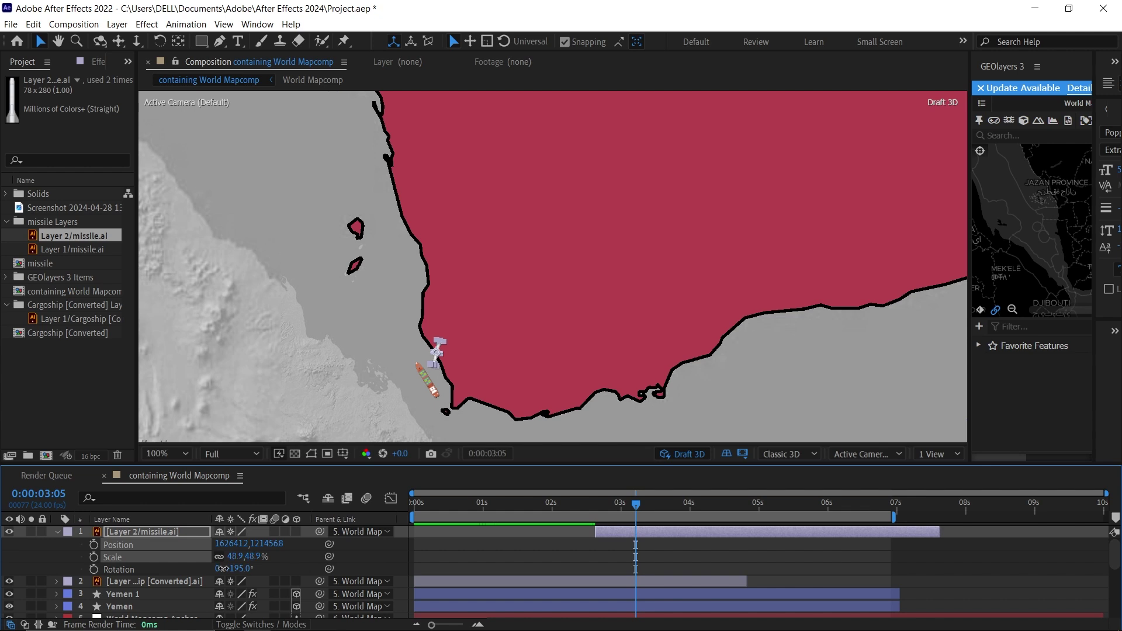
pyautogui.moveTo(223, 569); pyautogui.dragTo(229, 571)
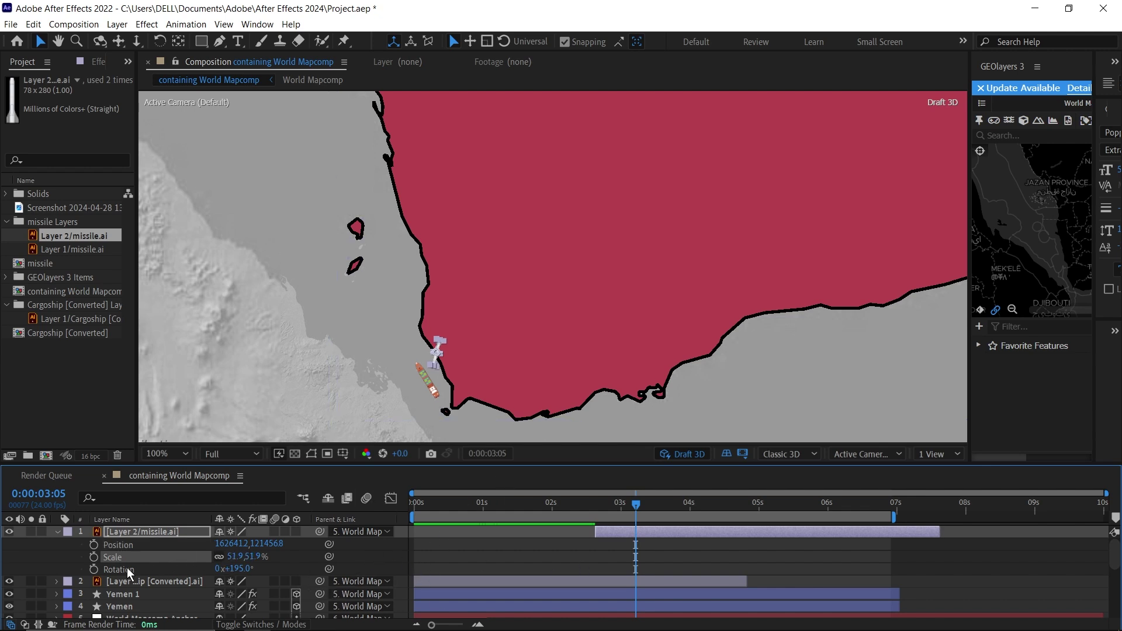
# Step: Keyframe the missile's Position: impact at the ship around 4:00, launch in northern Yemen at 3:05
pyautogui.click(93, 546)
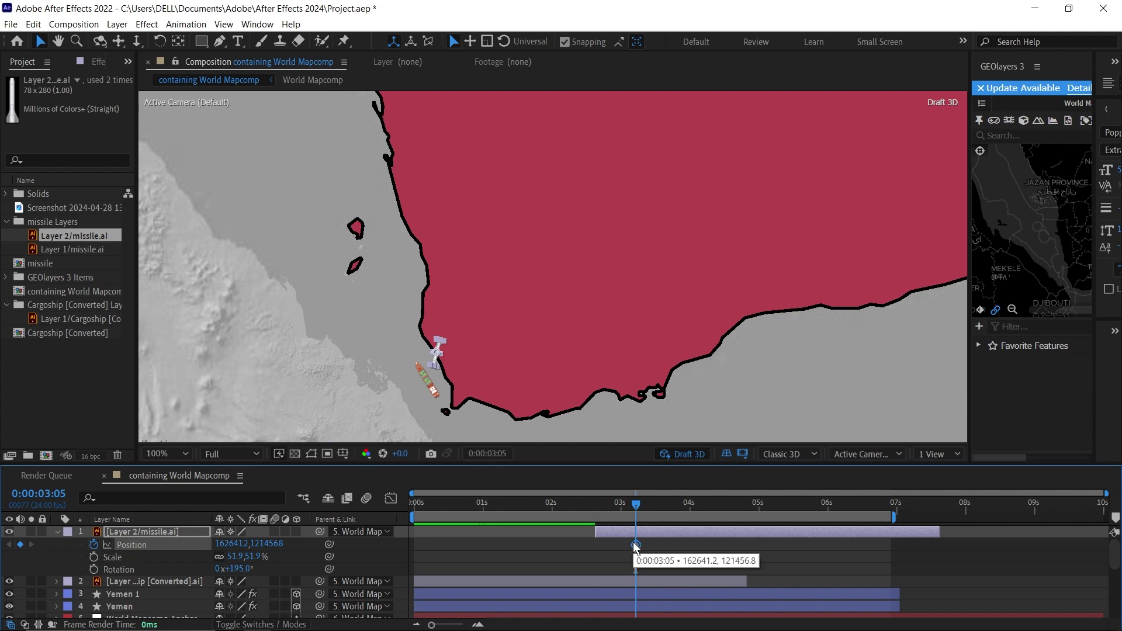
pyautogui.moveTo(636, 546); pyautogui.dragTo(703, 547)
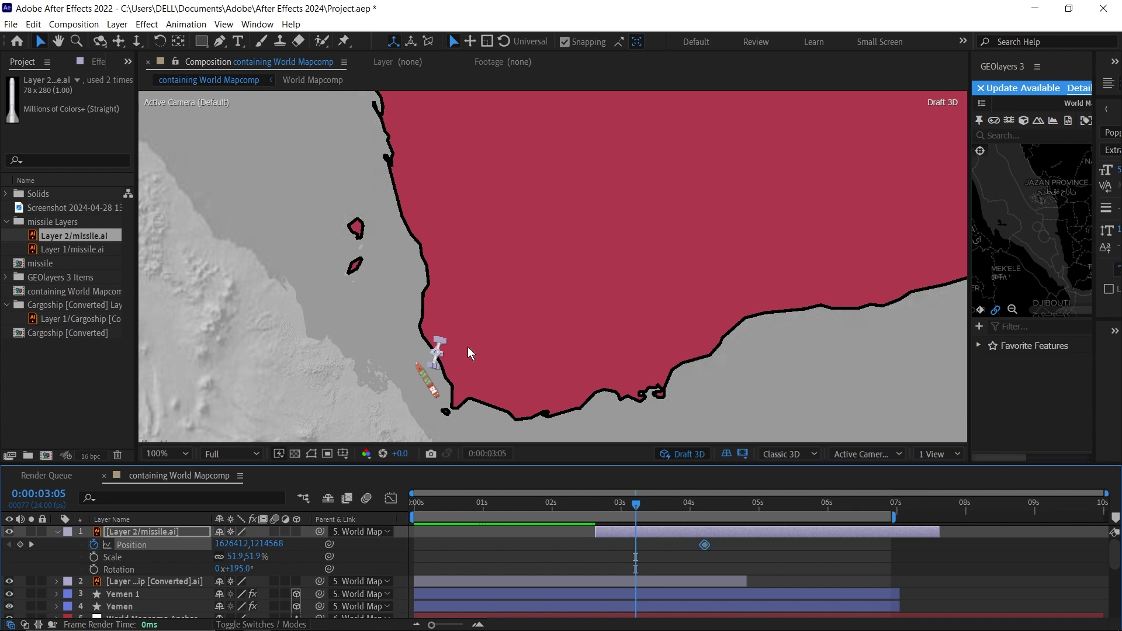
pyautogui.press(',')
pyautogui.press(',')
pyautogui.press(',')
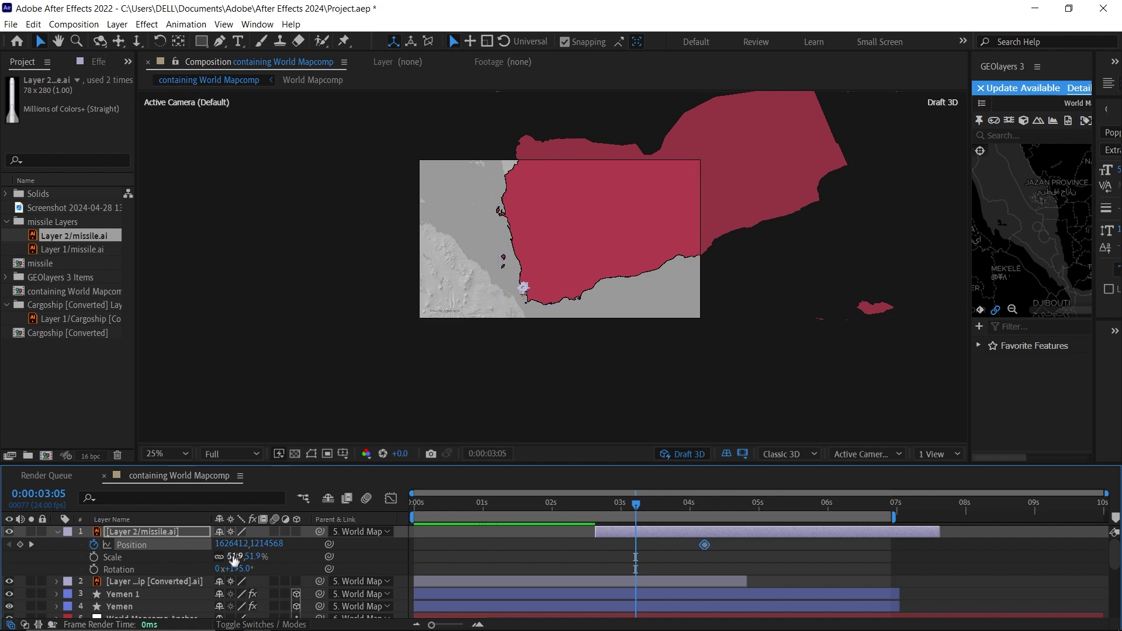
pyautogui.moveTo(267, 544)
pyautogui.mouseDown()
pyautogui.moveTo(234, 545)
pyautogui.moveTo(286, 540)
pyautogui.mouseUp()
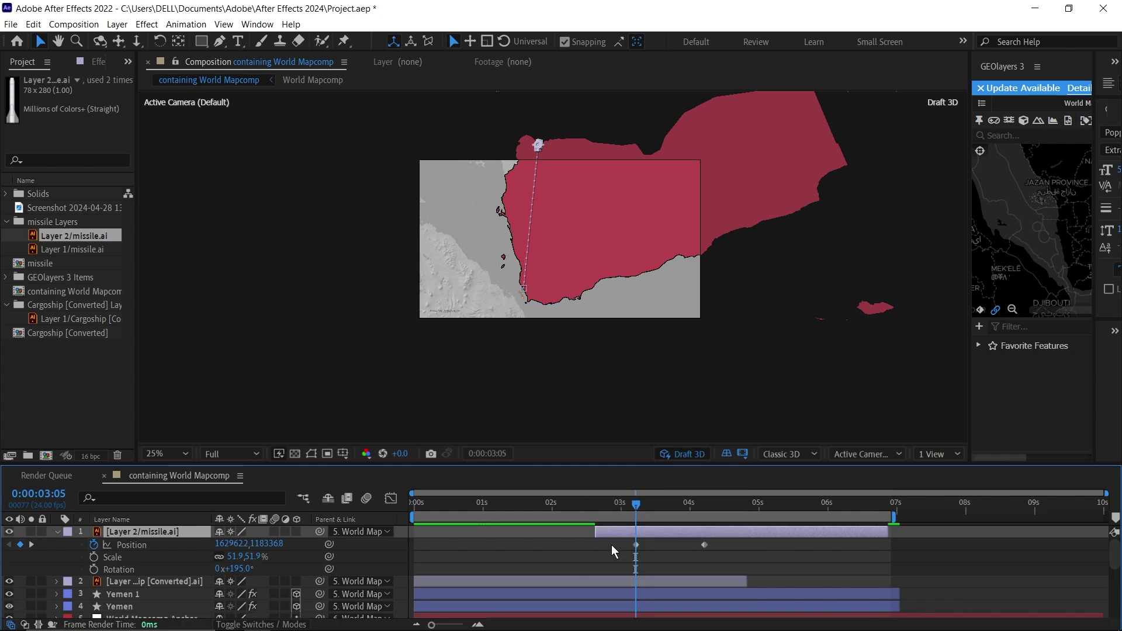
# Step: Turn off Draft 3D and preview the missile animation from the start
pyautogui.moveTo(640, 506); pyautogui.dragTo(398, 502)
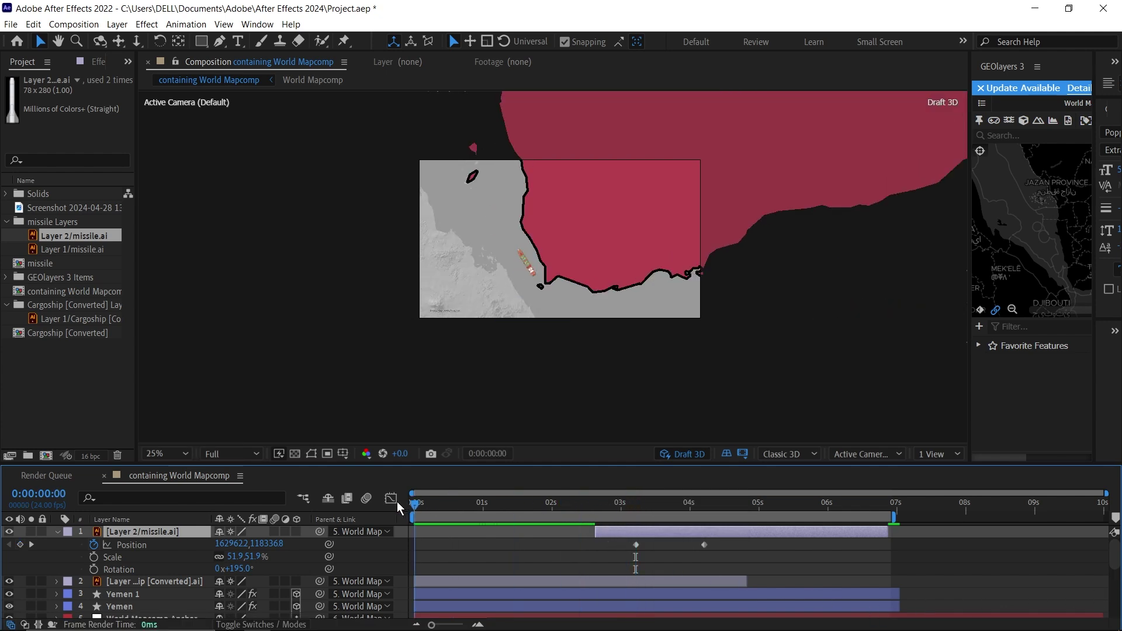
pyautogui.click(666, 451)
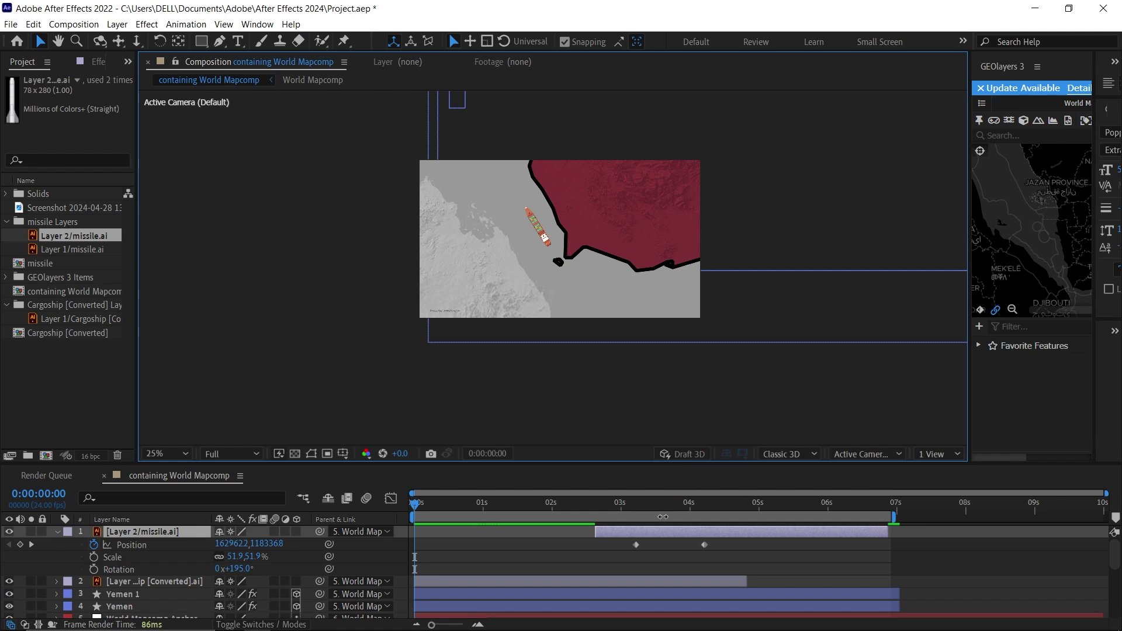
pyautogui.click(375, 513)
pyautogui.press('space')
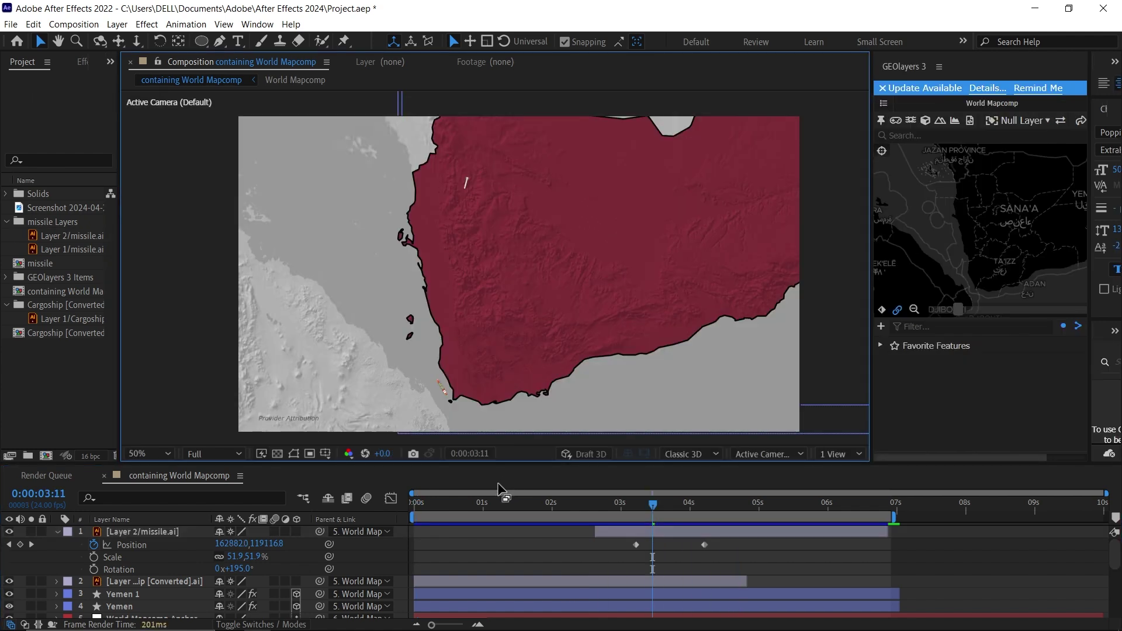
# Step: Scale the cargo ship up to about 41% and the missile to 83.9, 55.9%
pyautogui.click(150, 580)
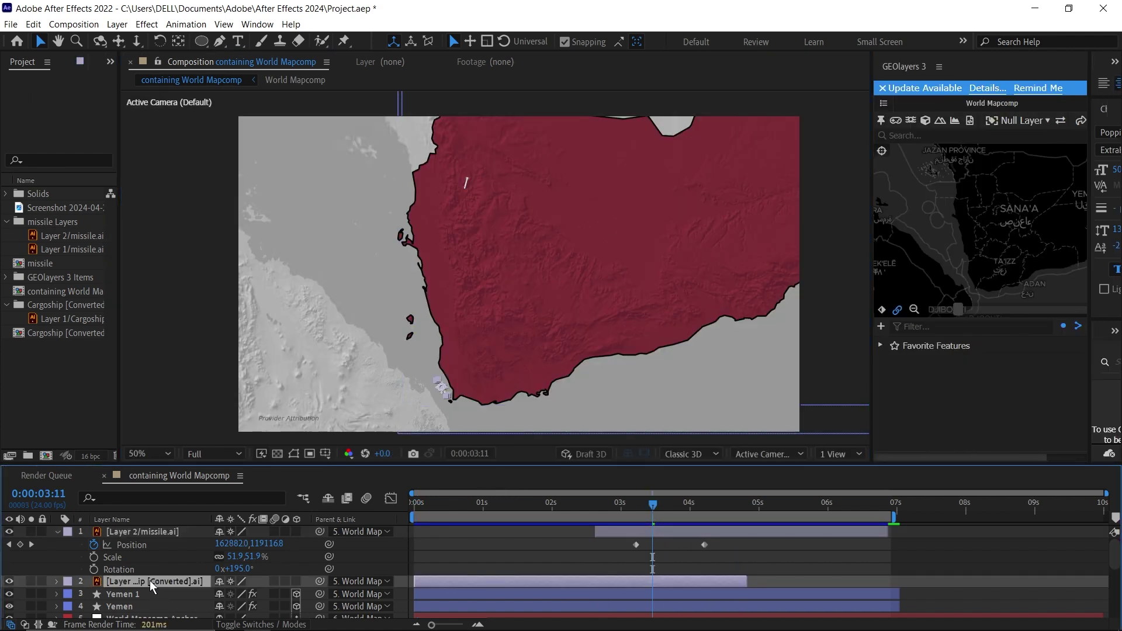
pyautogui.press('s')
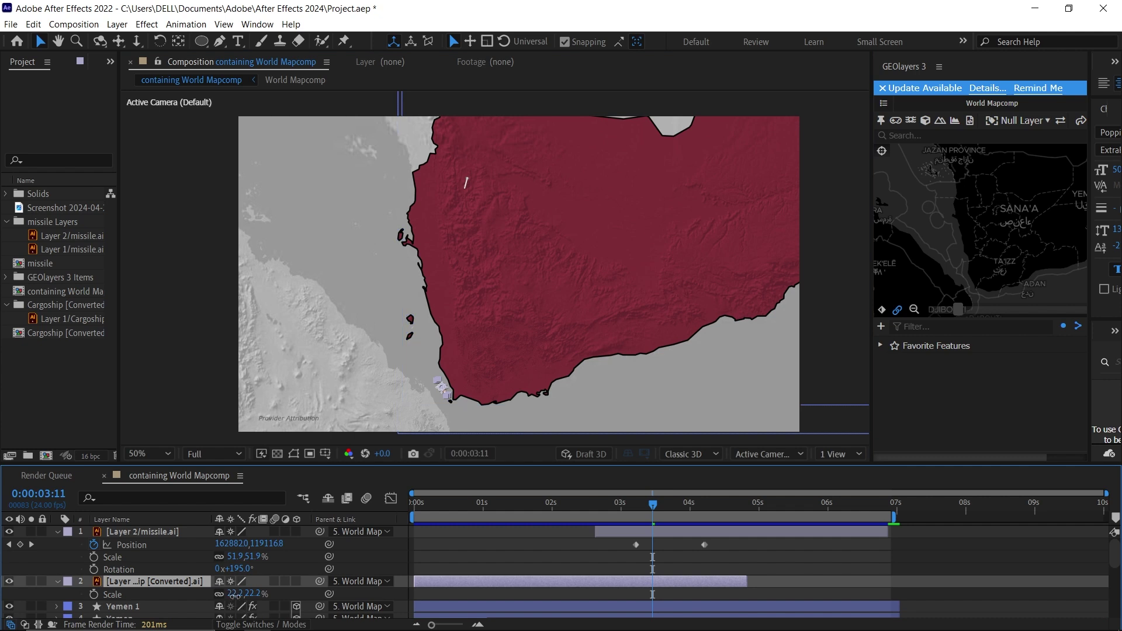
pyautogui.moveTo(236, 594); pyautogui.dragTo(240, 594)
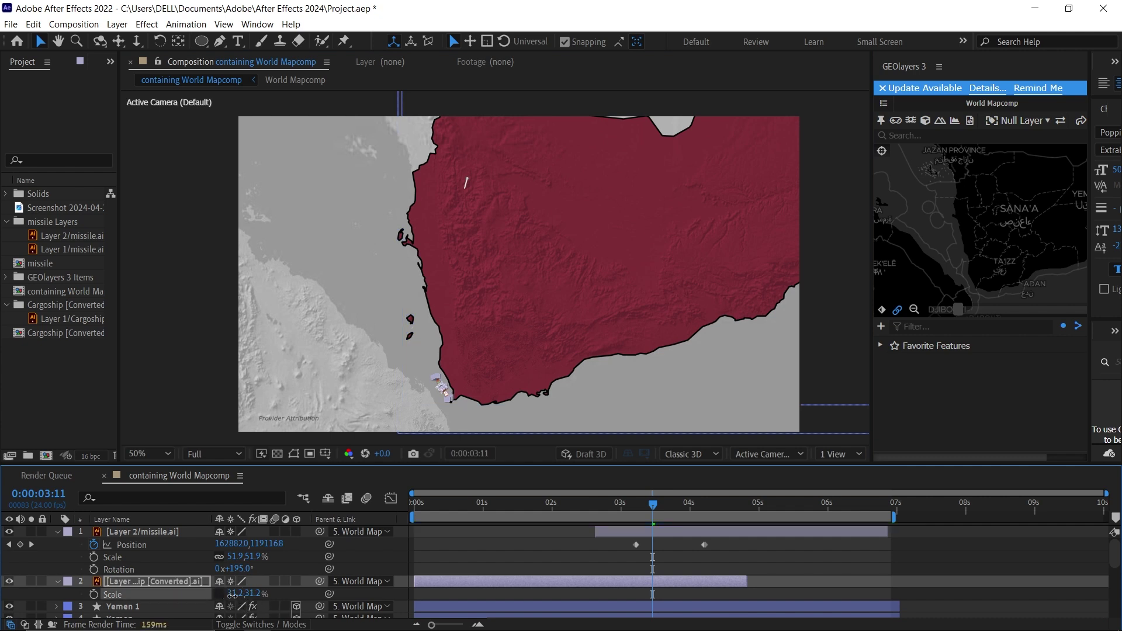
pyautogui.moveTo(235, 595); pyautogui.dragTo(237, 595)
pyautogui.moveTo(233, 557); pyautogui.dragTo(248, 557)
pyautogui.click(872, 564)
pyautogui.click(868, 570)
pyautogui.click(830, 586)
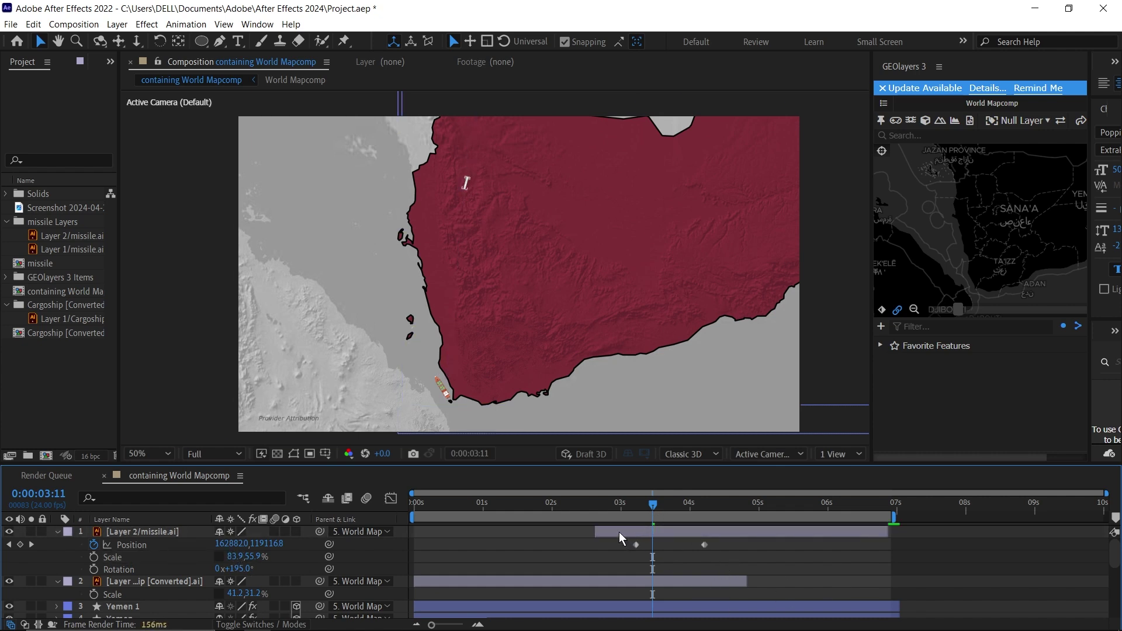
# Step: Start the missile layer near 0:00:03:02, push its impact keyframe to about 0:00:04:15, and preview
pyautogui.moveTo(620, 531); pyautogui.dragTo(630, 532)
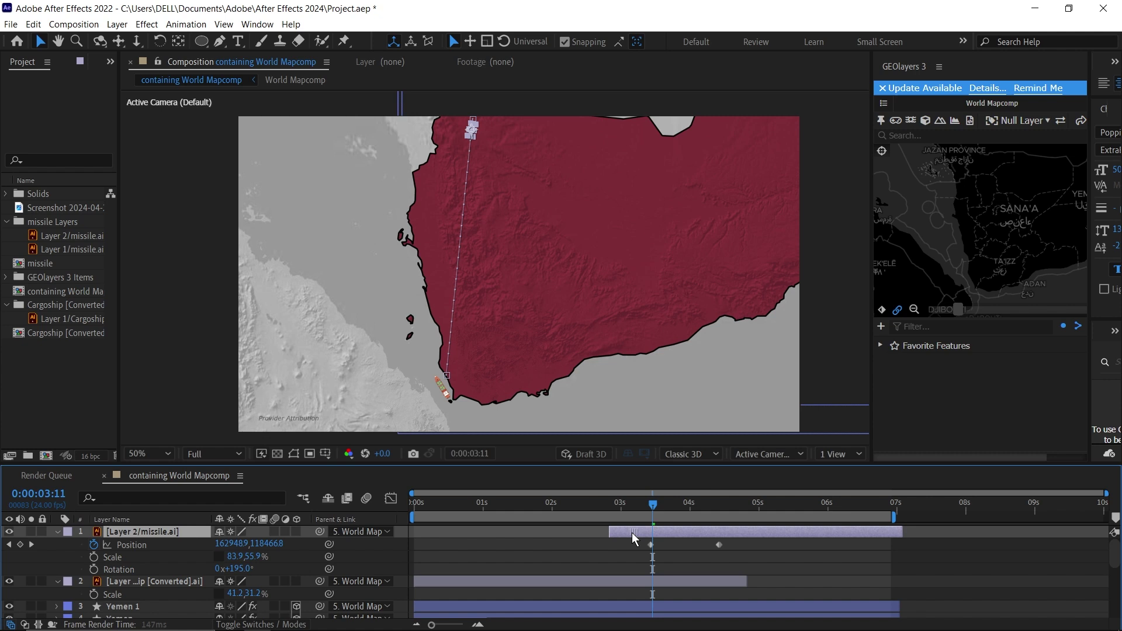
pyautogui.moveTo(632, 532); pyautogui.dragTo(631, 534)
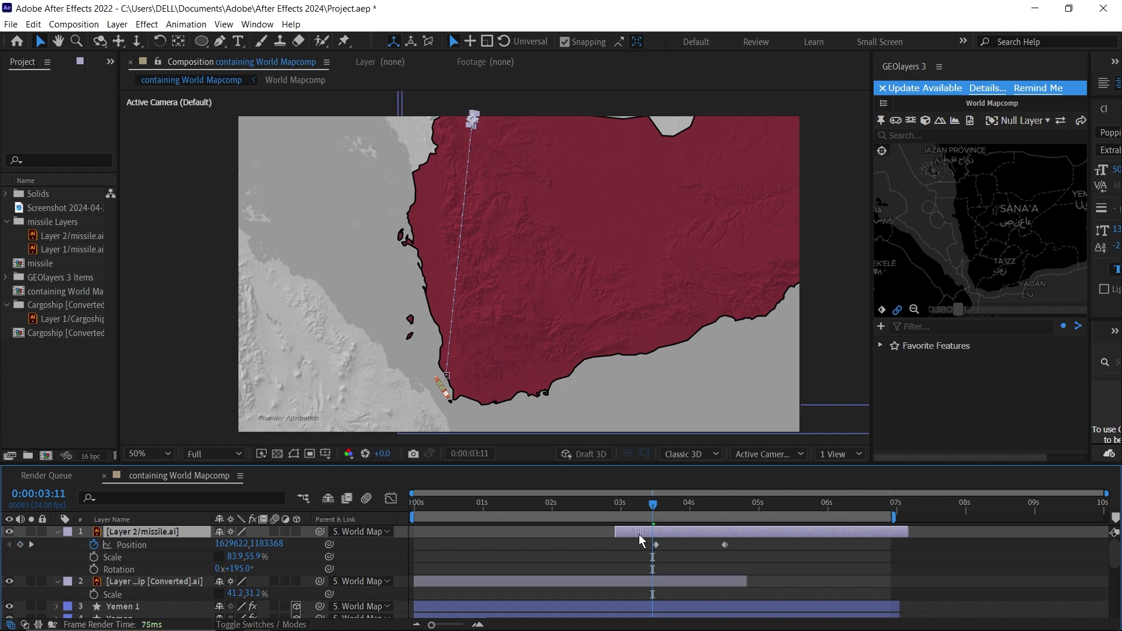
pyautogui.press('space')
pyautogui.moveTo(716, 545); pyautogui.dragTo(731, 545)
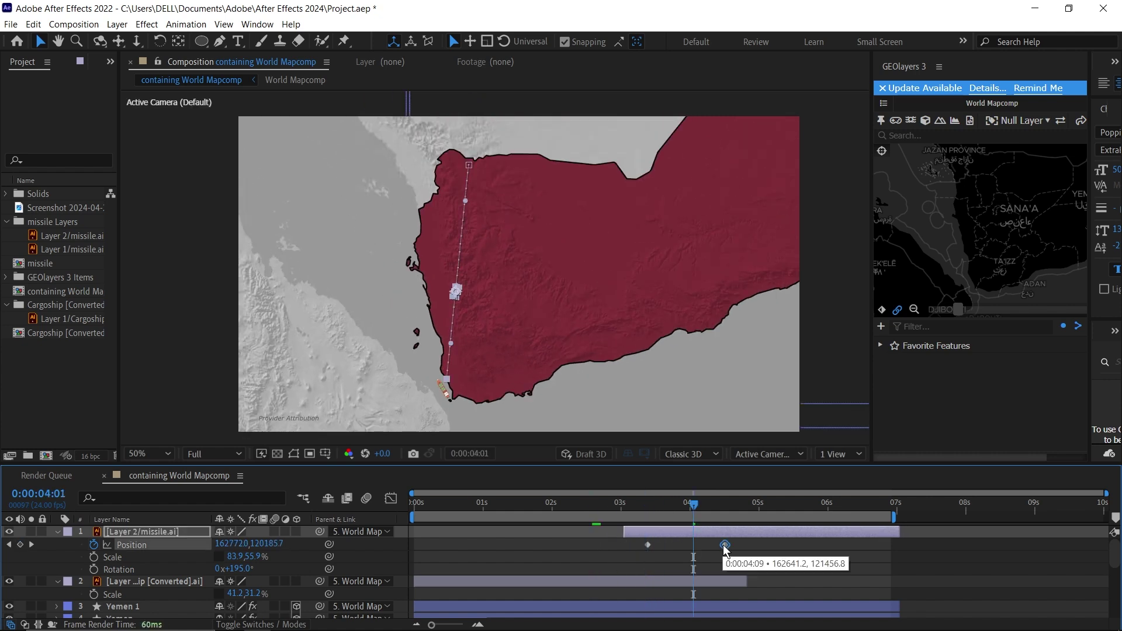
pyautogui.click(626, 510)
pyautogui.click(626, 510)
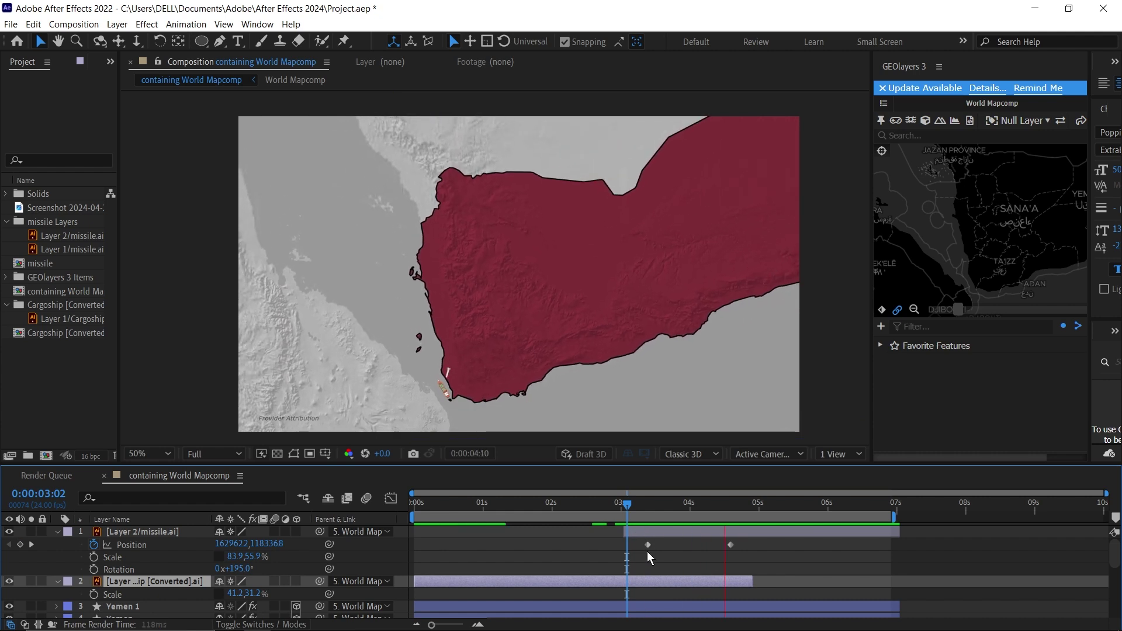
pyautogui.press('space')
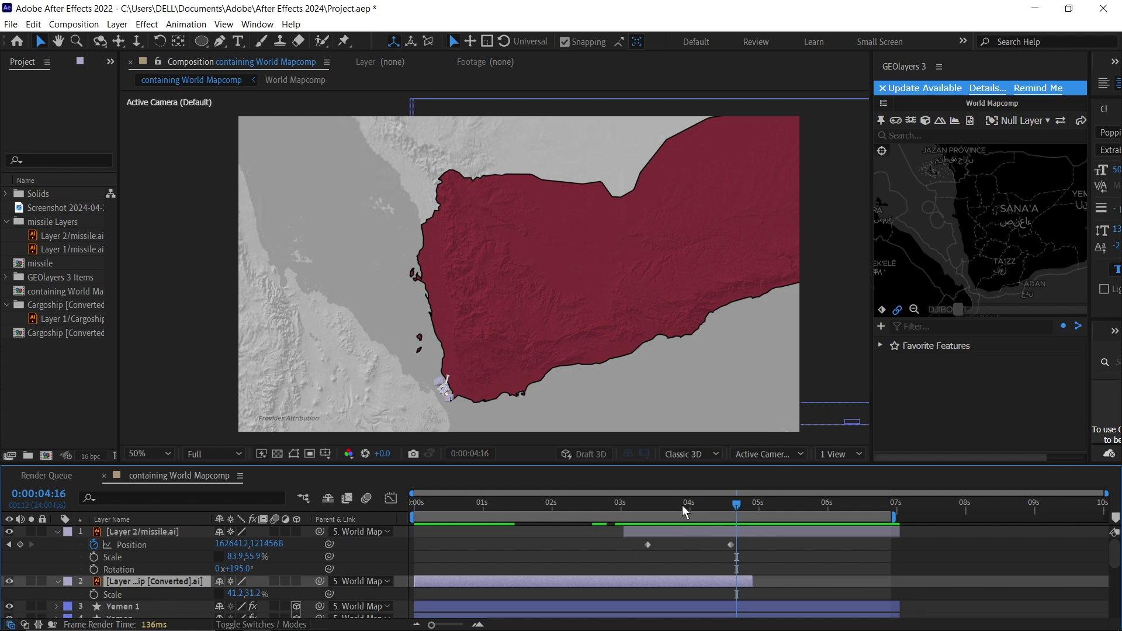
# Step: Duplicate the missile layer at frame 3:10 and hide the copy as a backup
pyautogui.click(649, 510)
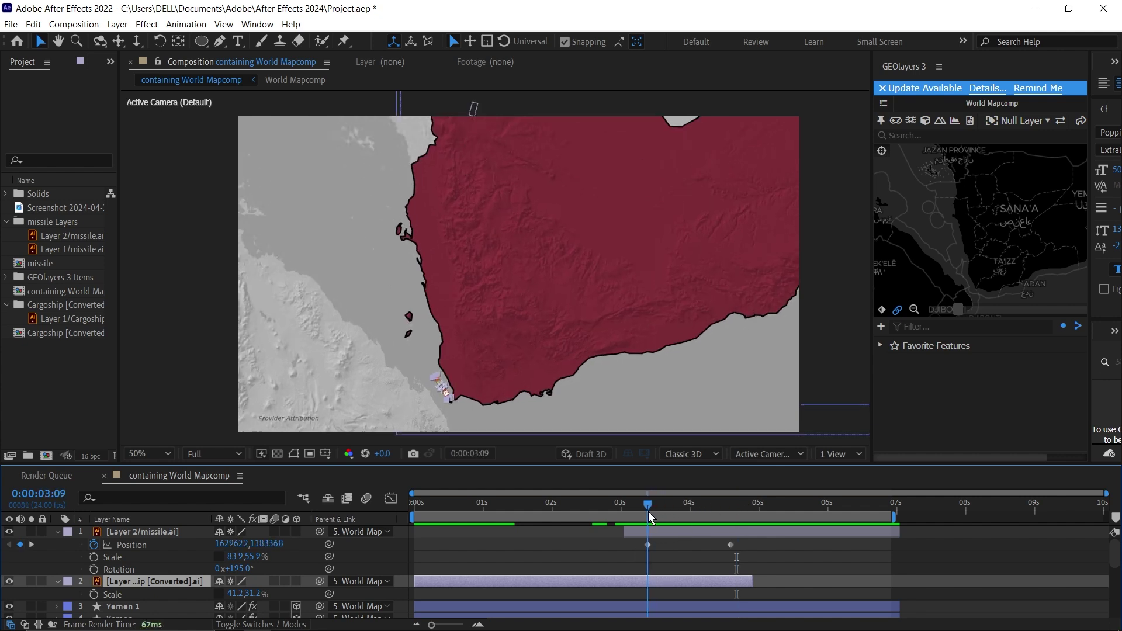
pyautogui.moveTo(648, 511); pyautogui.dragTo(650, 512)
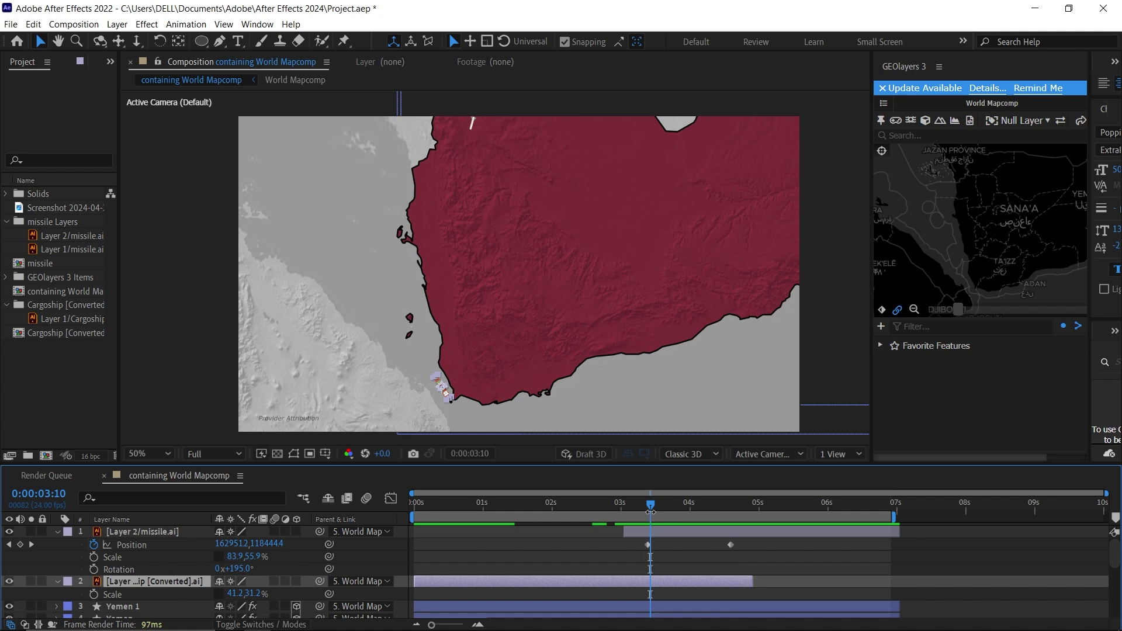
pyautogui.click(658, 532)
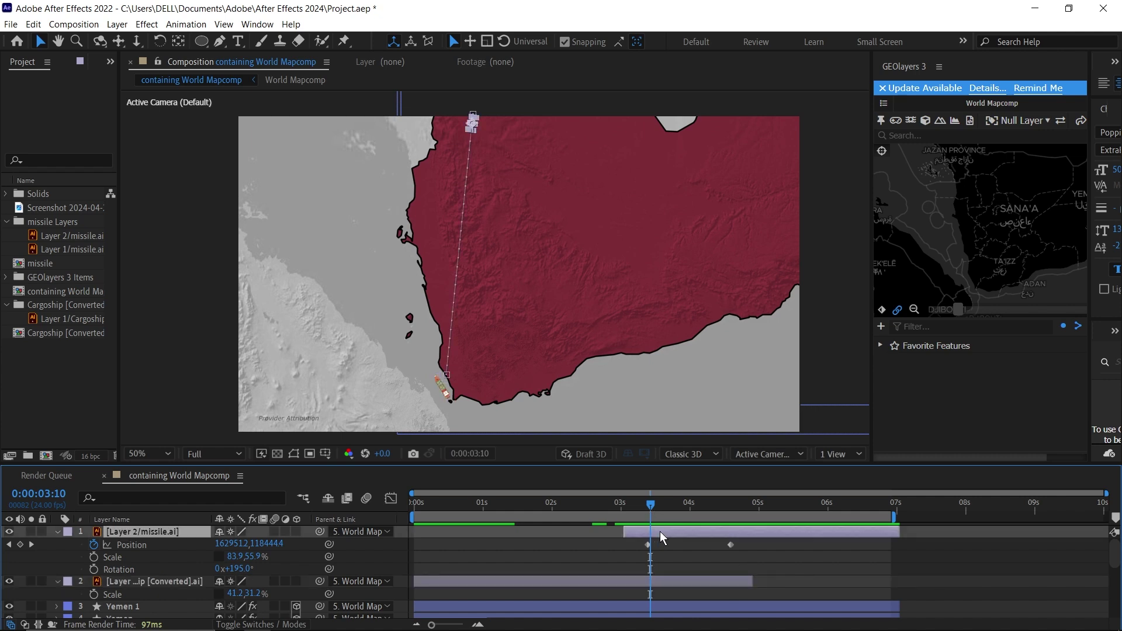
pyautogui.hotkey('ctrl', 'd')
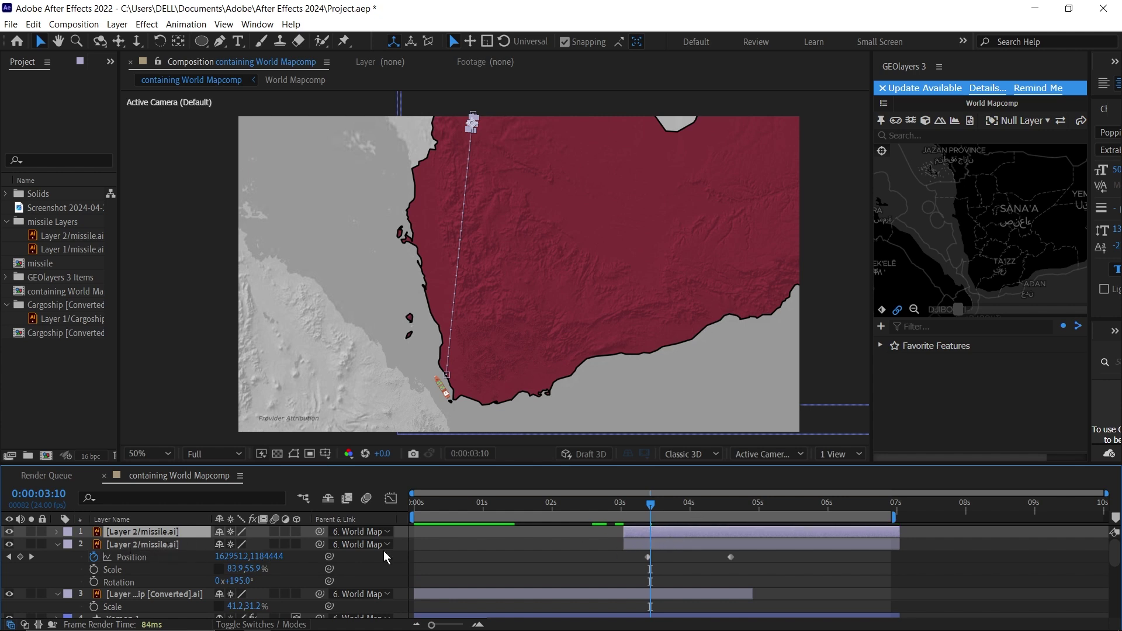
pyautogui.click(9, 545)
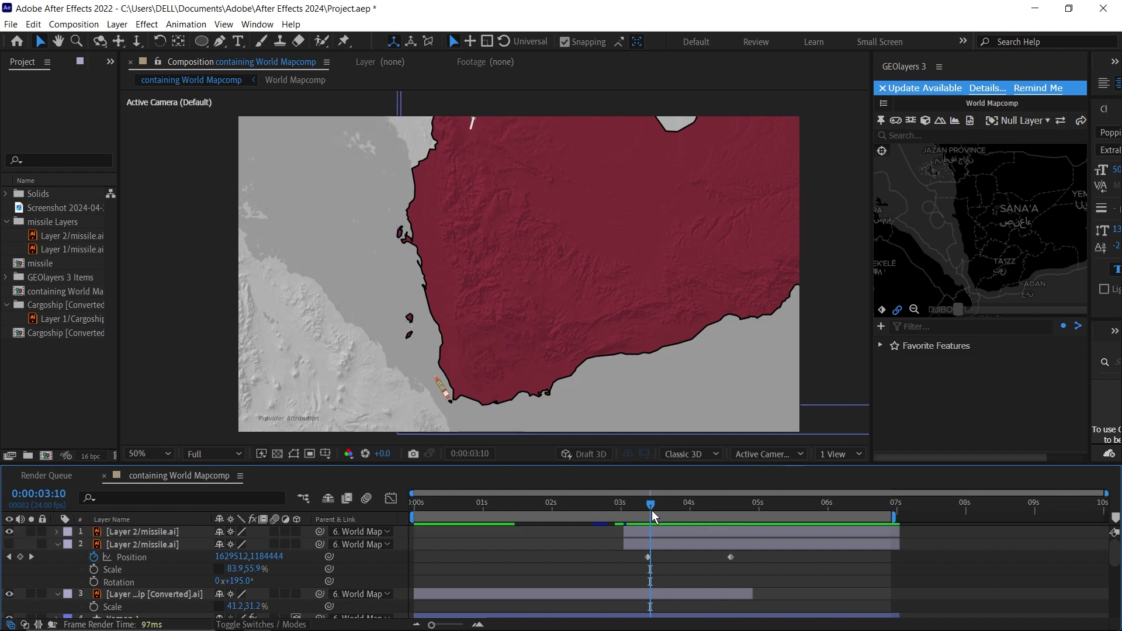
# Step: Apply the Drop Shadow effect to the missile via the effects search
pyautogui.moveTo(651, 511); pyautogui.dragTo(656, 513)
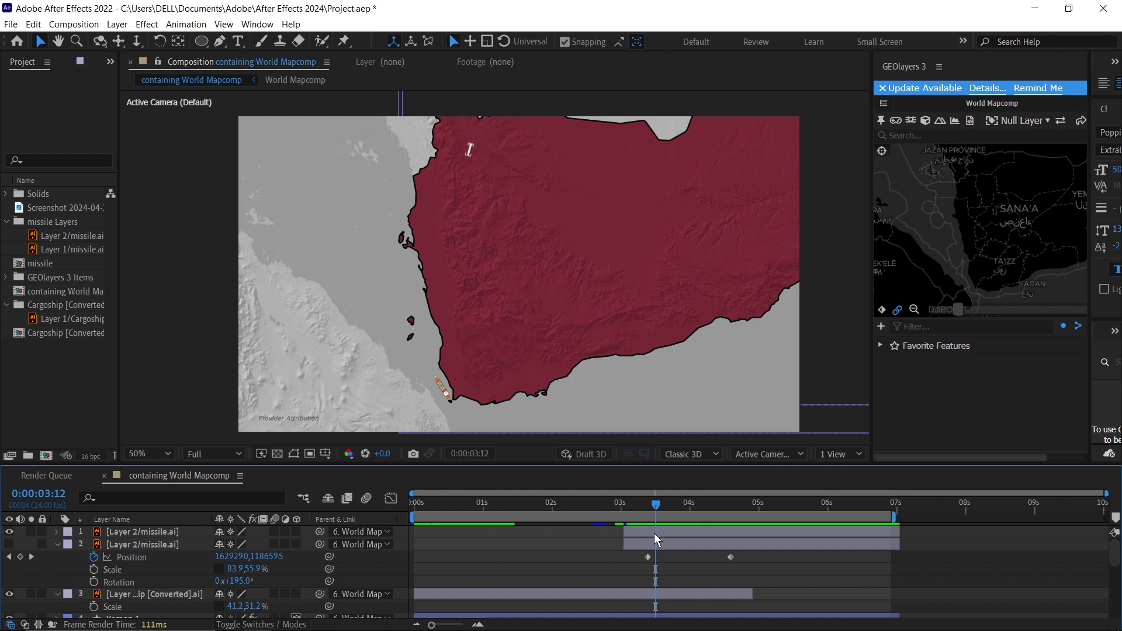
pyautogui.click(654, 533)
pyautogui.hotkey('ctrl', 'space')
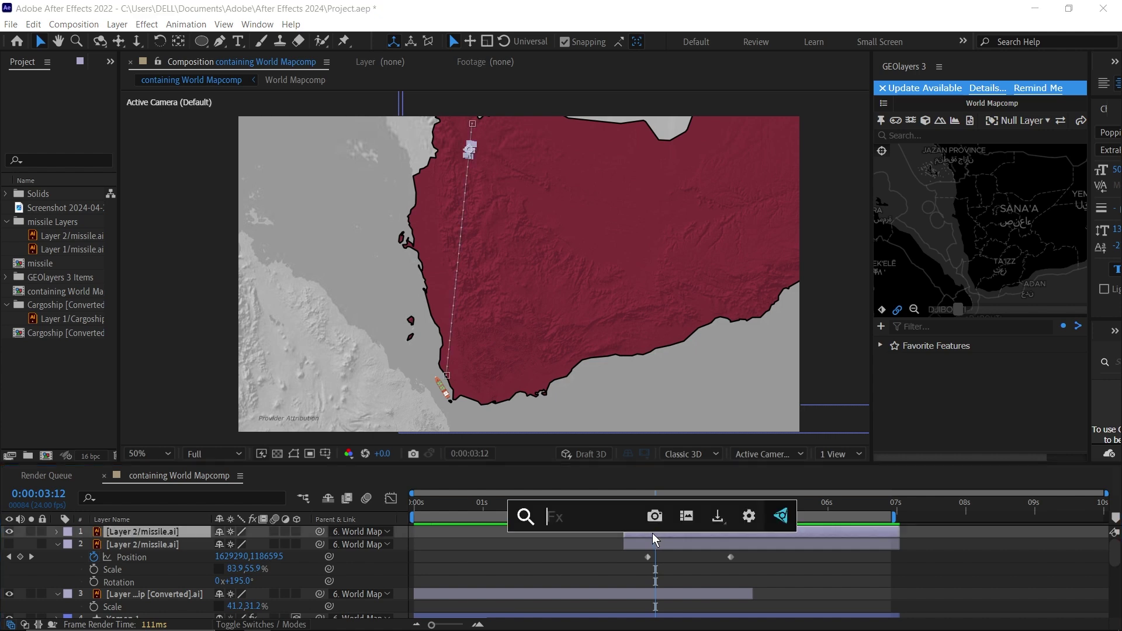
pyautogui.write('drop')
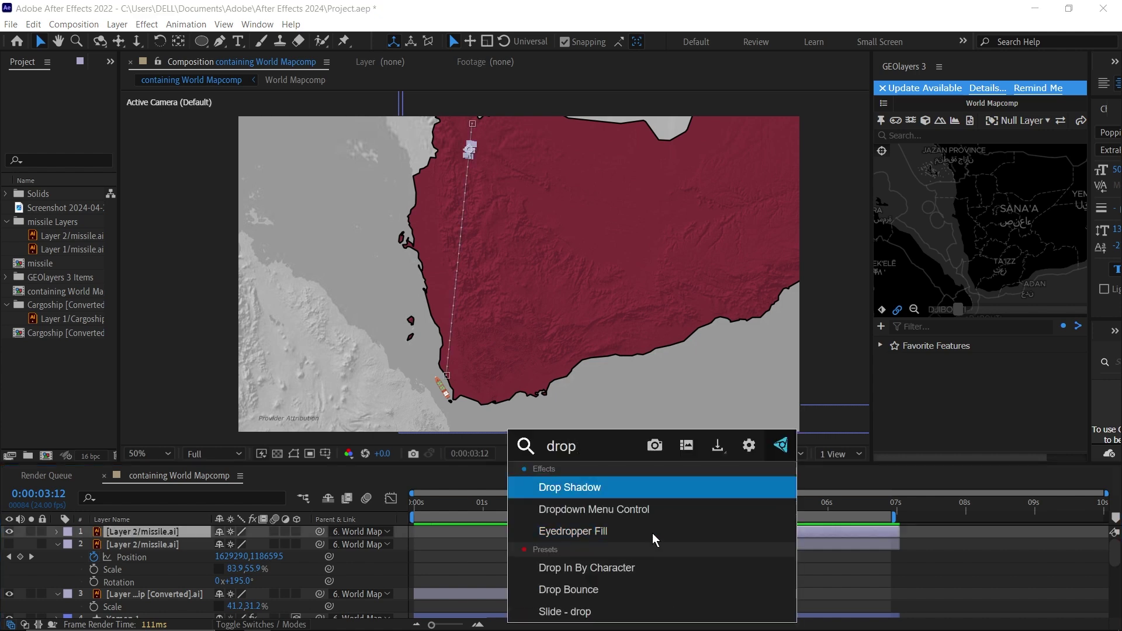
pyautogui.click(601, 488)
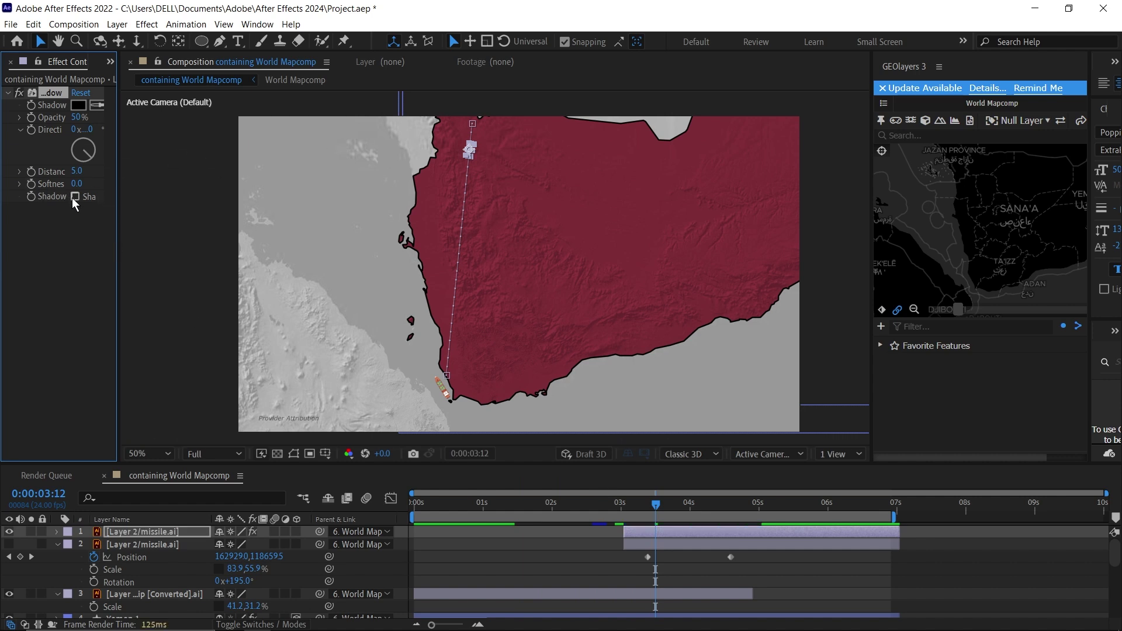
pyautogui.click(968, 564)
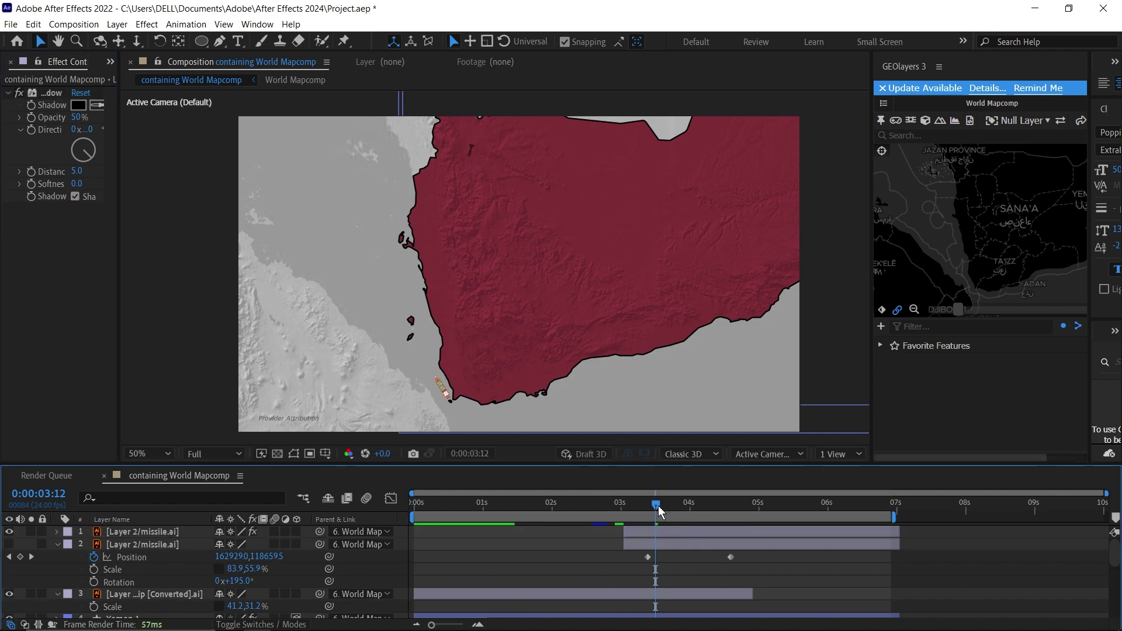
pyautogui.moveTo(657, 505); pyautogui.dragTo(651, 506)
# Step: Set the Drop Shadow distance to 0 and start the missile one frame earlier
pyautogui.moveTo(80, 177); pyautogui.dragTo(60, 181)
pyautogui.scroll(2, 555, 307)
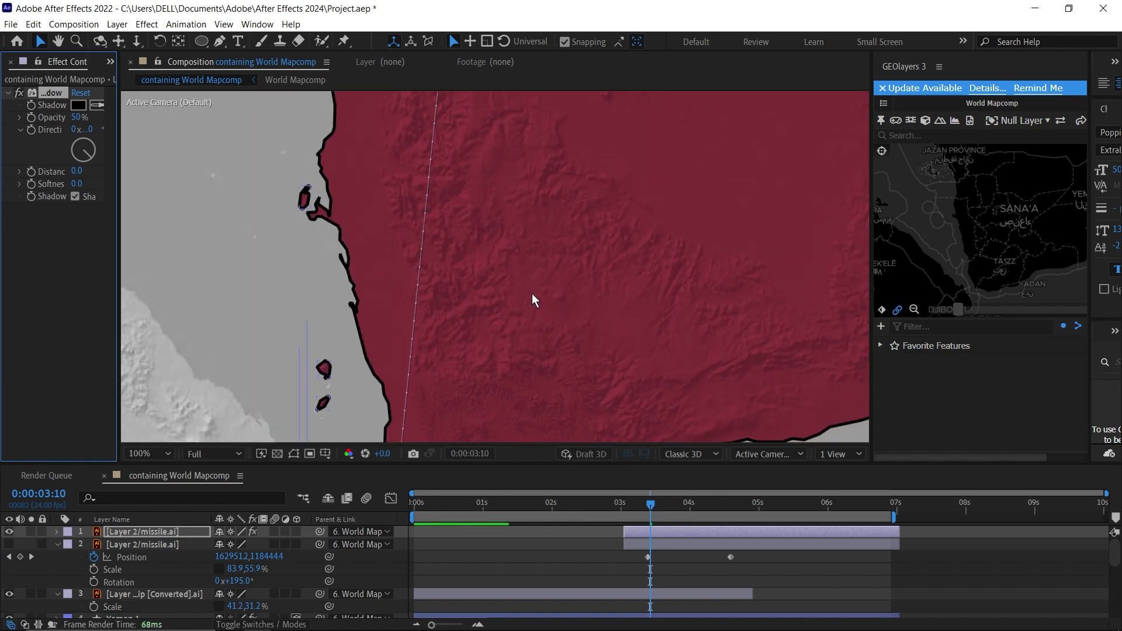
pyautogui.scroll(-2, 532, 294)
pyautogui.moveTo(664, 527); pyautogui.dragTo(602, 508)
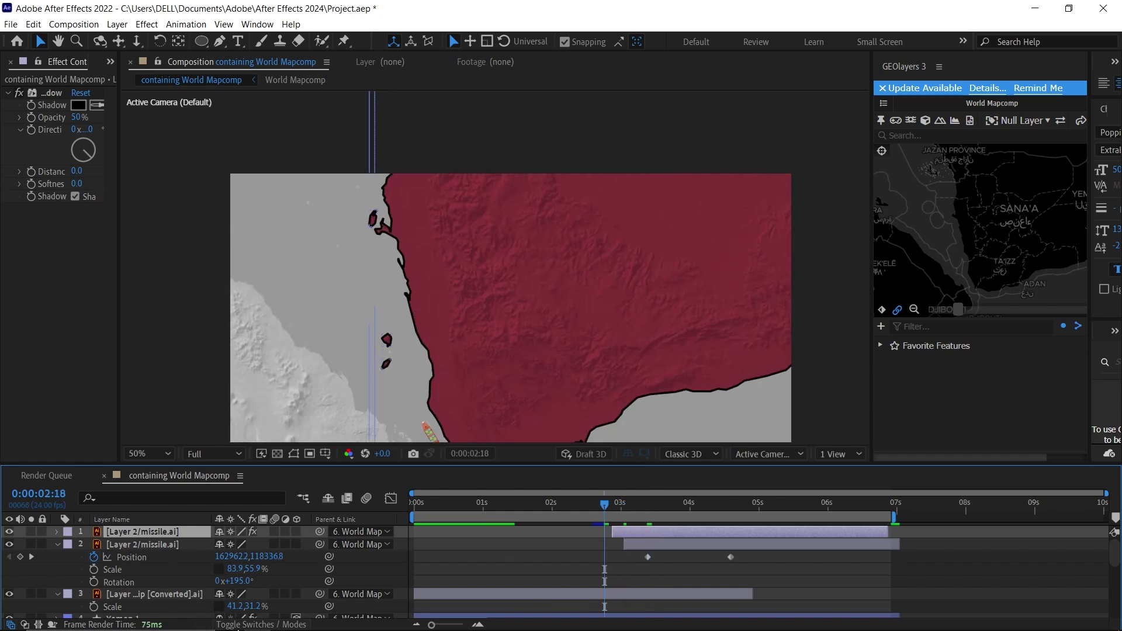
# Step: Show the cargo ship's Position and play through the opening shot from the start
pyautogui.click(446, 594)
pyautogui.press('p')
pyautogui.press('Home')
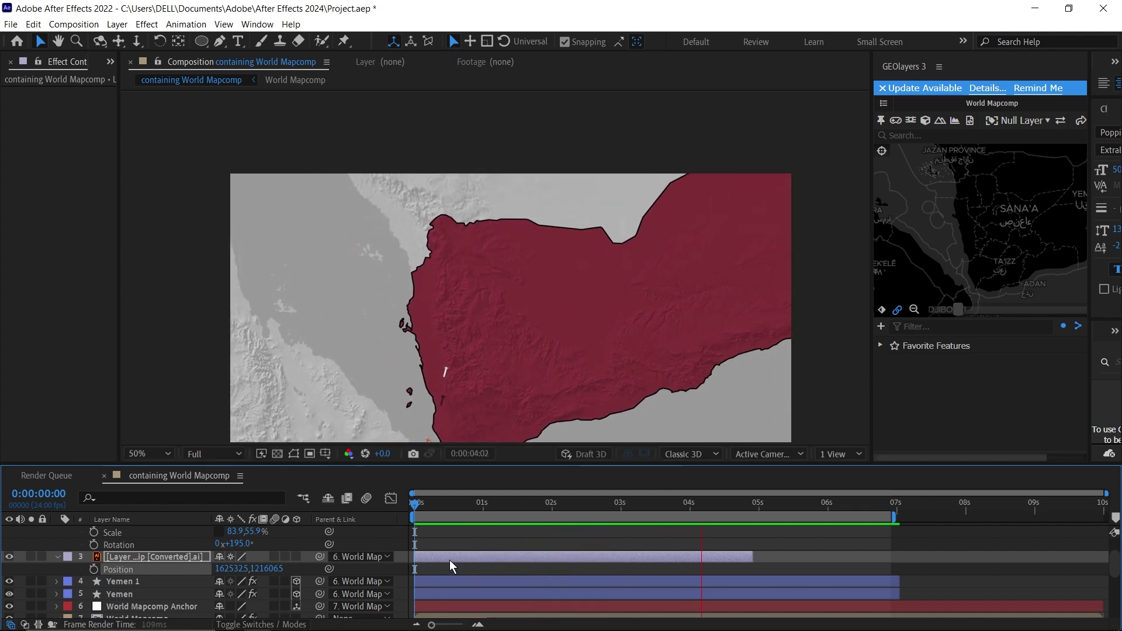
pyautogui.click(479, 503)
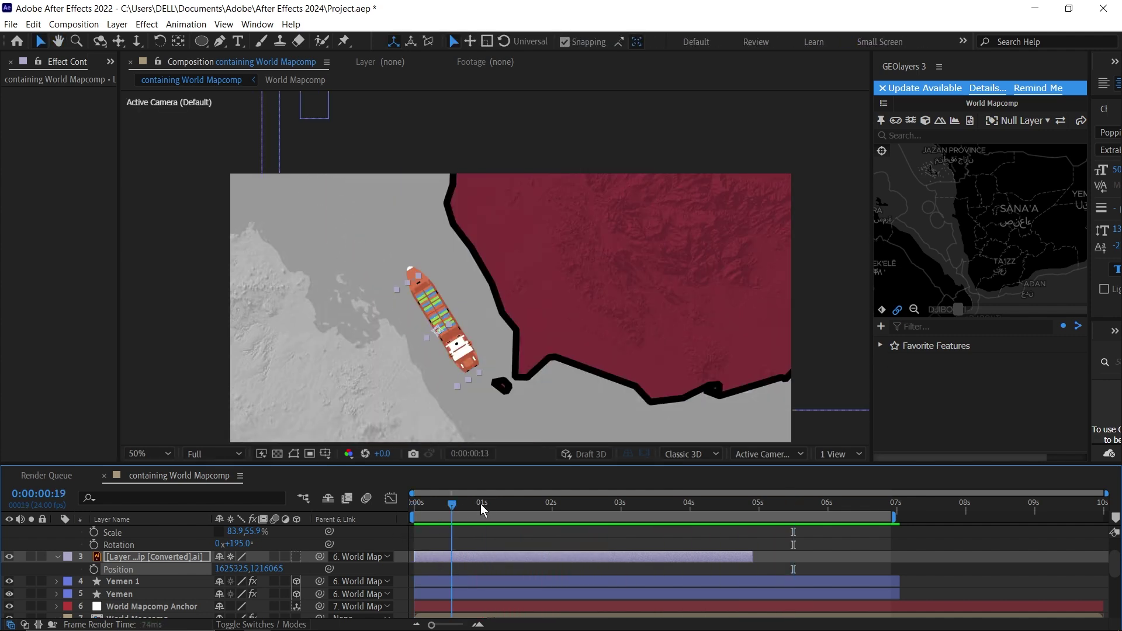
pyautogui.moveTo(481, 504); pyautogui.dragTo(664, 501)
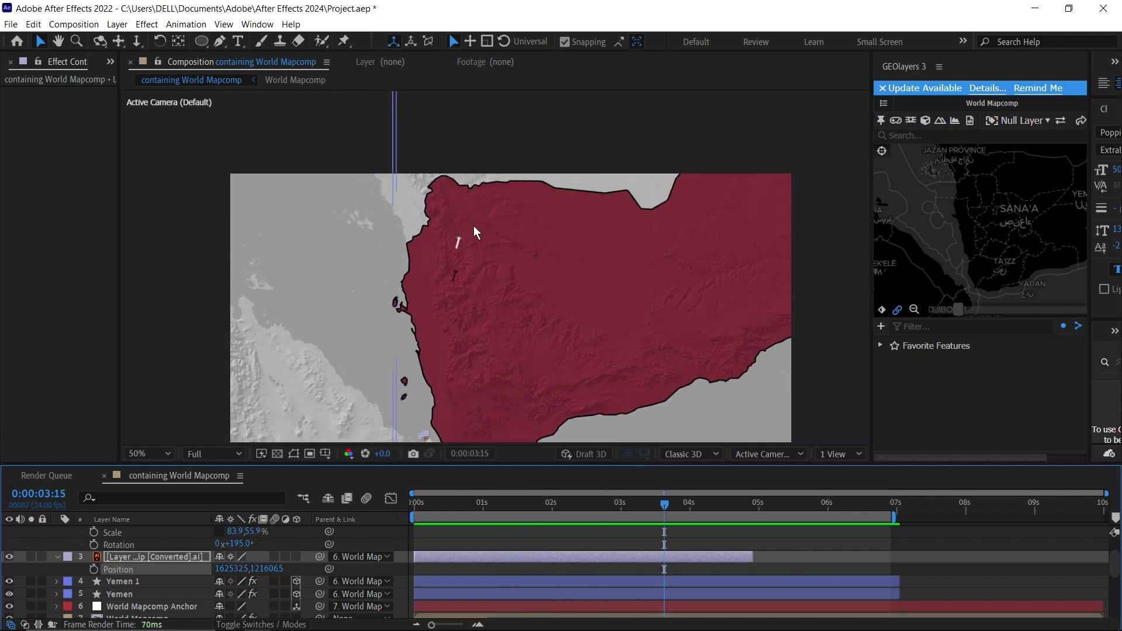
pyautogui.press('pagedown')
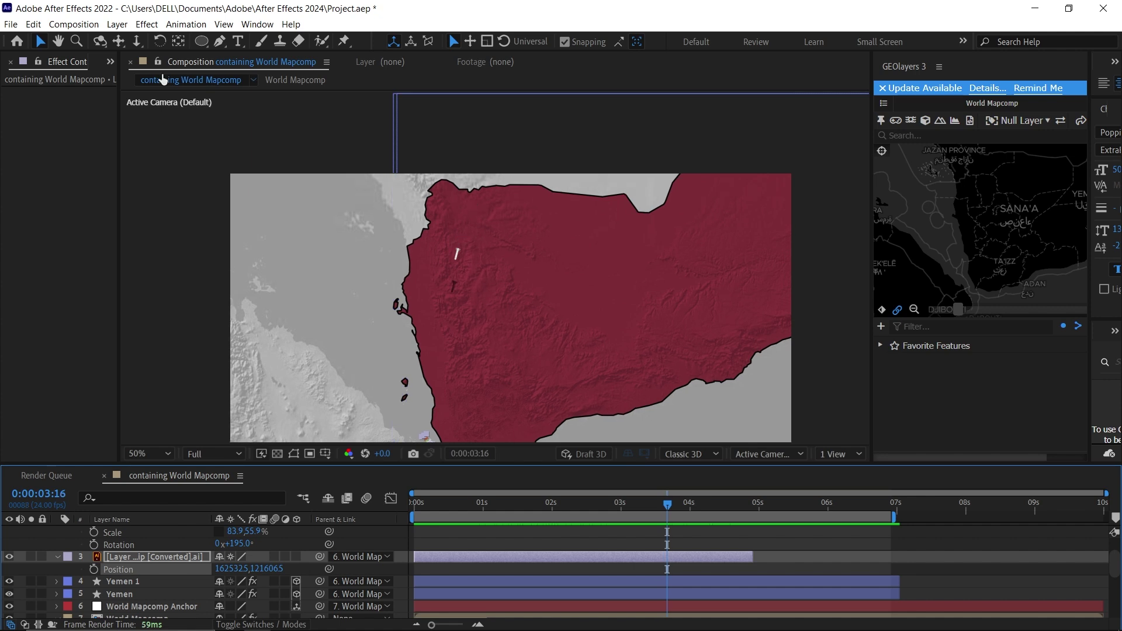
# Step: Draw a small white-filled circle near the missile with the Ellipse tool
pyautogui.click(201, 41)
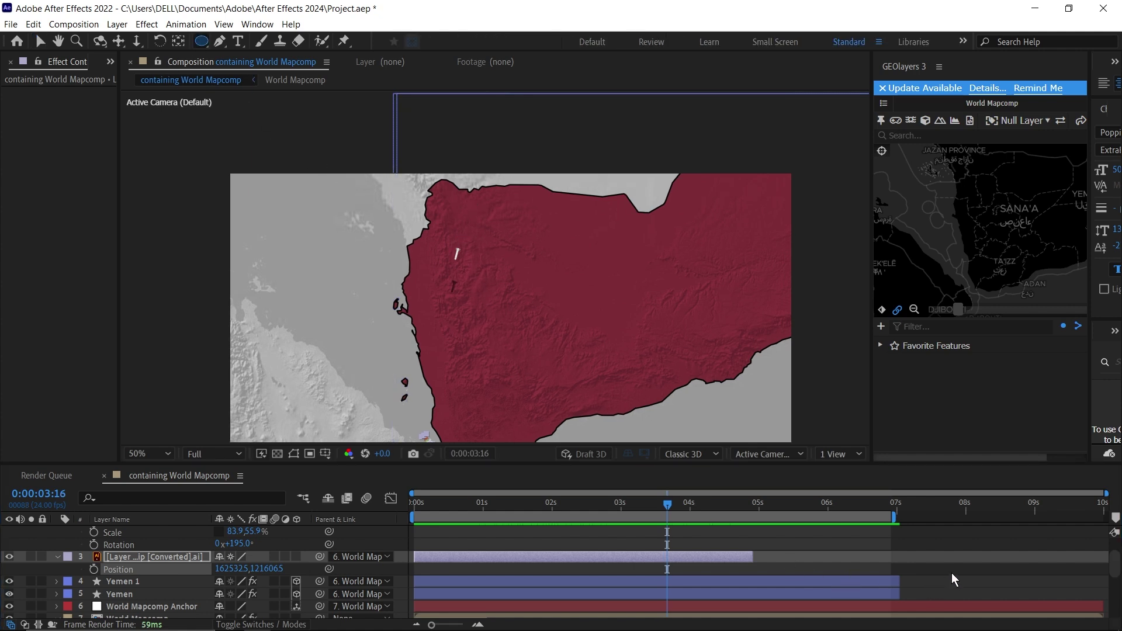
pyautogui.click(855, 551)
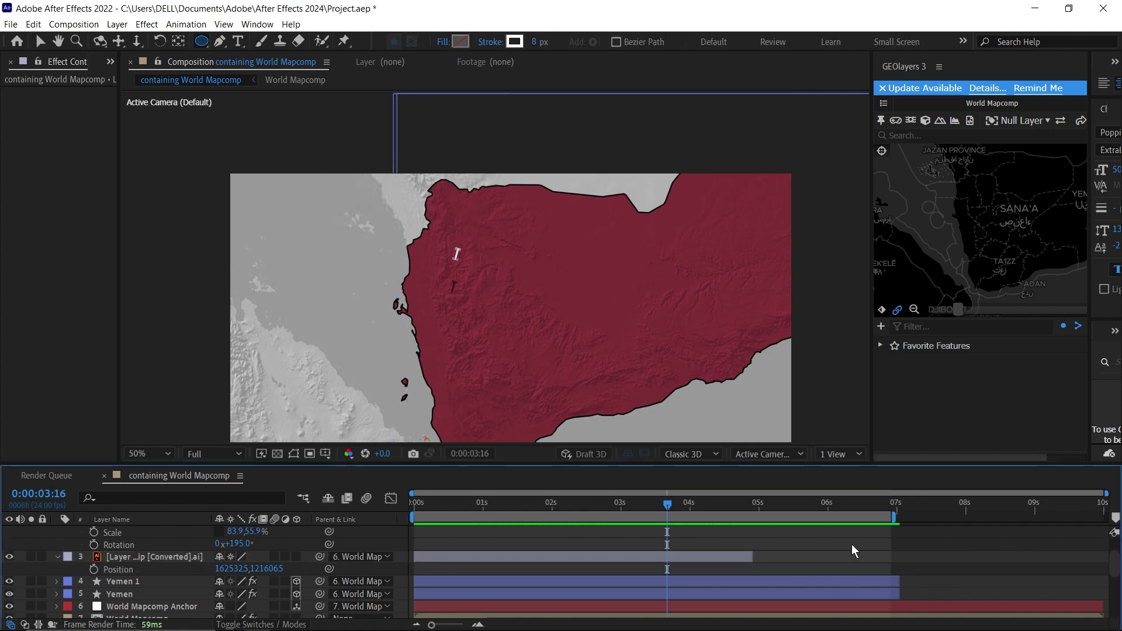
pyautogui.keyDown('alt'); pyautogui.click(461, 41); pyautogui.keyUp('alt')
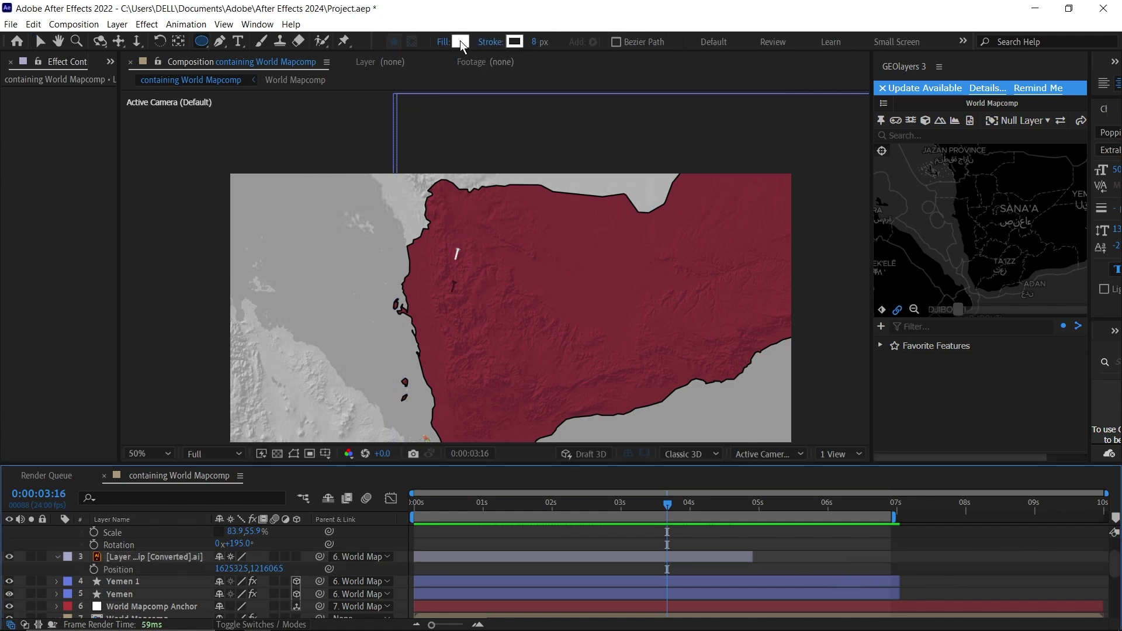
pyautogui.click(517, 41)
pyautogui.scroll(2, 496, 266)
pyautogui.moveTo(422, 204); pyautogui.dragTo(444, 226)
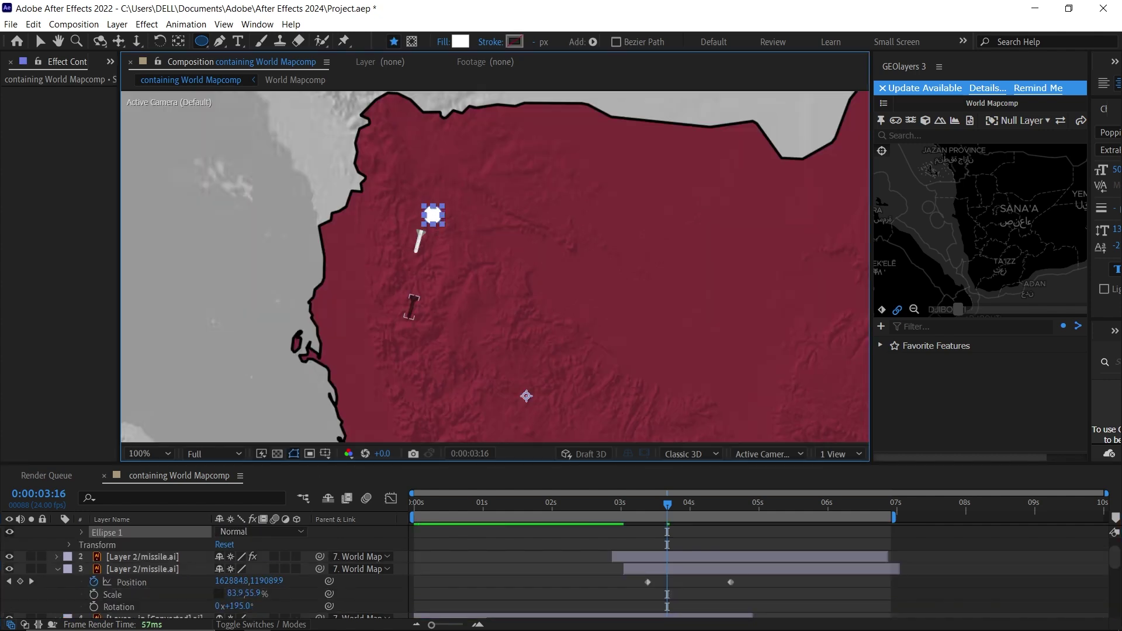
pyautogui.scroll(1, 166, 546)
# Step: Enlarge the circle and parent Shape Layer 1 to 7. World Mapcomp Anchor
pyautogui.click(160, 534)
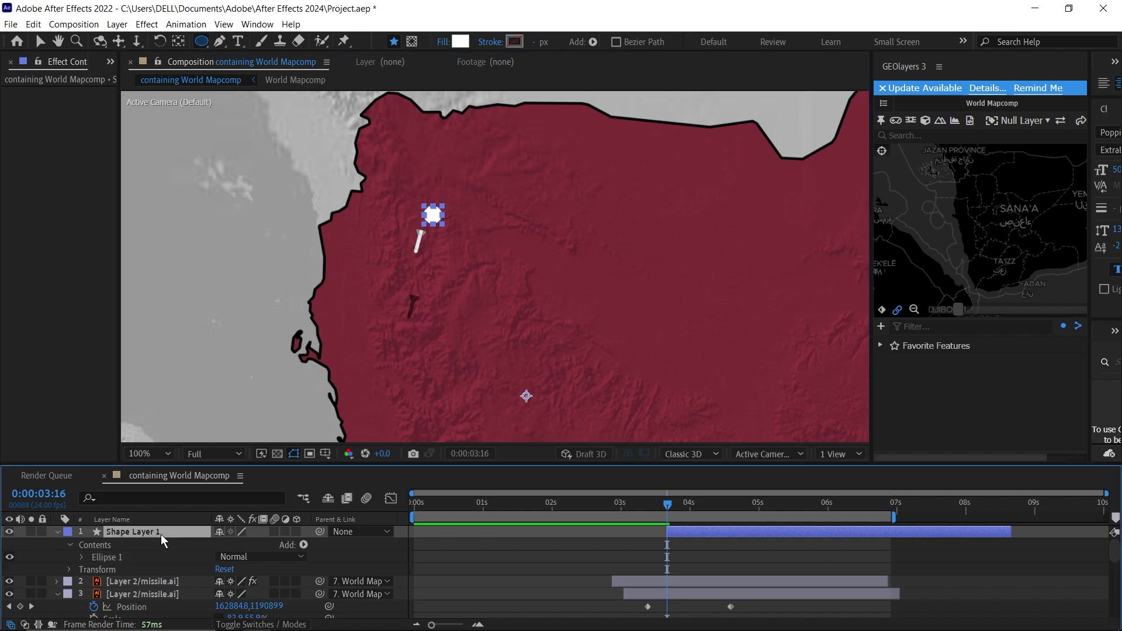
pyautogui.press('s')
pyautogui.moveTo(236, 545); pyautogui.dragTo(253, 544)
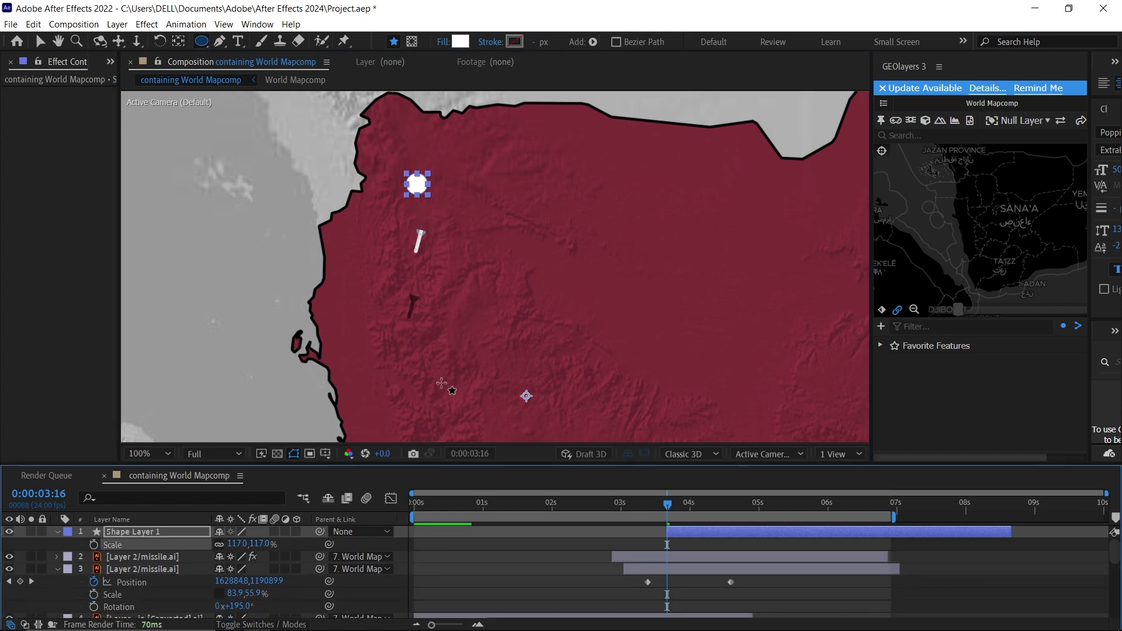
pyautogui.press('y')
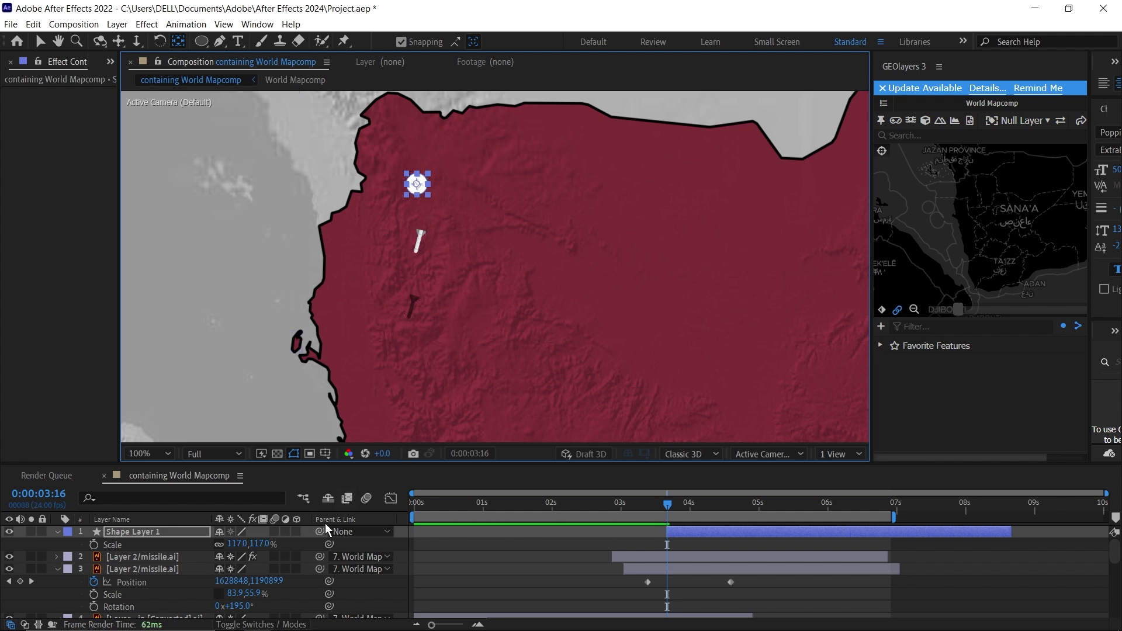
pyautogui.click(350, 531)
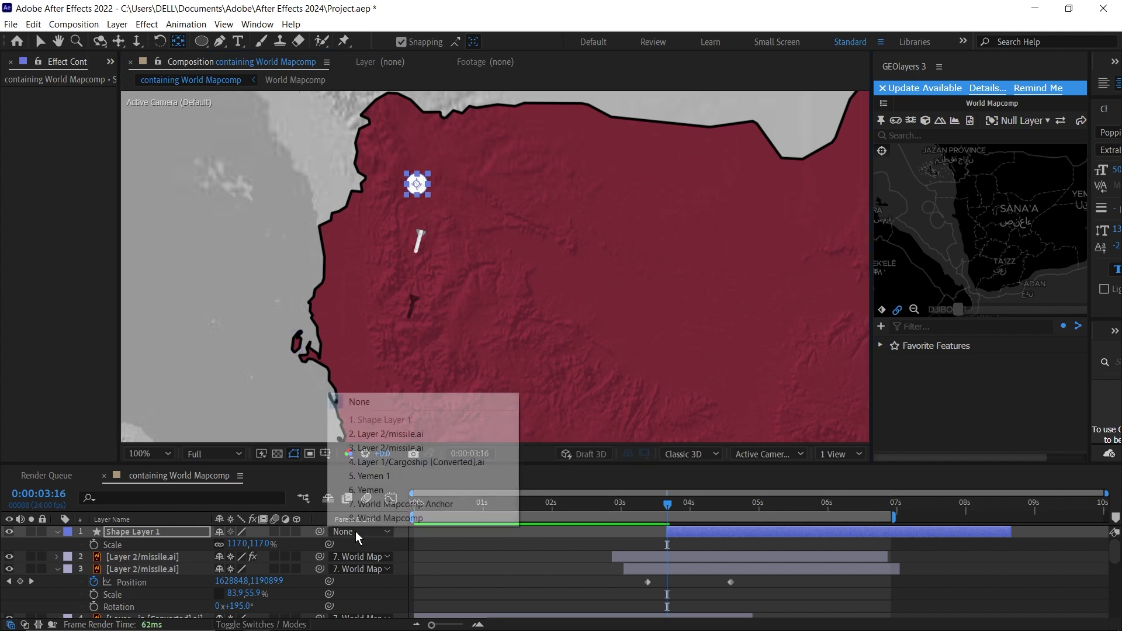
pyautogui.click(419, 508)
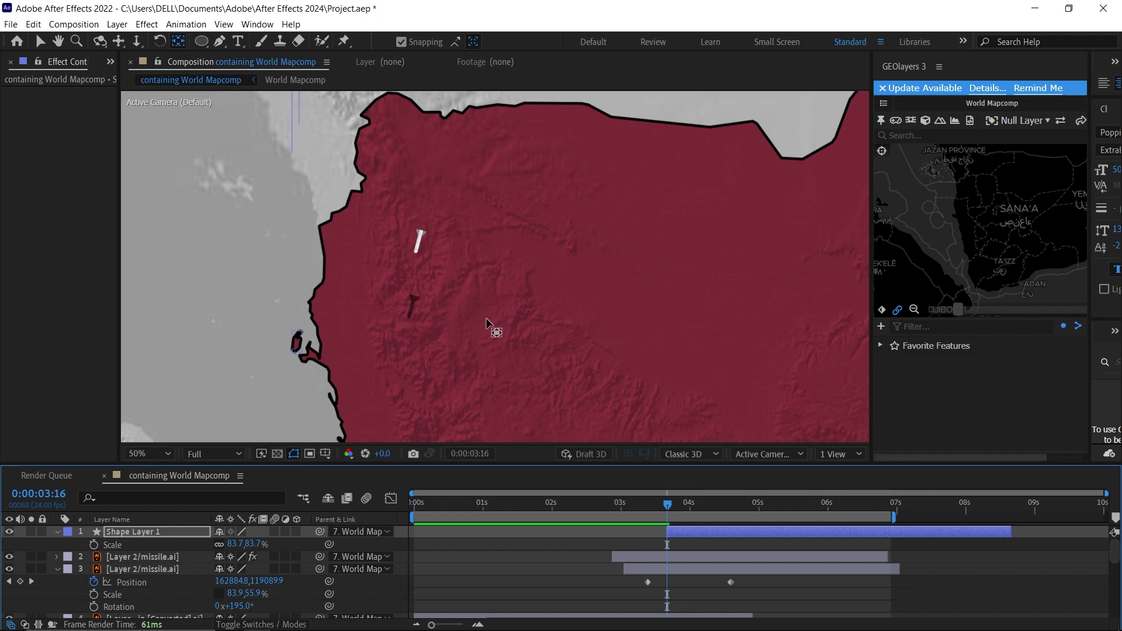
pyautogui.scroll(-2, 492, 324)
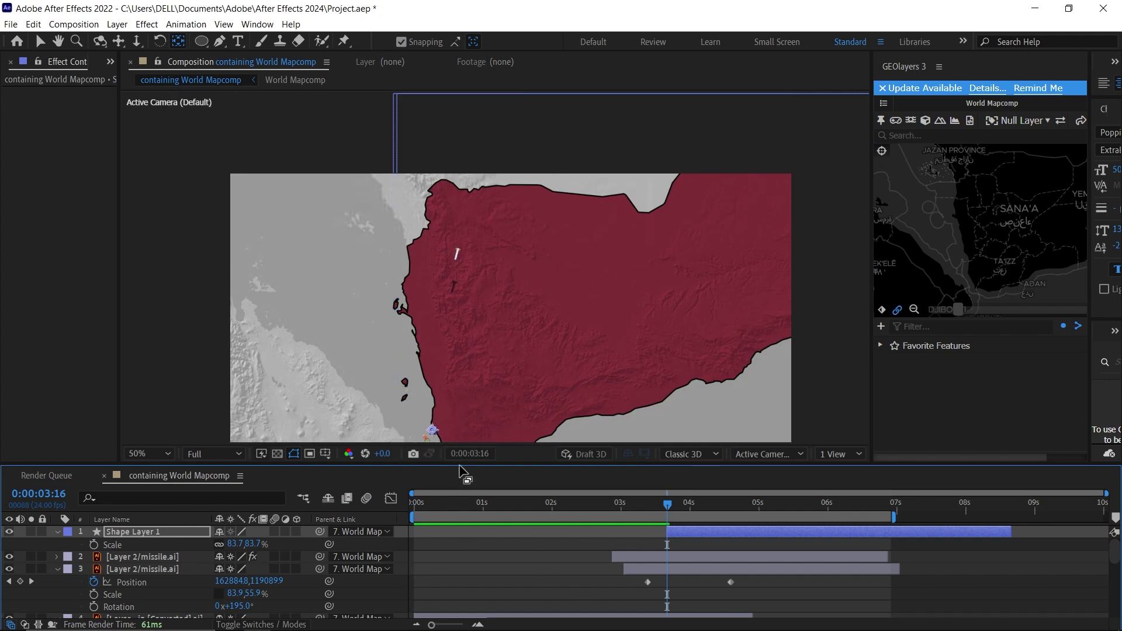
# Step: Place the white circle just ahead of the missile's nose and scale it to 339.7%
pyautogui.click(156, 531)
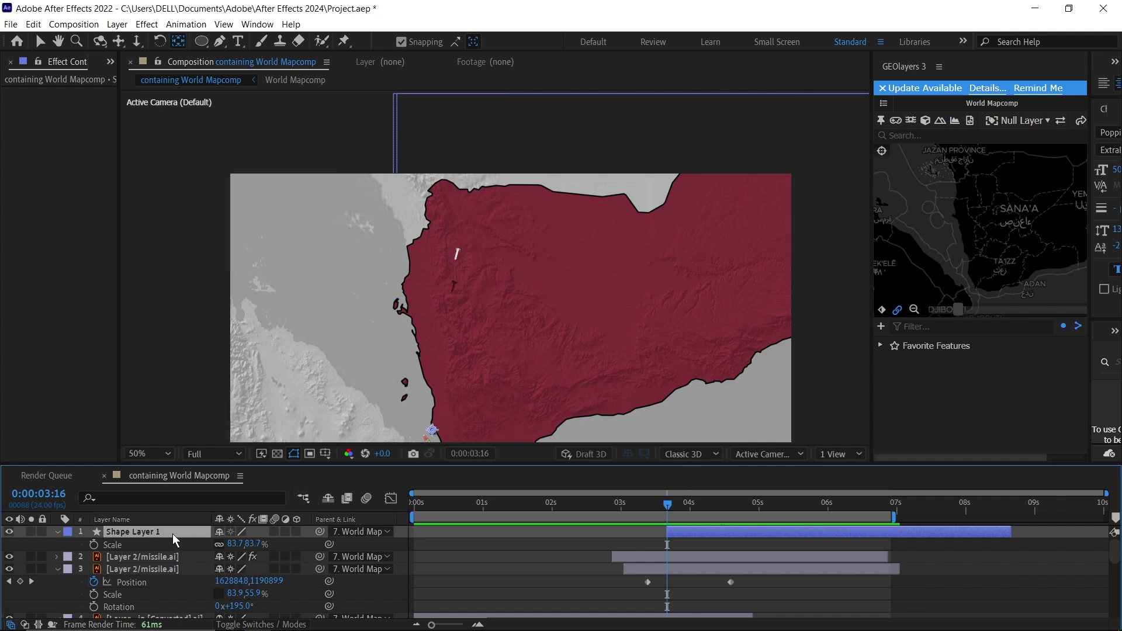
pyautogui.press('p')
pyautogui.press('.')
pyautogui.press('.')
pyautogui.press('v')
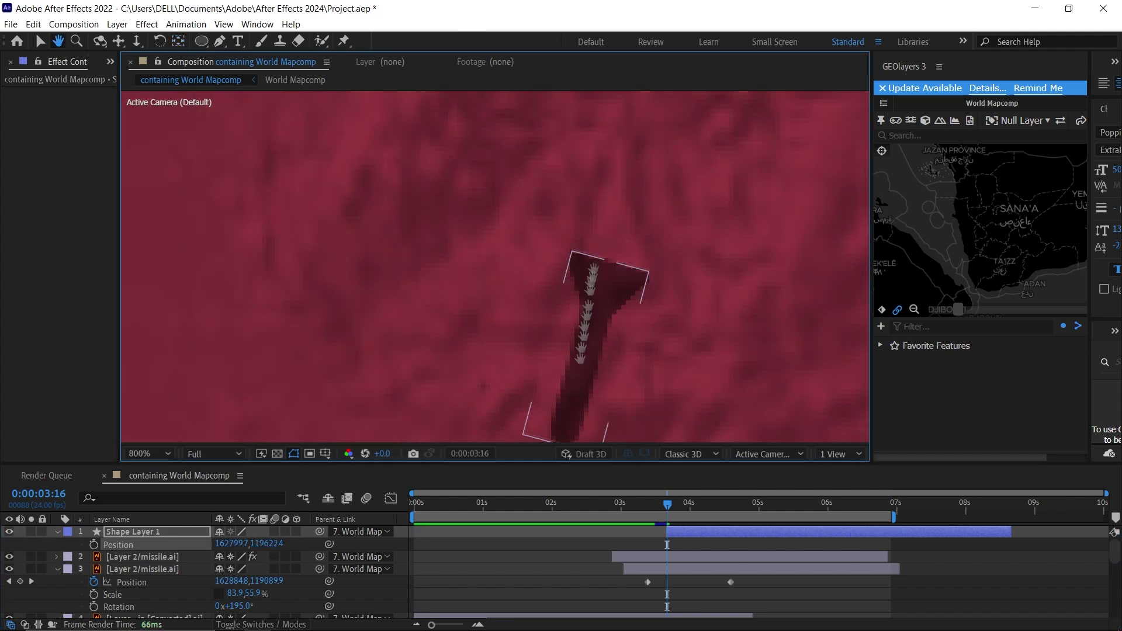
pyautogui.moveTo(260, 544); pyautogui.dragTo(195, 531)
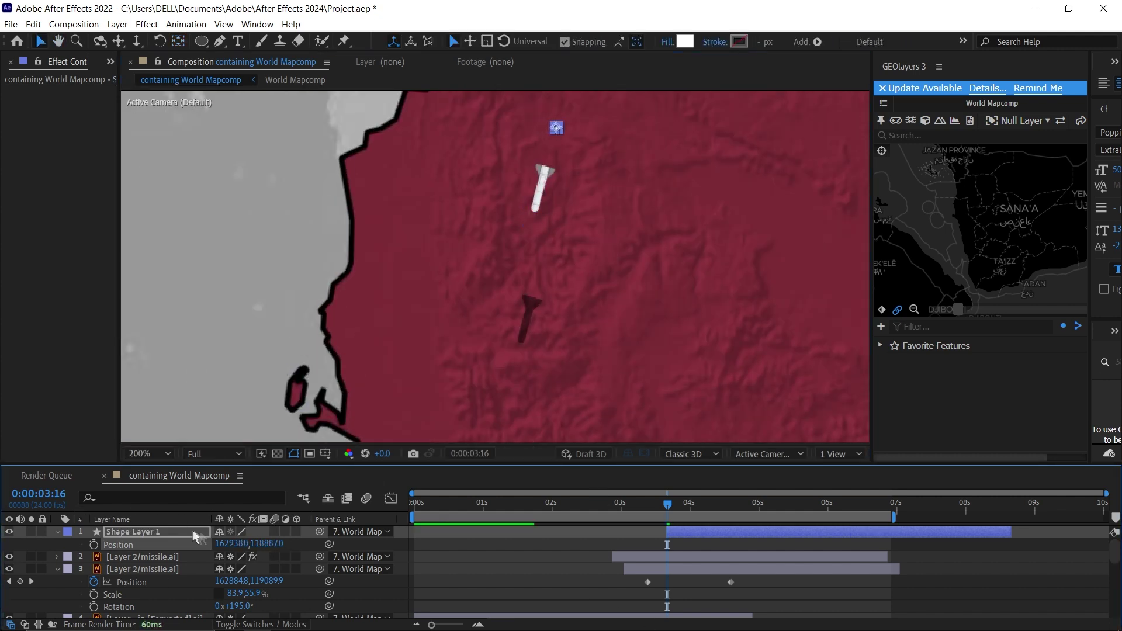
pyautogui.press('s')
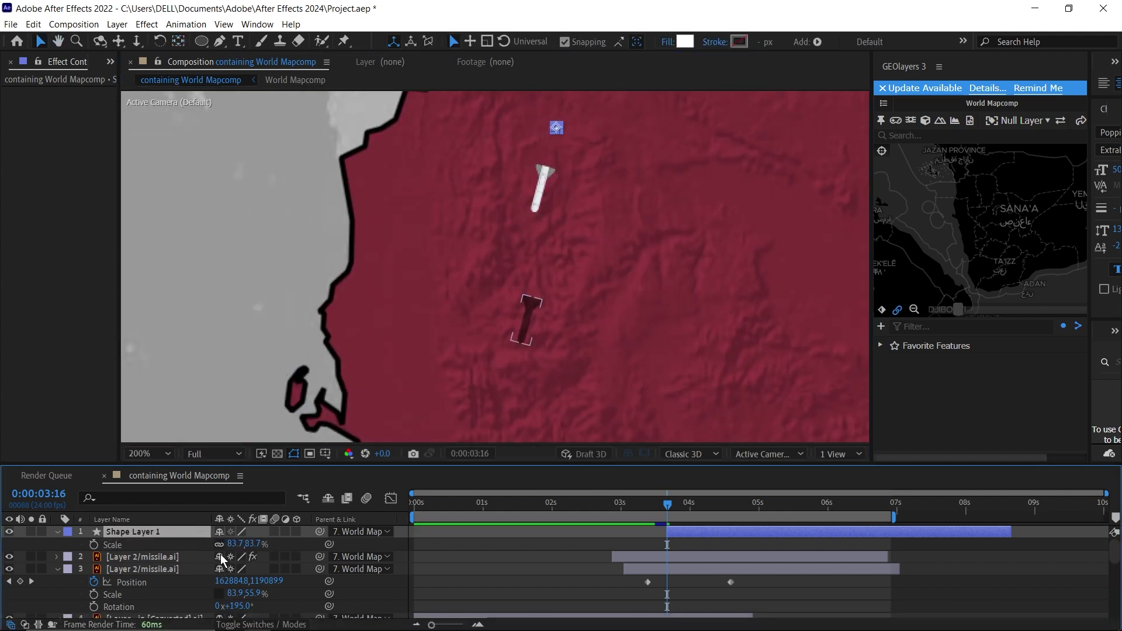
pyautogui.moveTo(233, 549); pyautogui.dragTo(367, 560)
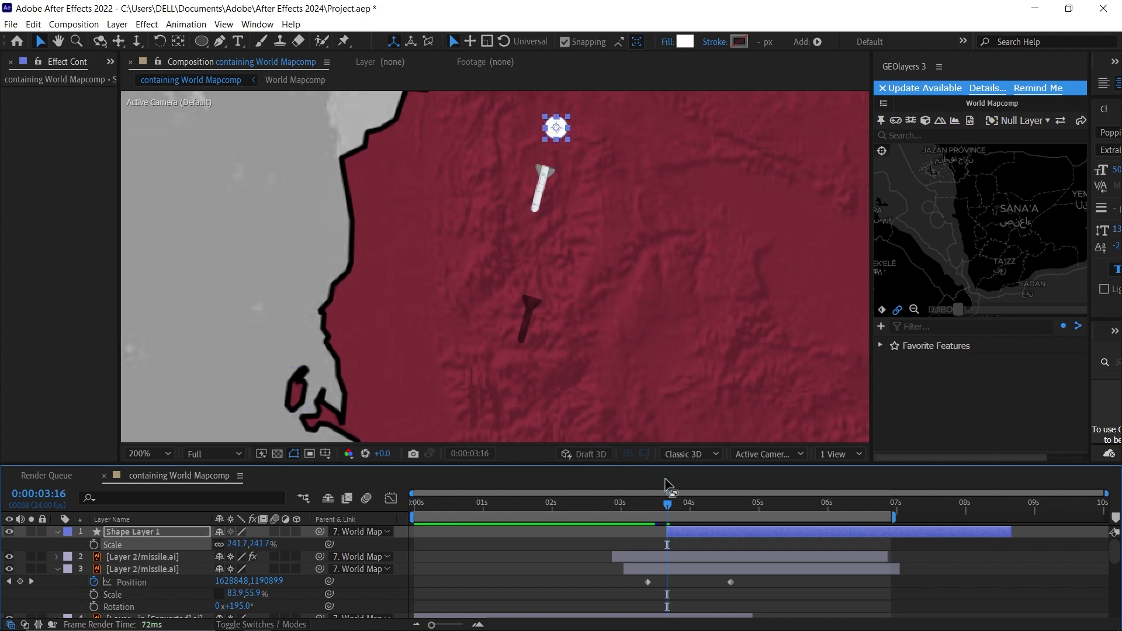
pyautogui.moveTo(252, 544); pyautogui.dragTo(296, 533)
pyautogui.click(915, 601)
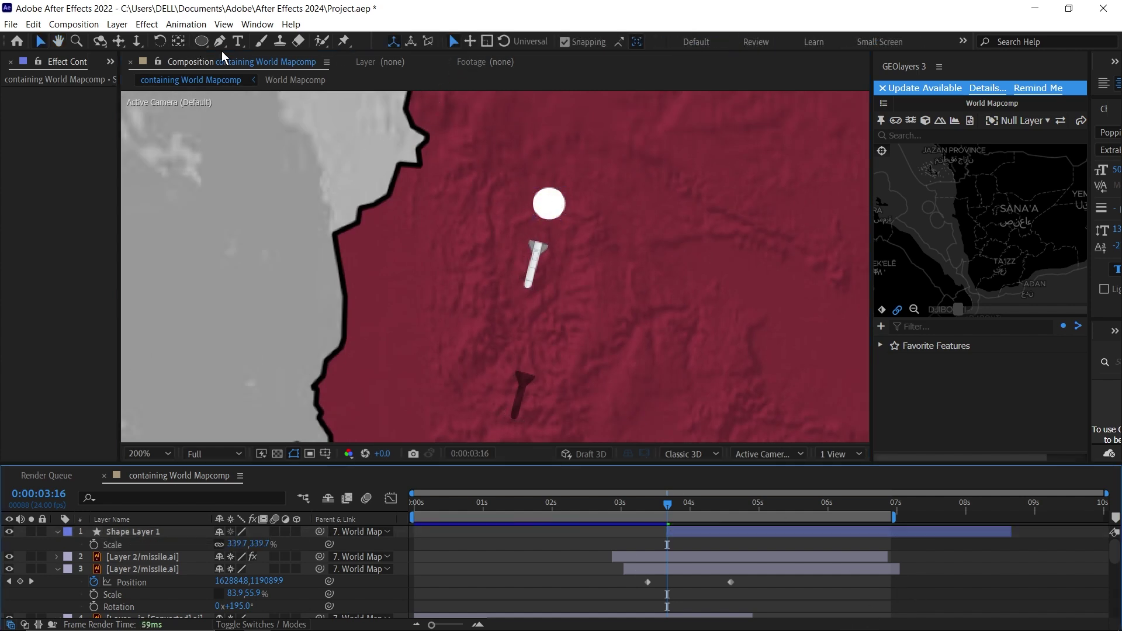
# Step: Draw an elliptical Mask 1 over the circle using Tool Creates Mask
pyautogui.press('q')
pyautogui.click(696, 531)
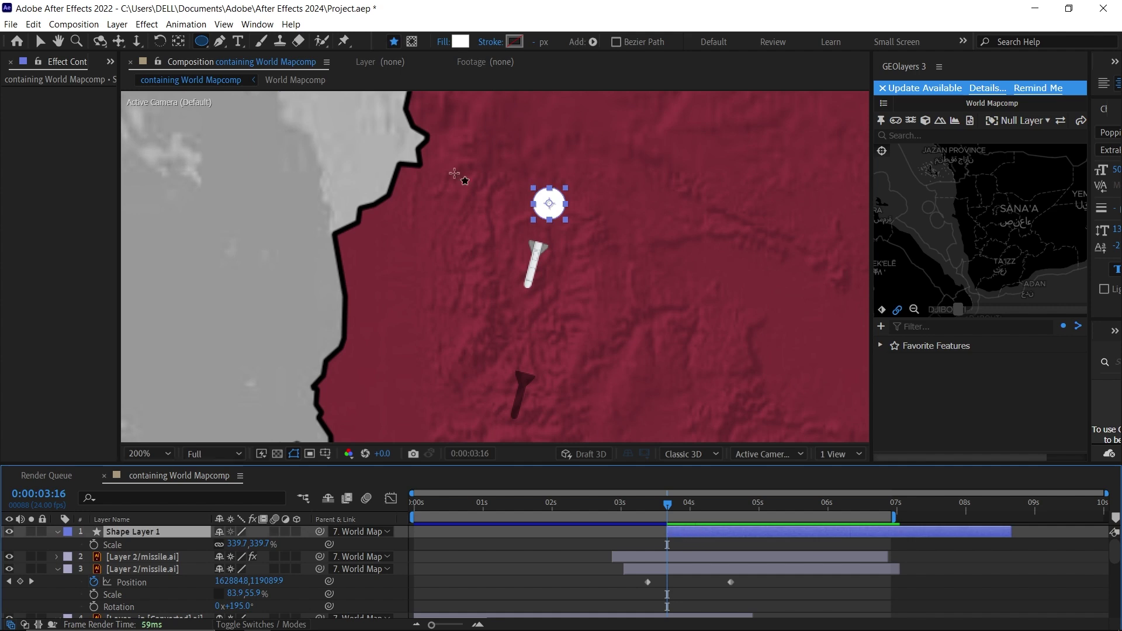
pyautogui.click(413, 40)
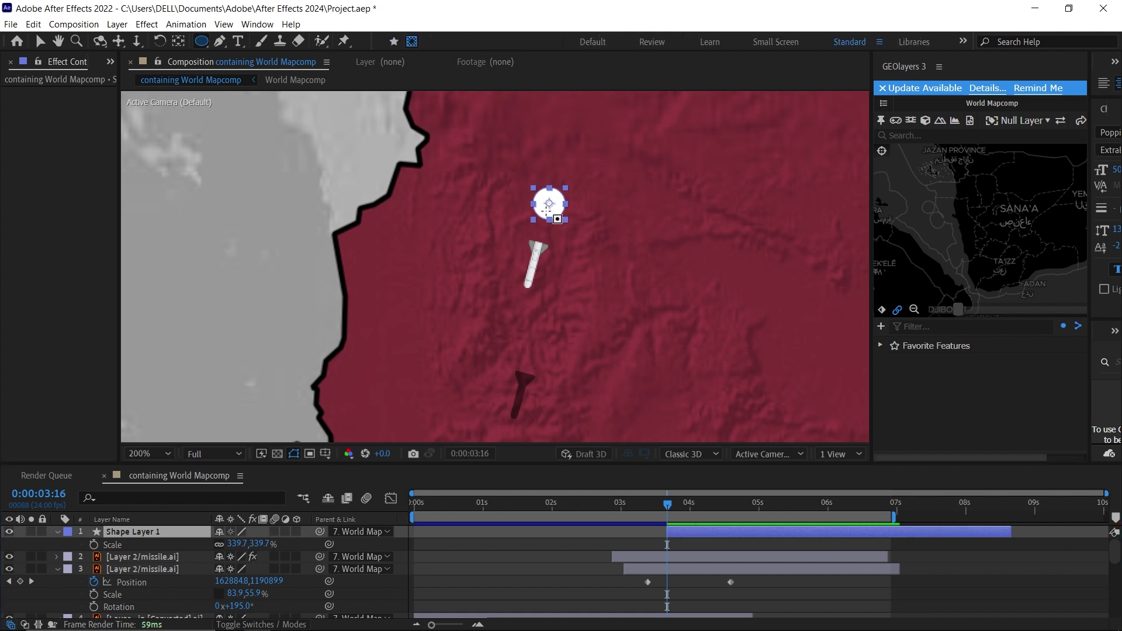
pyautogui.press('.')
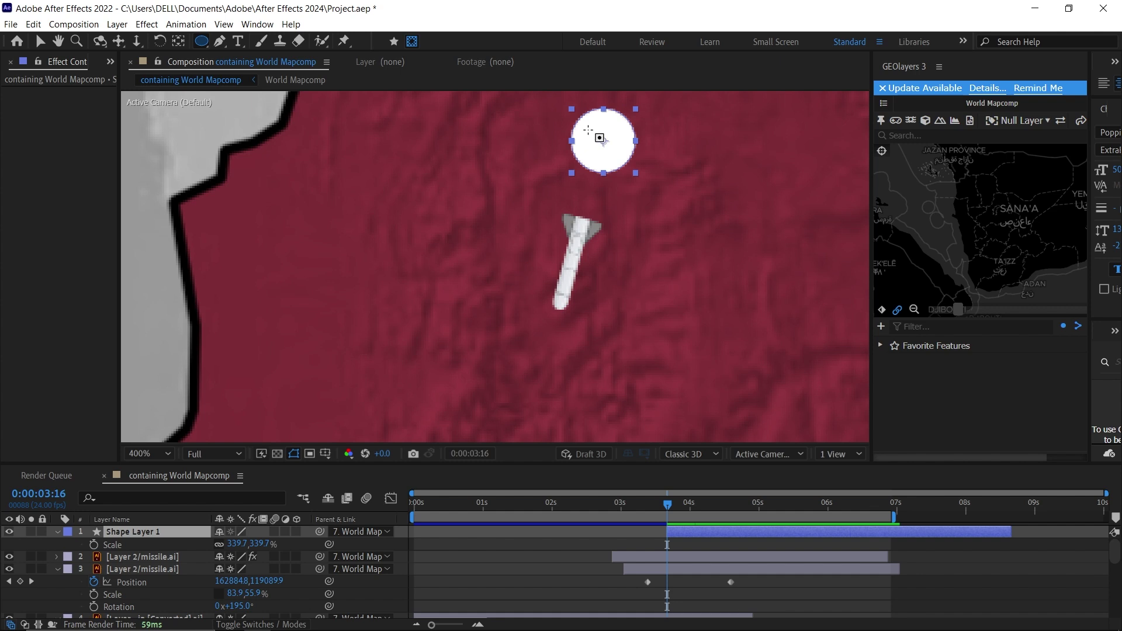
pyautogui.moveTo(588, 128); pyautogui.dragTo(628, 165)
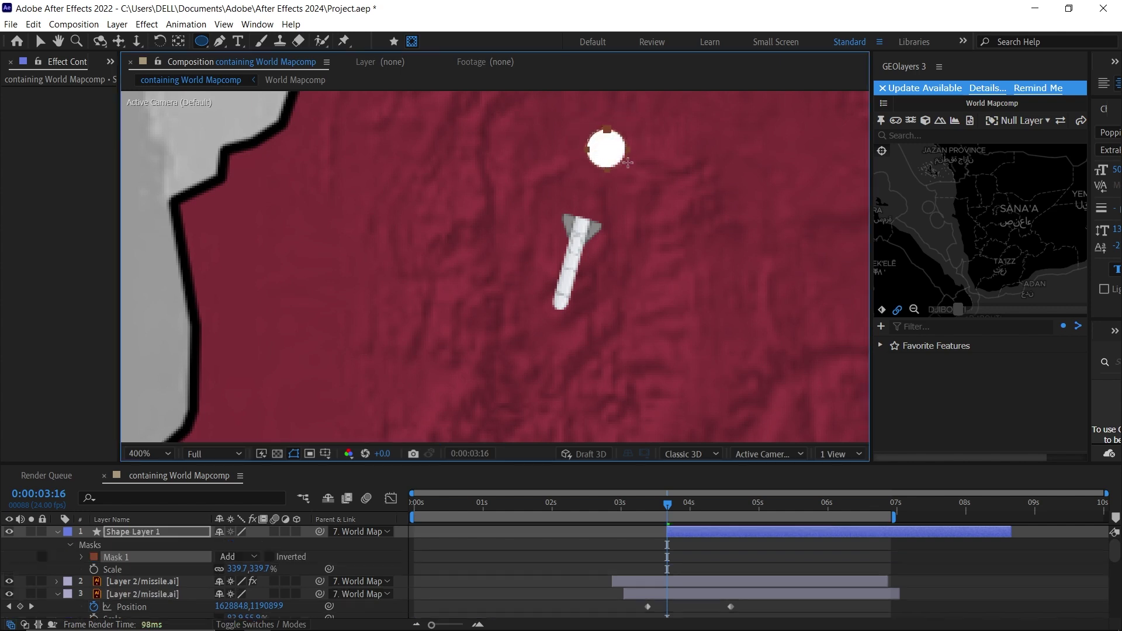
# Step: Keyframe Mask 1's feather from 6 px at 0:00:03:16 to 59 px at 0:00:04:09
pyautogui.click(81, 557)
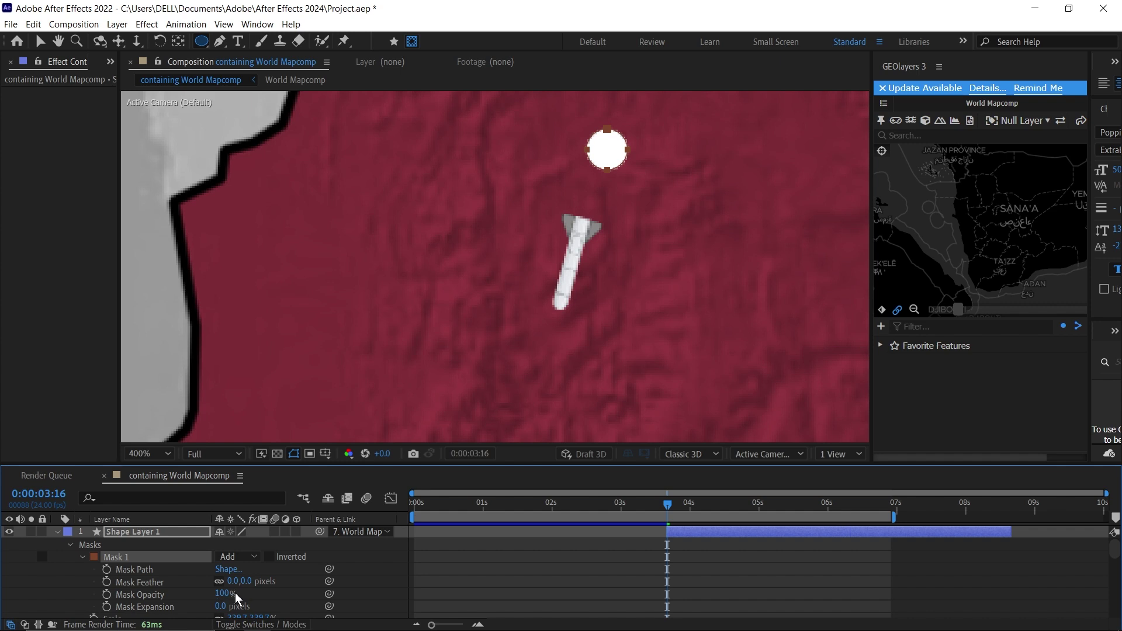
pyautogui.moveTo(234, 582); pyautogui.dragTo(241, 585)
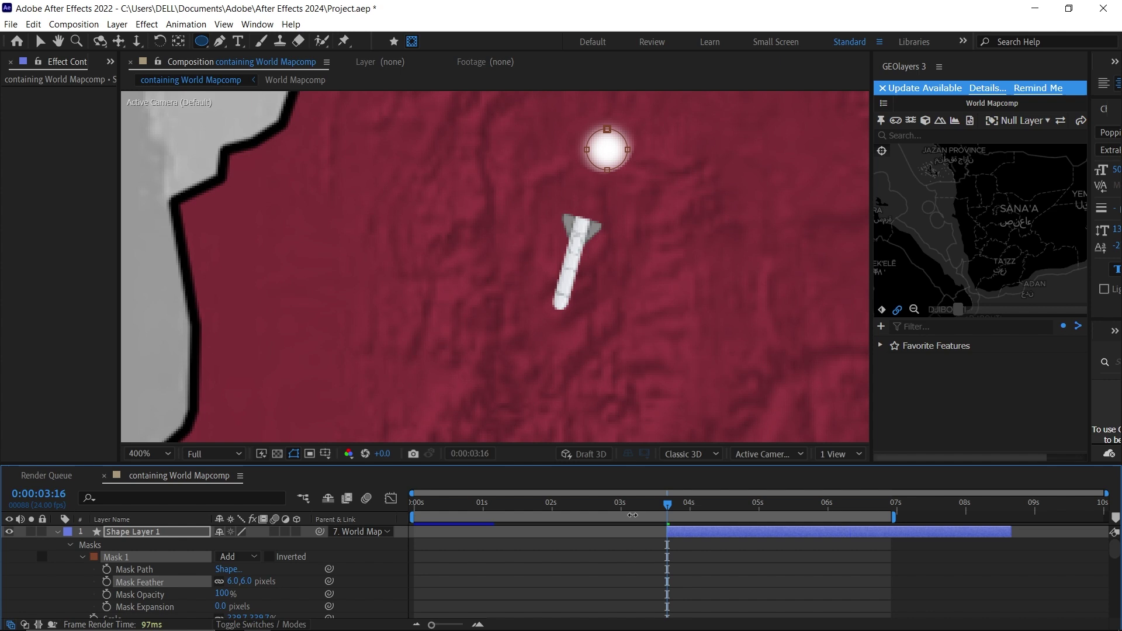
pyautogui.click(106, 582)
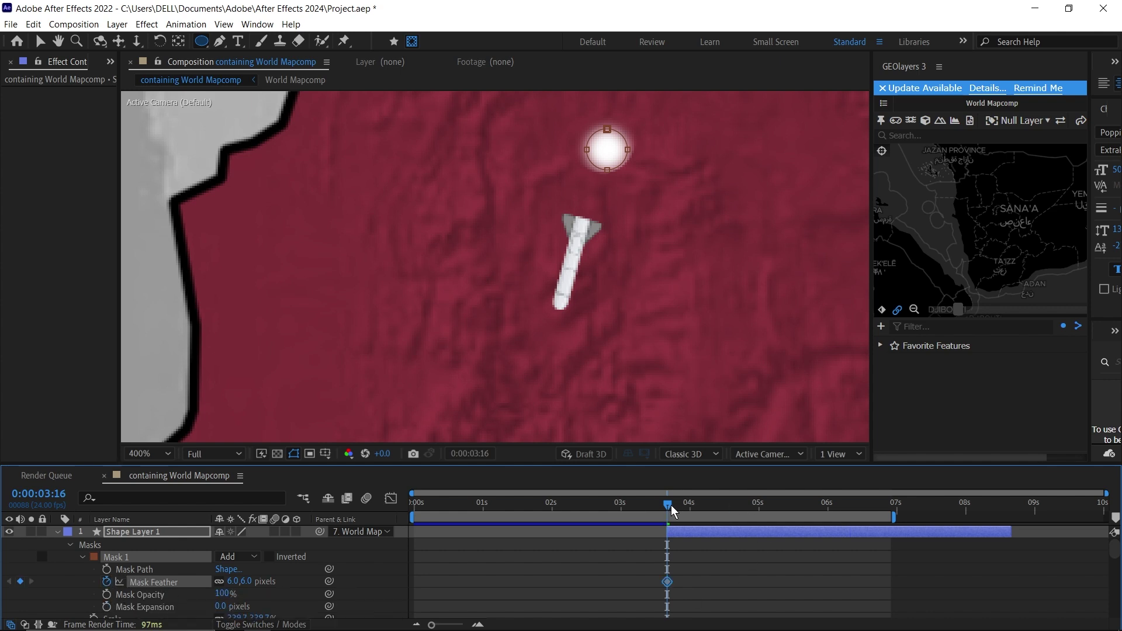
pyautogui.moveTo(671, 512); pyautogui.dragTo(696, 510)
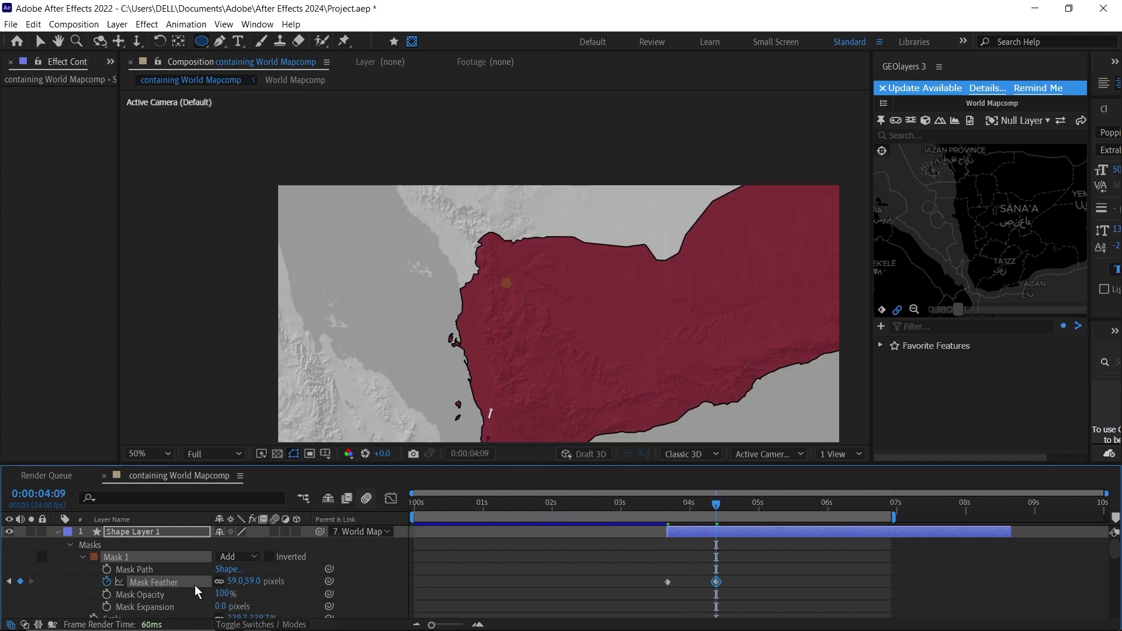
pyautogui.scroll(2, 496, 283)
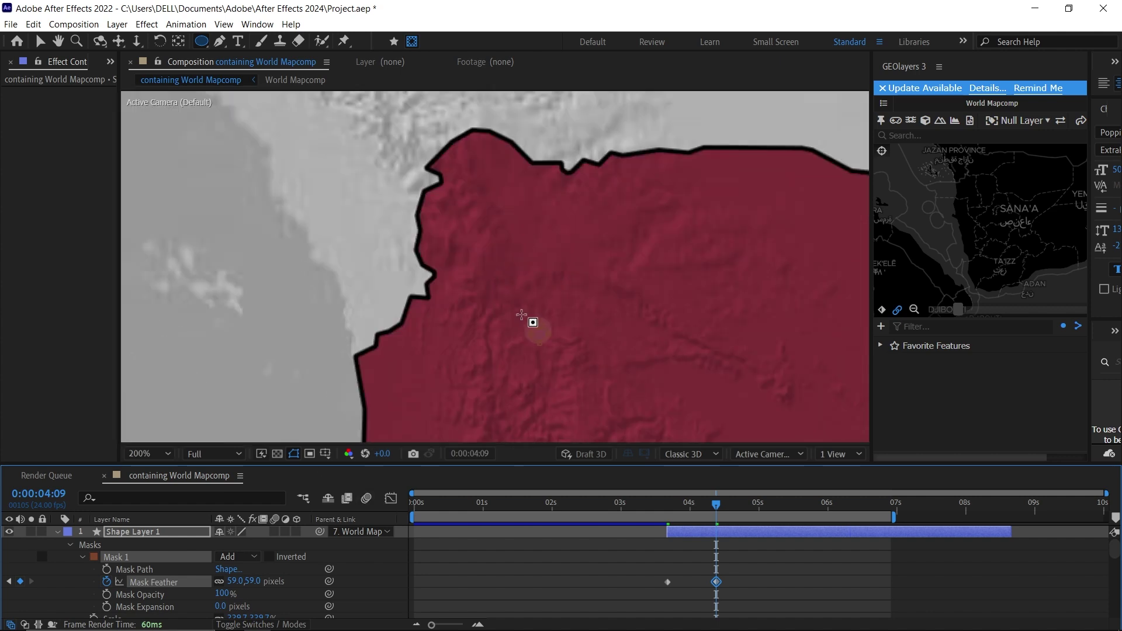
pyautogui.scroll(-2, 652, 431)
pyautogui.click(695, 504)
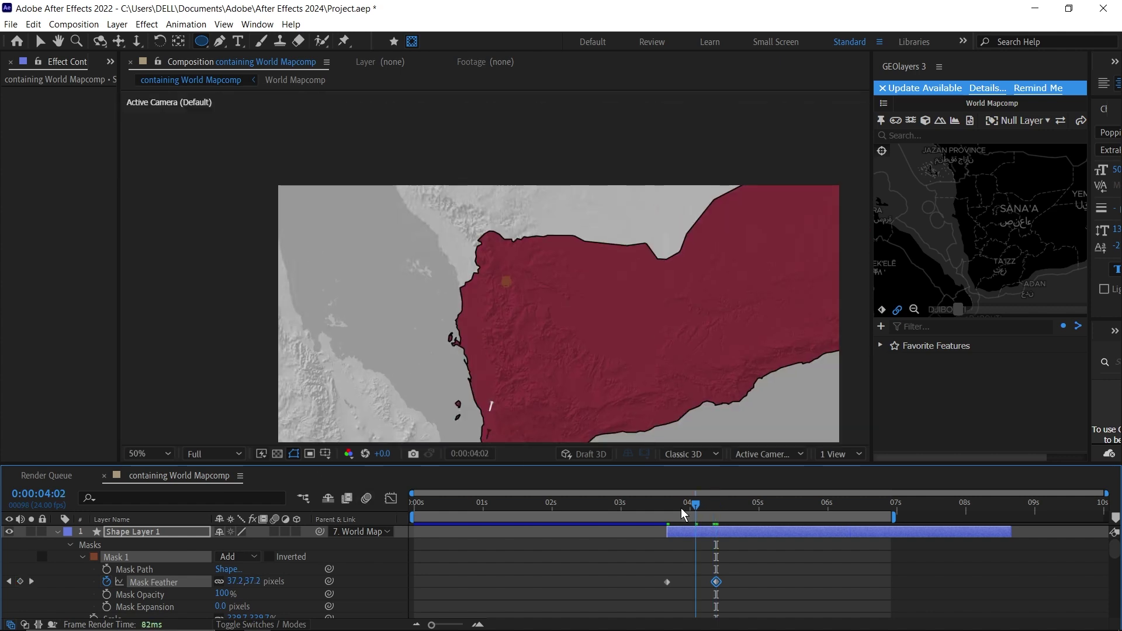
pyautogui.moveTo(683, 510); pyautogui.dragTo(671, 514)
# Step: Duplicate the smoke puff as Shape Layer 2 and move it down behind the missile
pyautogui.click(702, 538)
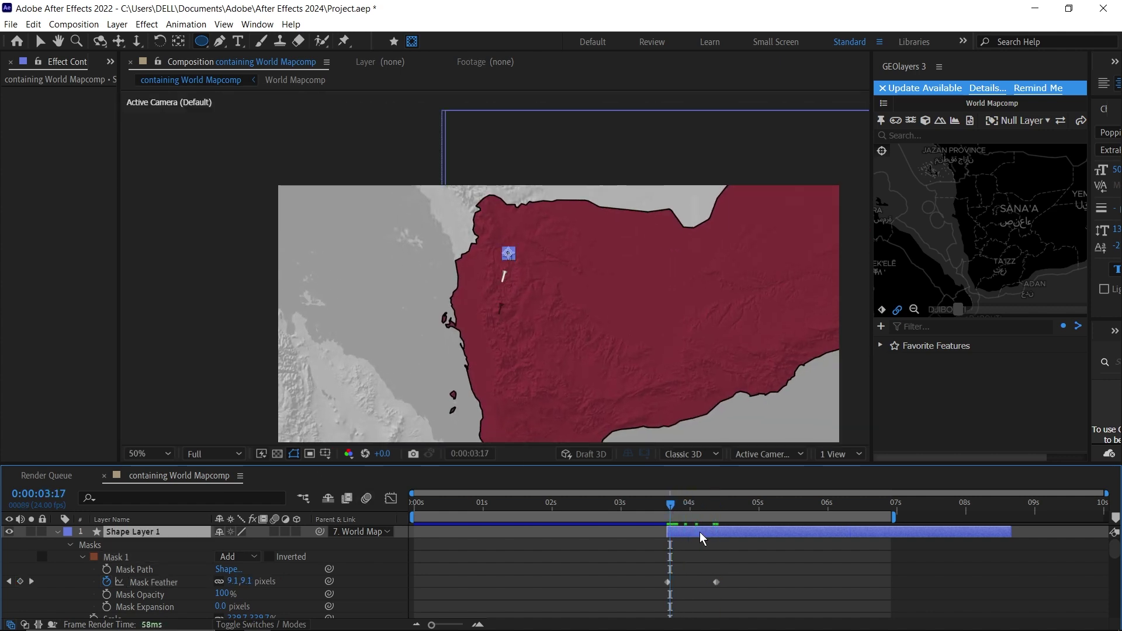
pyautogui.hotkey('ctrl', 'd')
pyautogui.scroll(2, 498, 238)
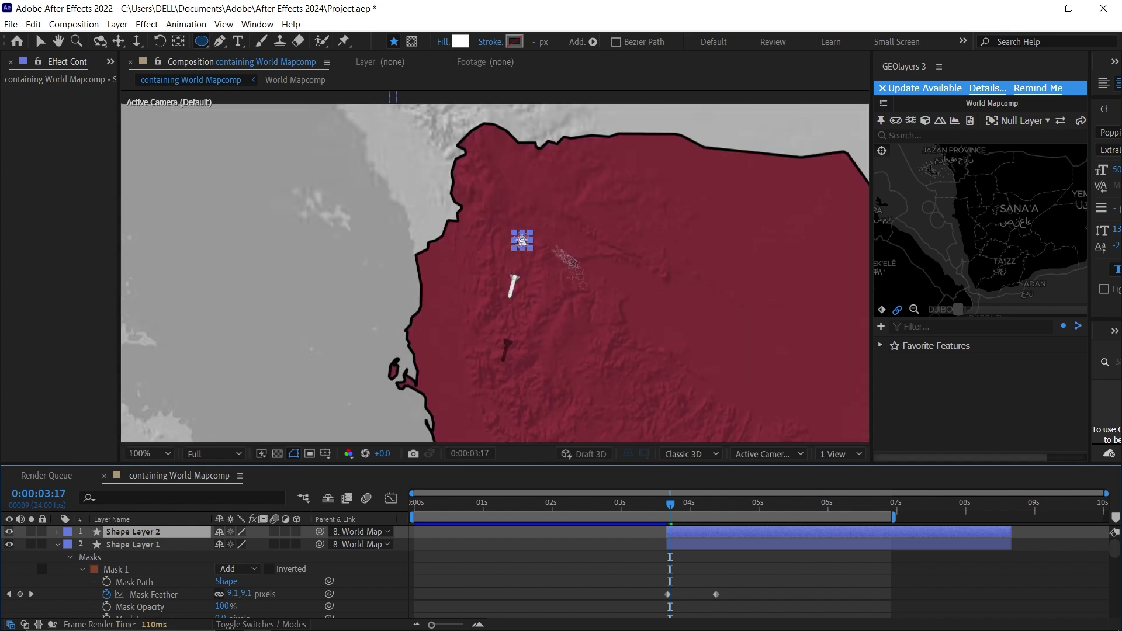
pyautogui.press('p')
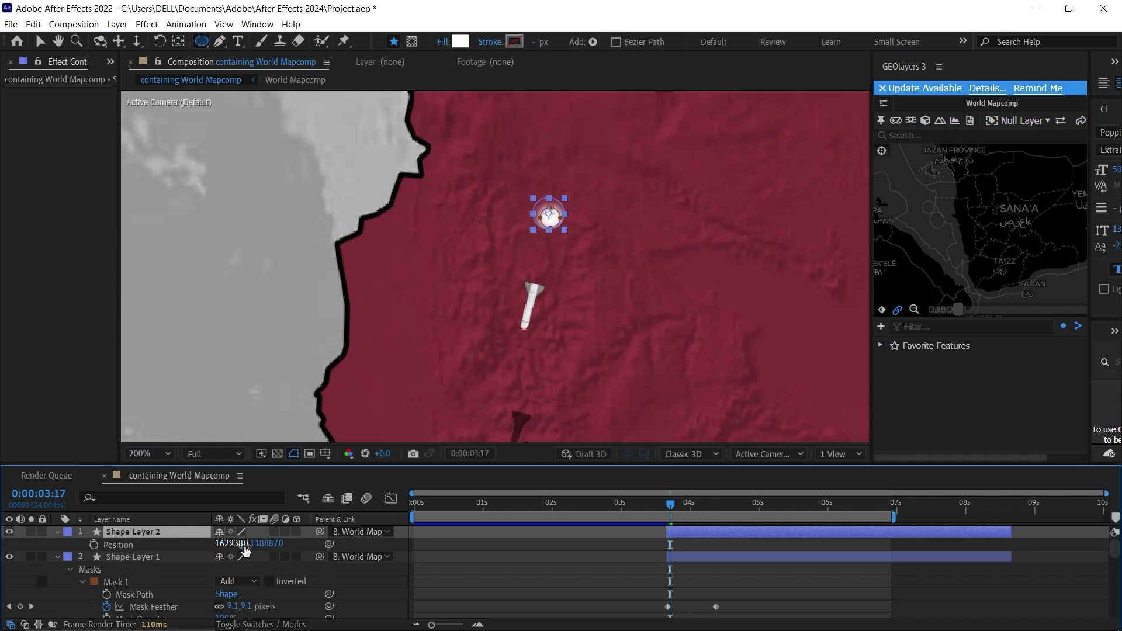
pyautogui.moveTo(273, 548); pyautogui.dragTo(291, 548)
pyautogui.moveTo(213, 548); pyautogui.dragTo(216, 548)
pyautogui.click(680, 504)
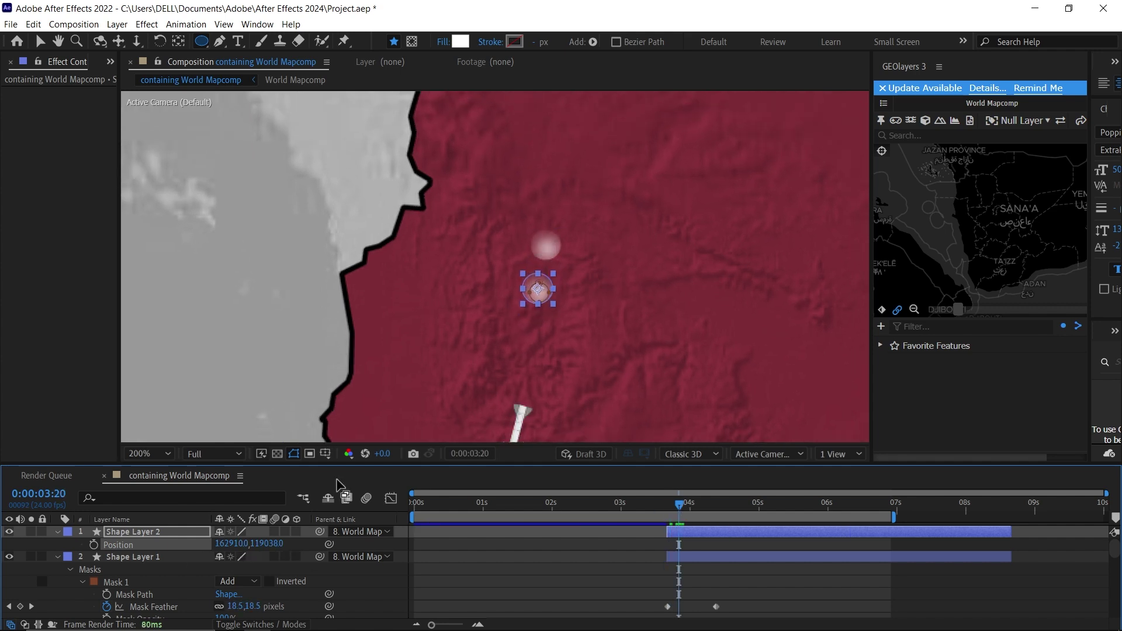
pyautogui.moveTo(537, 288); pyautogui.dragTo(537, 312)
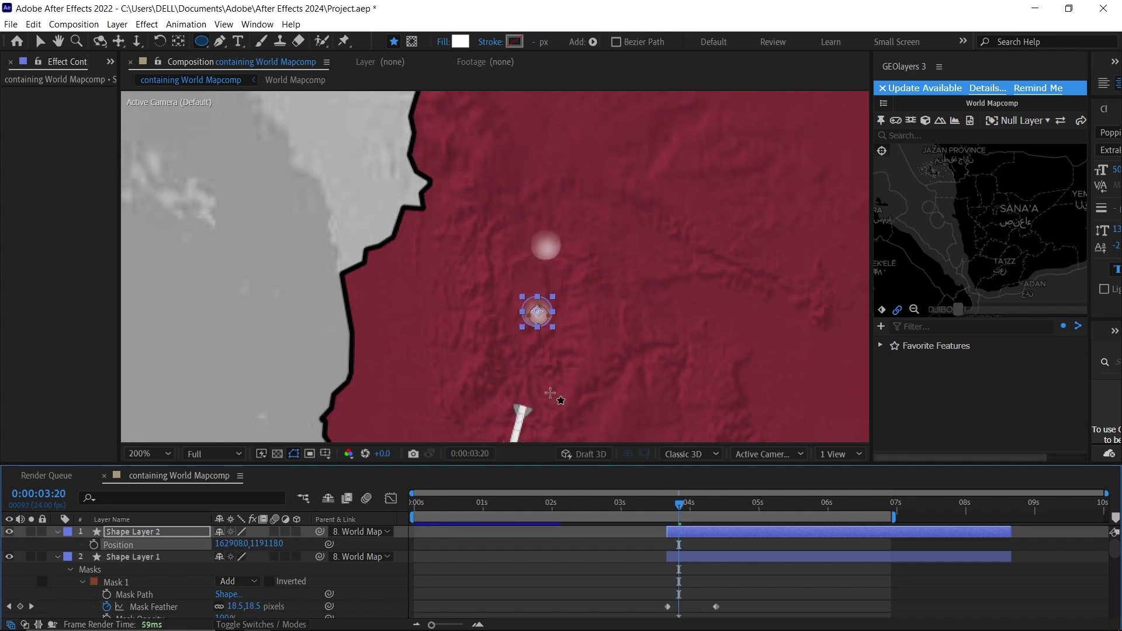
pyautogui.press(',')
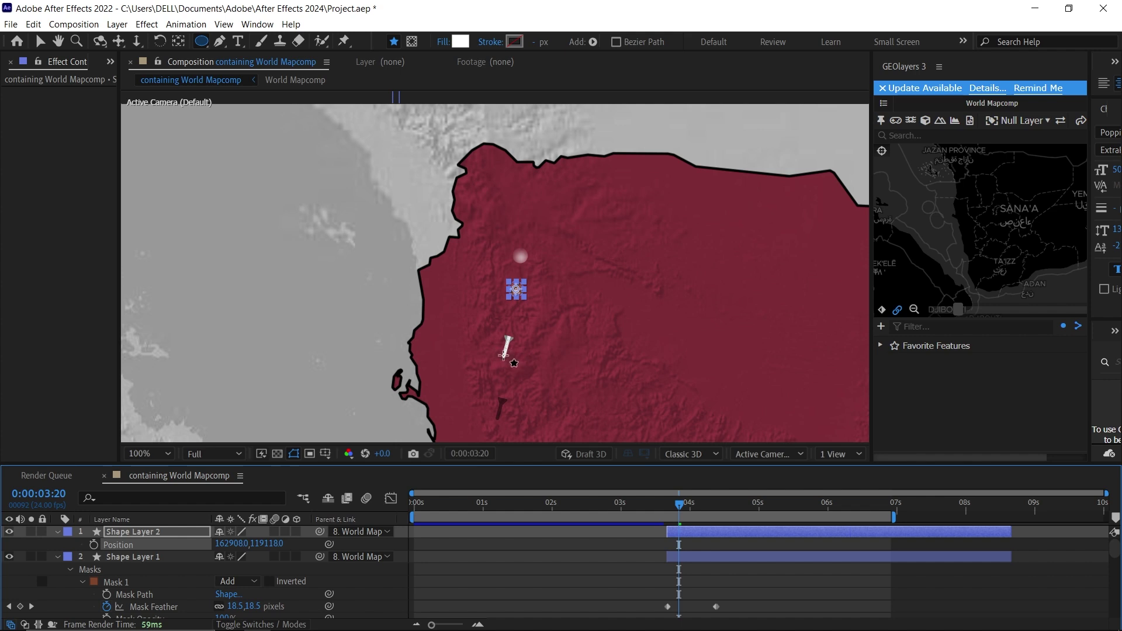
pyautogui.scroll(-5, 170, 578)
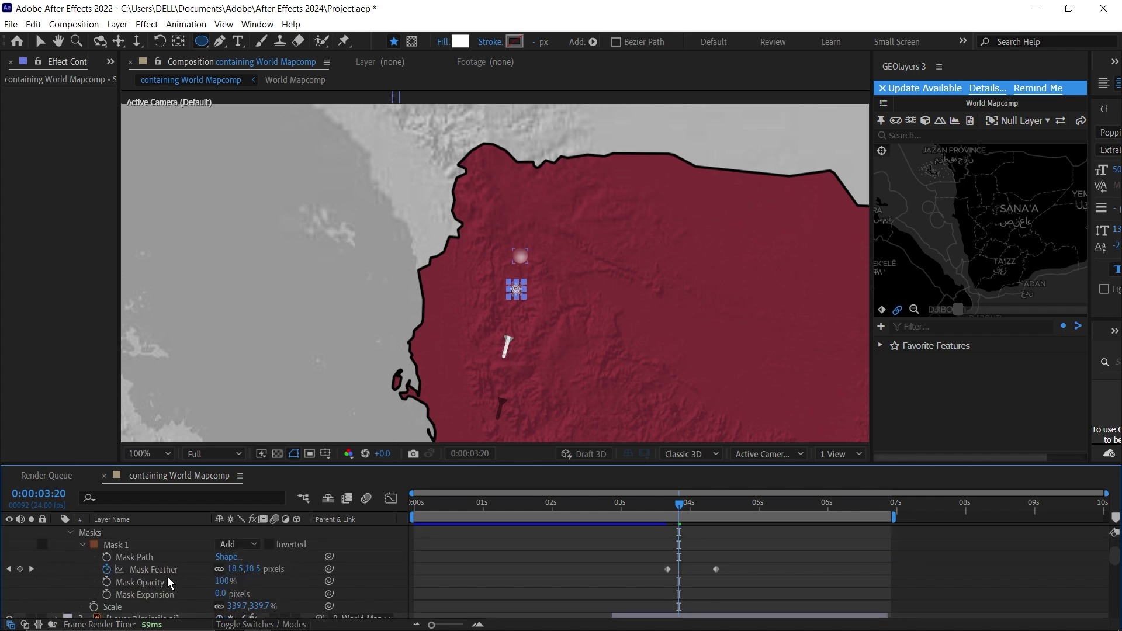
# Step: Slide Shape Layer 2's bar right so it begins a few frames after Shape Layer 1
pyautogui.click(158, 561)
pyautogui.press('r')
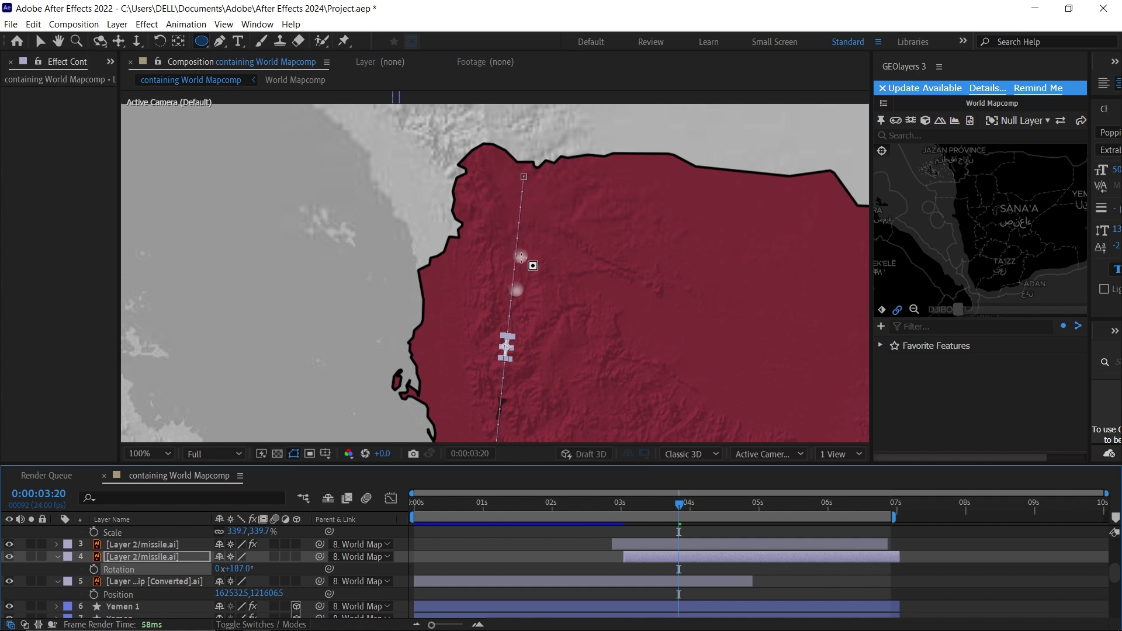
pyautogui.scroll(2, 679, 537)
pyautogui.click(679, 556)
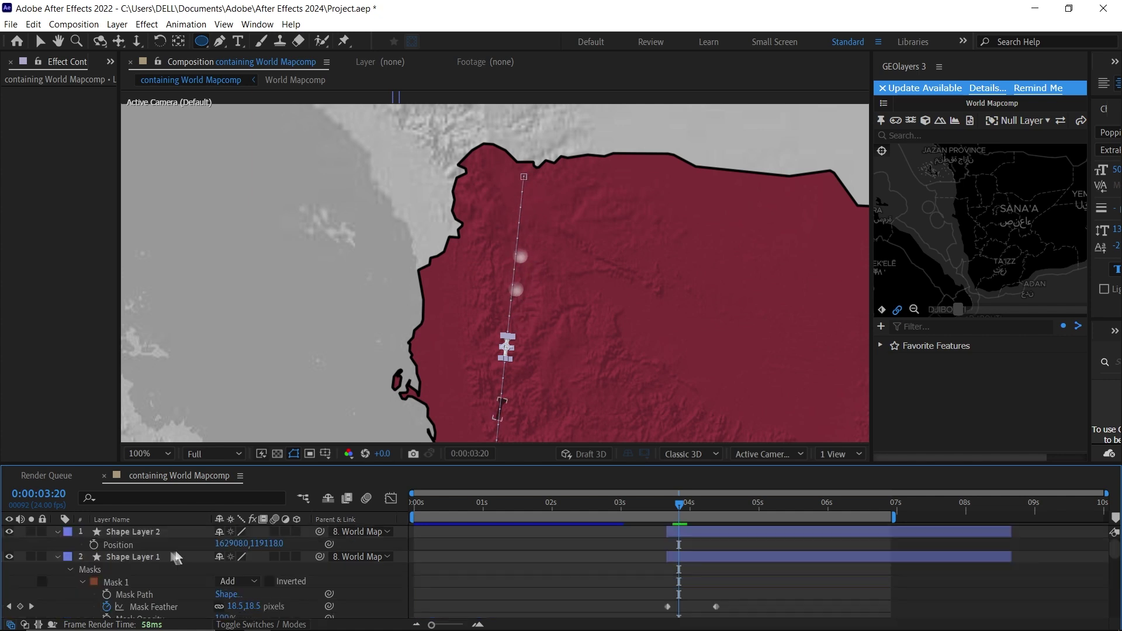
pyautogui.press('p')
pyautogui.click(676, 504)
pyautogui.moveTo(675, 504); pyautogui.dragTo(691, 532)
pyautogui.scroll(-1, 690, 556)
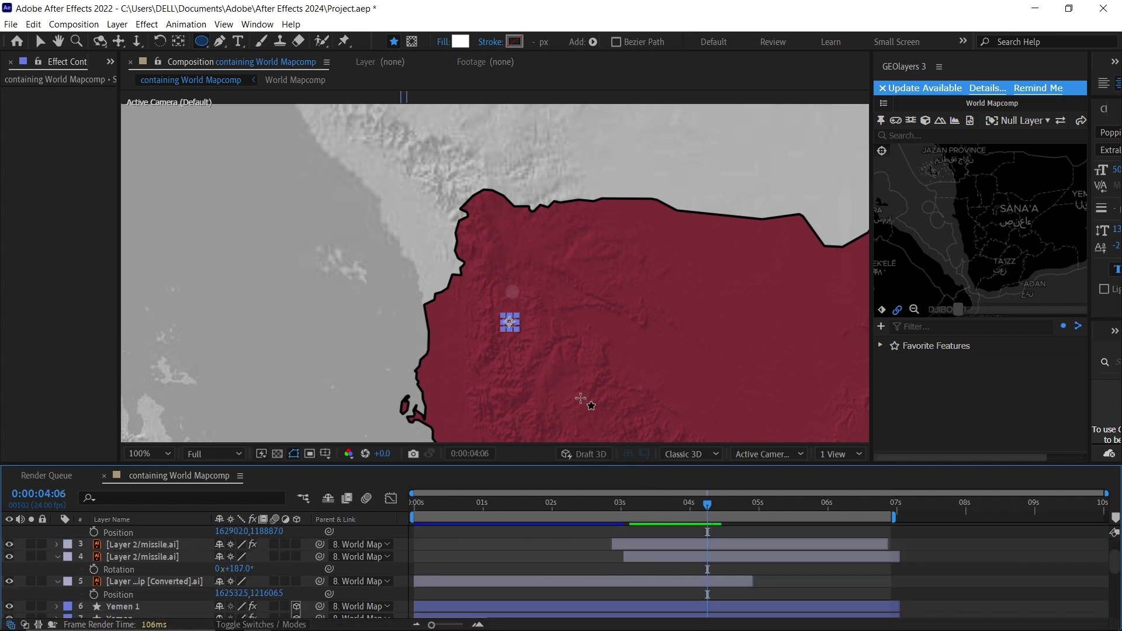
# Step: Preview the missile flight from around 2:21 on the zoomed-out map
pyautogui.press(',')
pyautogui.press(',')
pyautogui.click(612, 504)
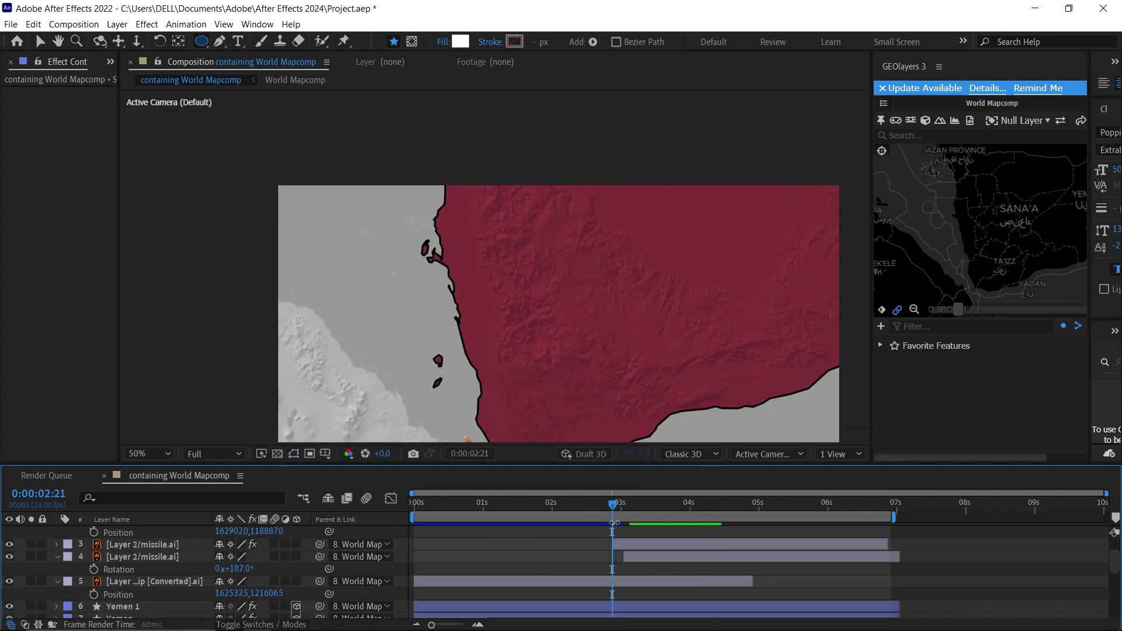
pyautogui.press('space')
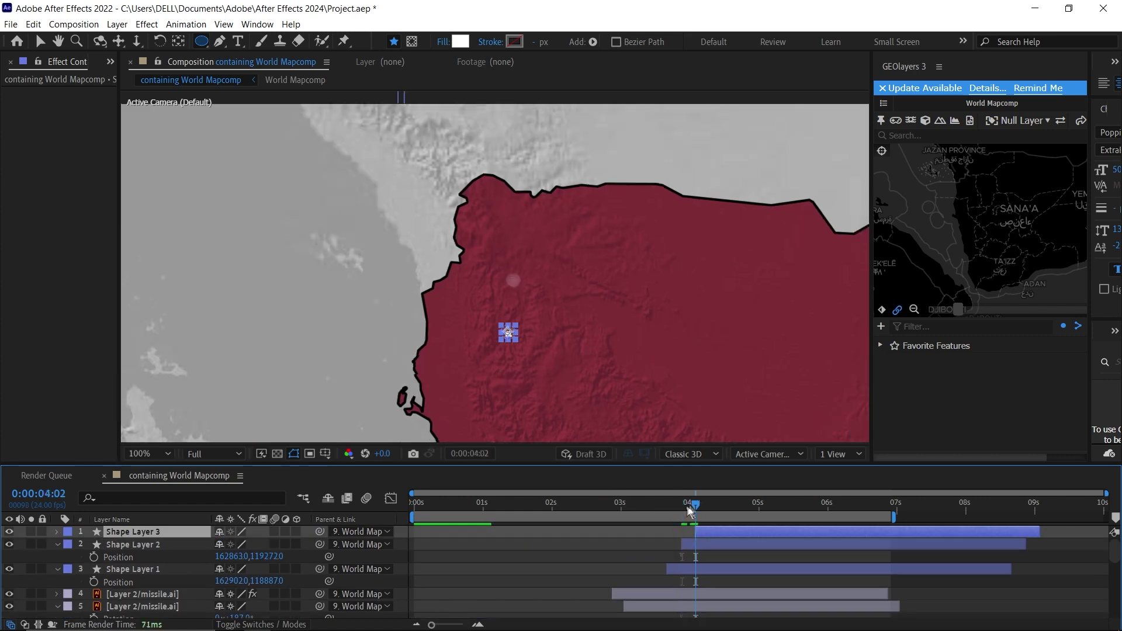
pyautogui.scroll(1, 201, 546)
pyautogui.press('.')
# Step: Duplicate the latest smoke puff into Shape Layers 3–7 and preview the trail from the start
pyautogui.click(250, 530)
pyautogui.hotkey('ctrl', 'd')
pyautogui.hotkey('ctrl', 'd')
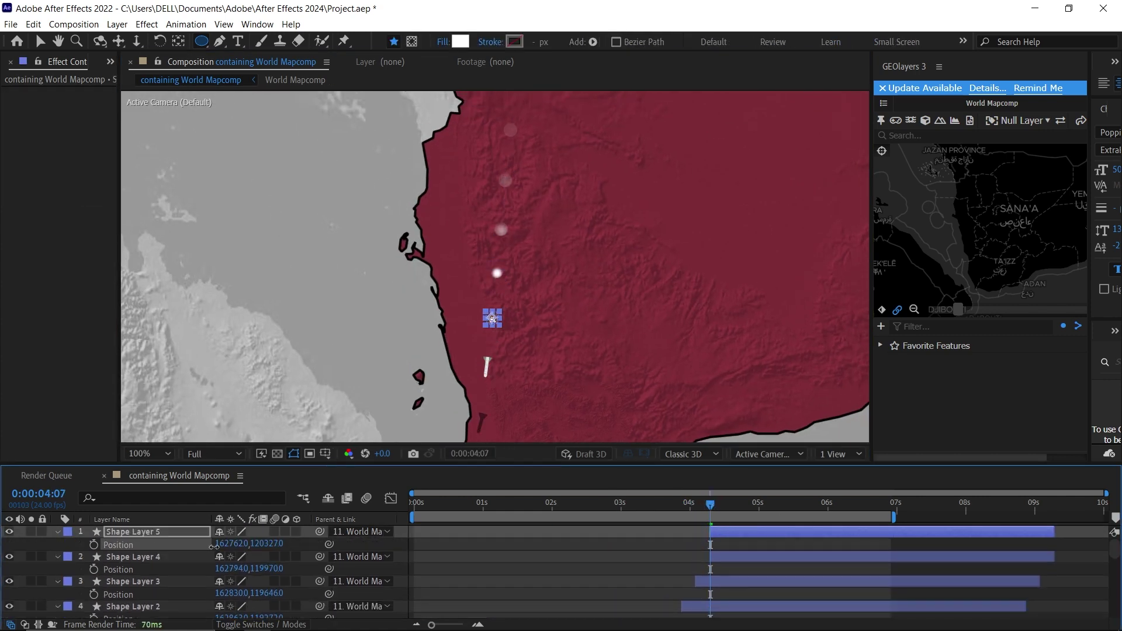
pyautogui.hotkey('ctrl', 'd')
pyautogui.hotkey('ctrl', 'd')
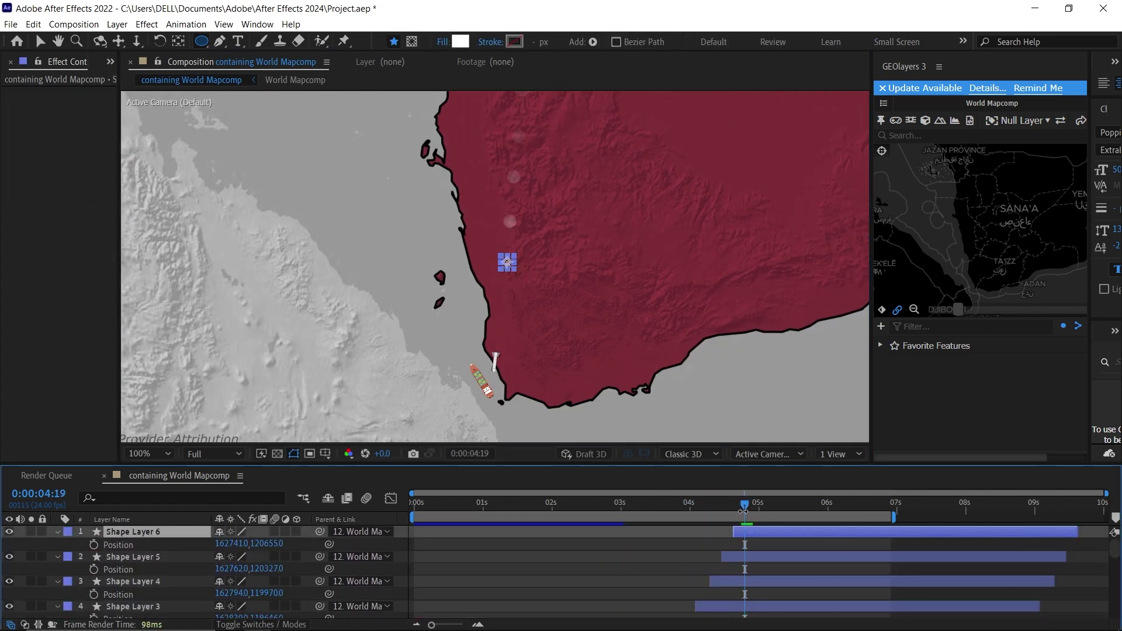
pyautogui.press('pageup')
pyautogui.press('pageup')
pyautogui.press('pageup')
pyautogui.hotkey('ctrl', '`')
pyautogui.click(690, 594)
pyautogui.press(',')
pyautogui.press('Home')
pyautogui.press('space')
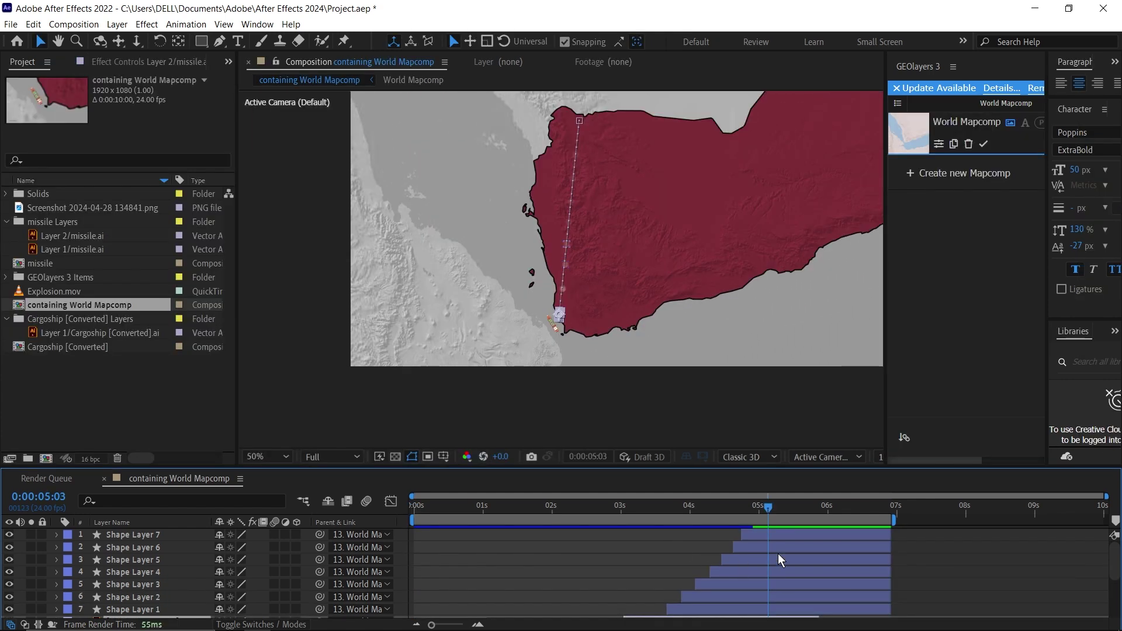
# Step: Deselect the missile layer and move the playhead to 0:00:04:14, the moment of impact
pyautogui.scroll(-3, 777, 556)
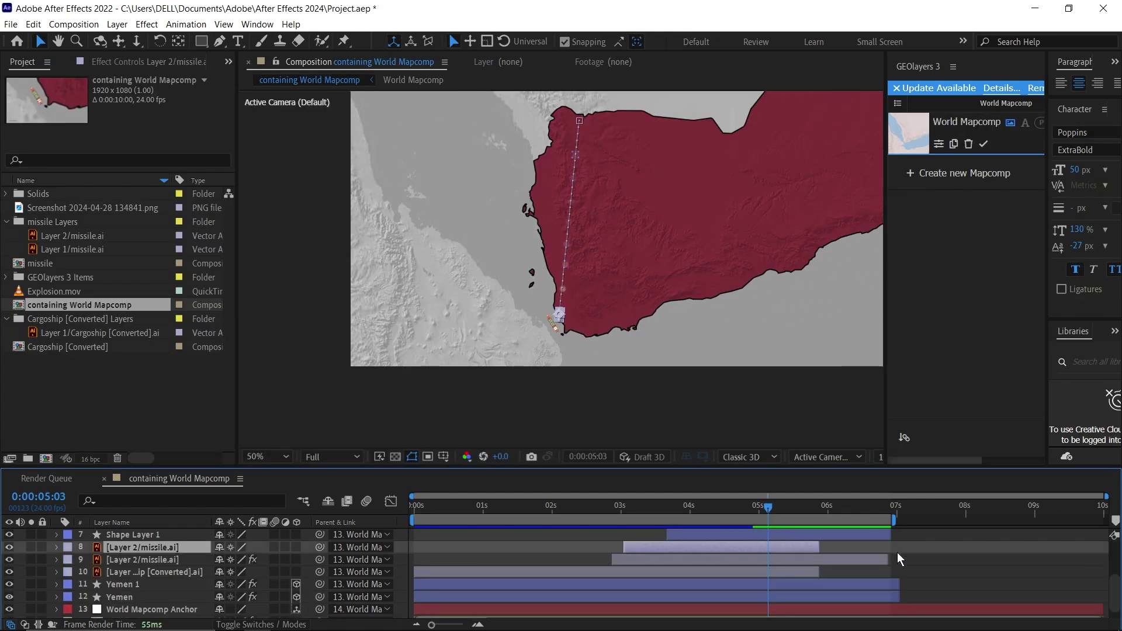
pyautogui.click(960, 577)
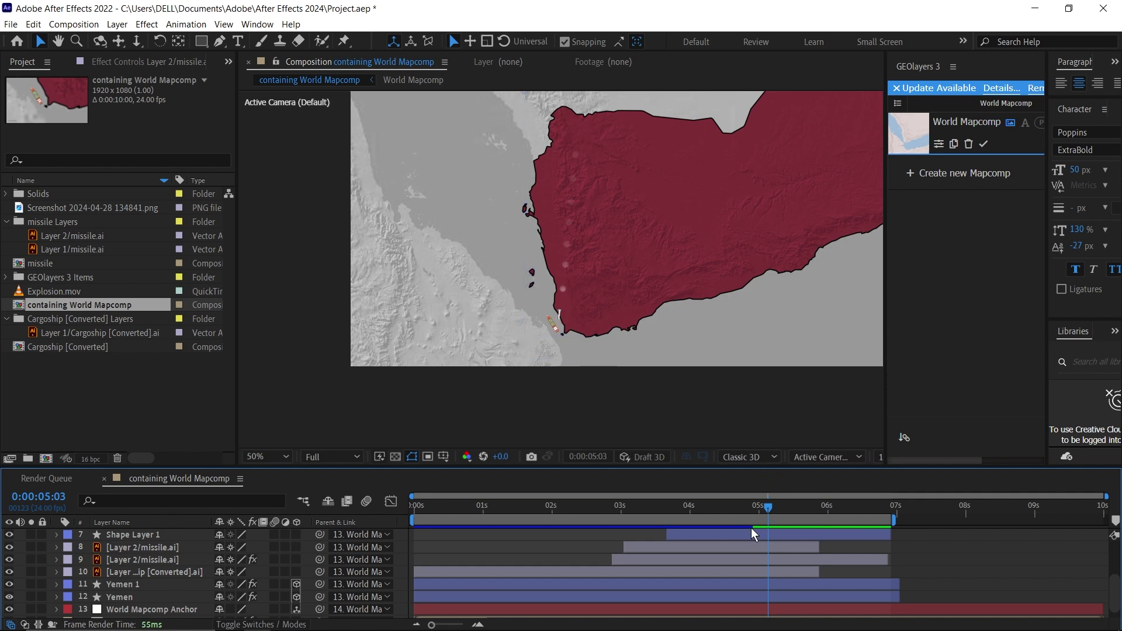
pyautogui.keyDown('alt'); pyautogui.scroll(5, 753, 531); pyautogui.keyUp('alt')
pyautogui.moveTo(893, 507); pyautogui.dragTo(595, 507)
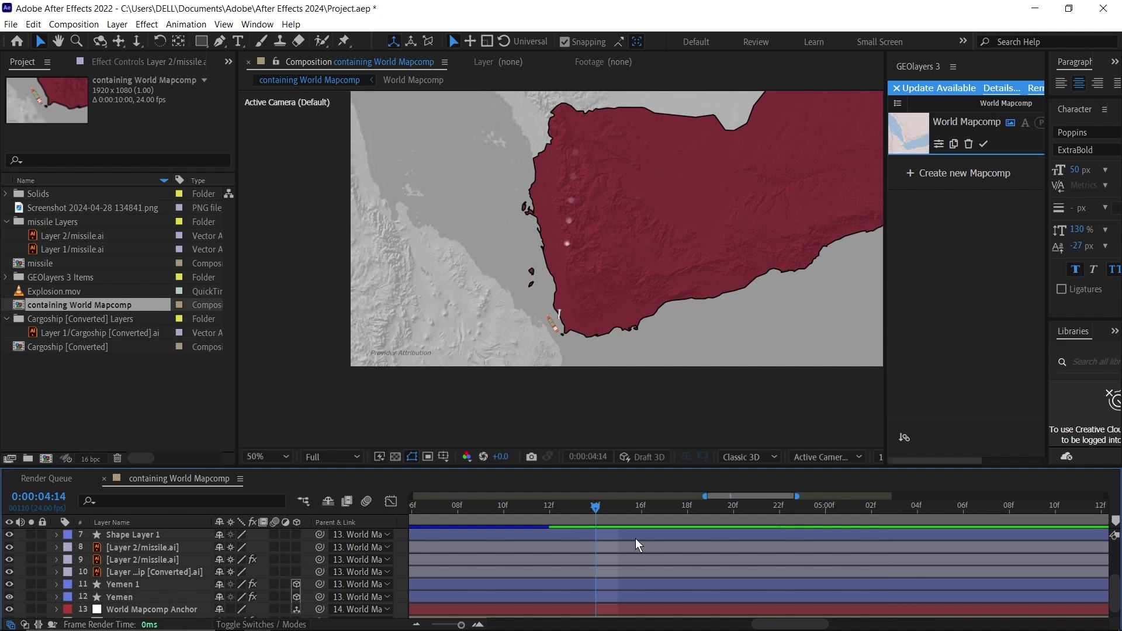
pyautogui.scroll(-1, 605, 552)
# Step: Trim the out points of both missile layers and the cargo ship layer to 4:14
pyautogui.press(';')
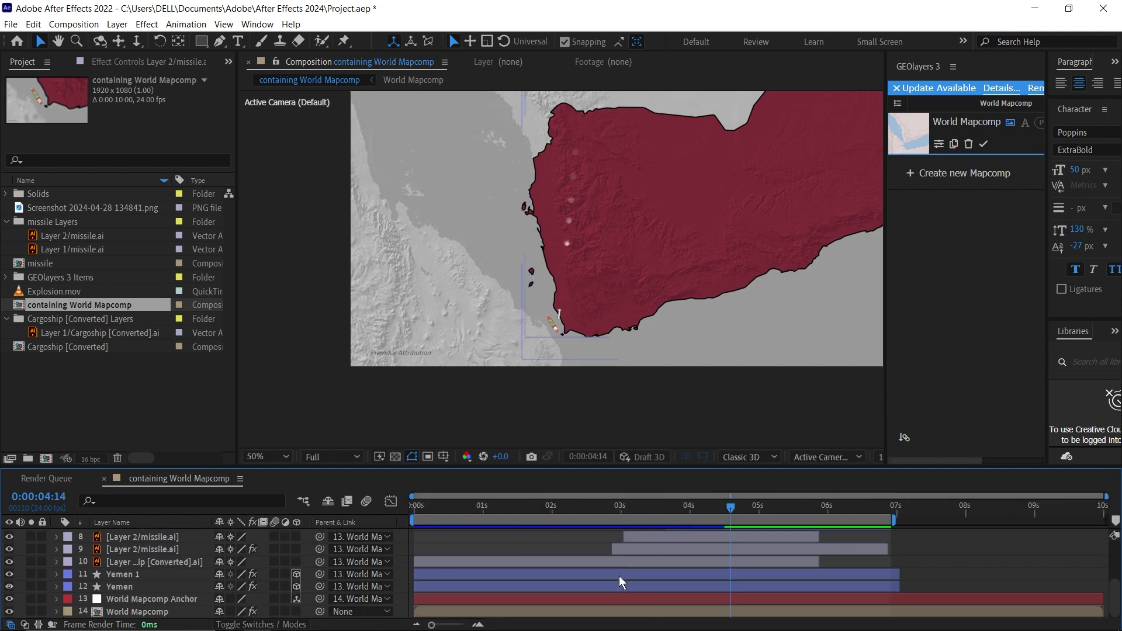
pyautogui.moveTo(816, 533); pyautogui.dragTo(729, 533)
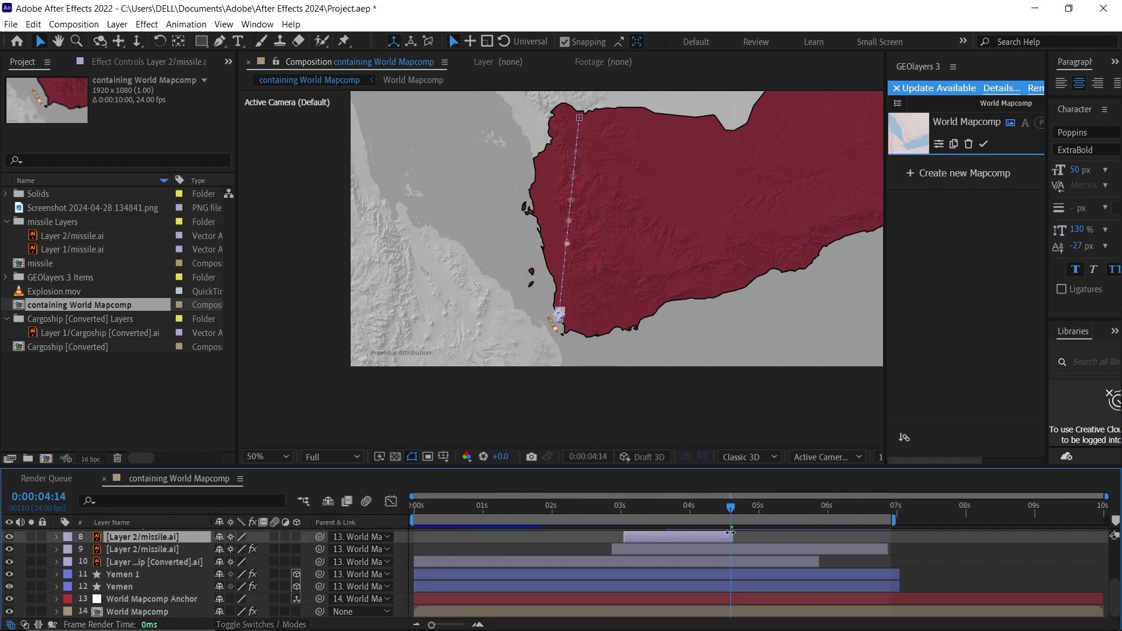
pyautogui.moveTo(885, 551); pyautogui.dragTo(725, 550)
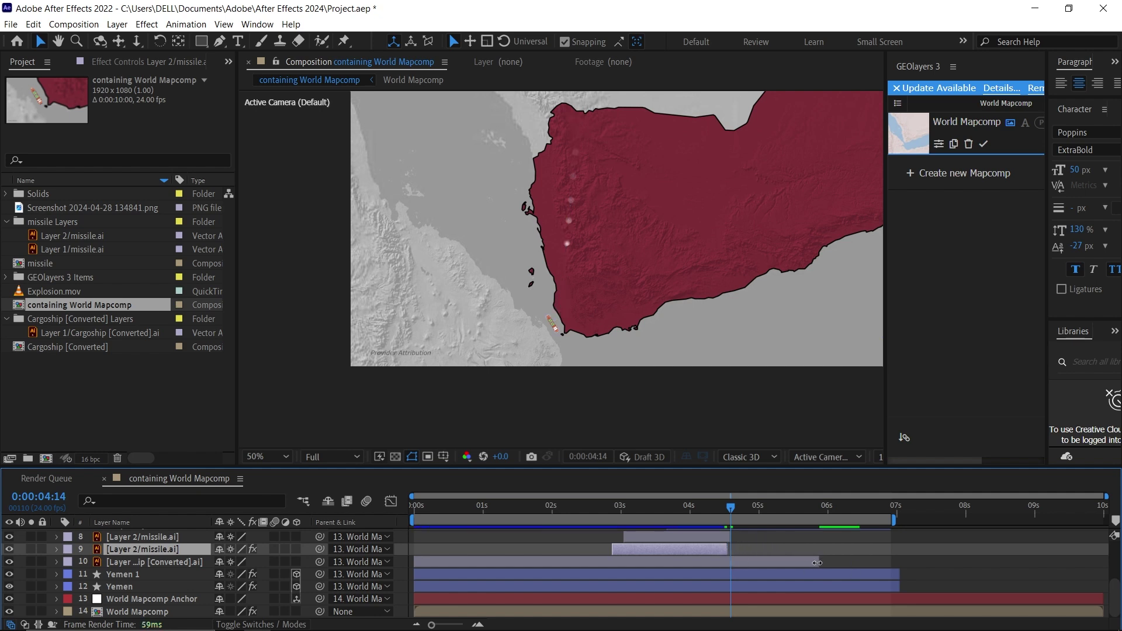
pyautogui.moveTo(818, 563); pyautogui.dragTo(730, 567)
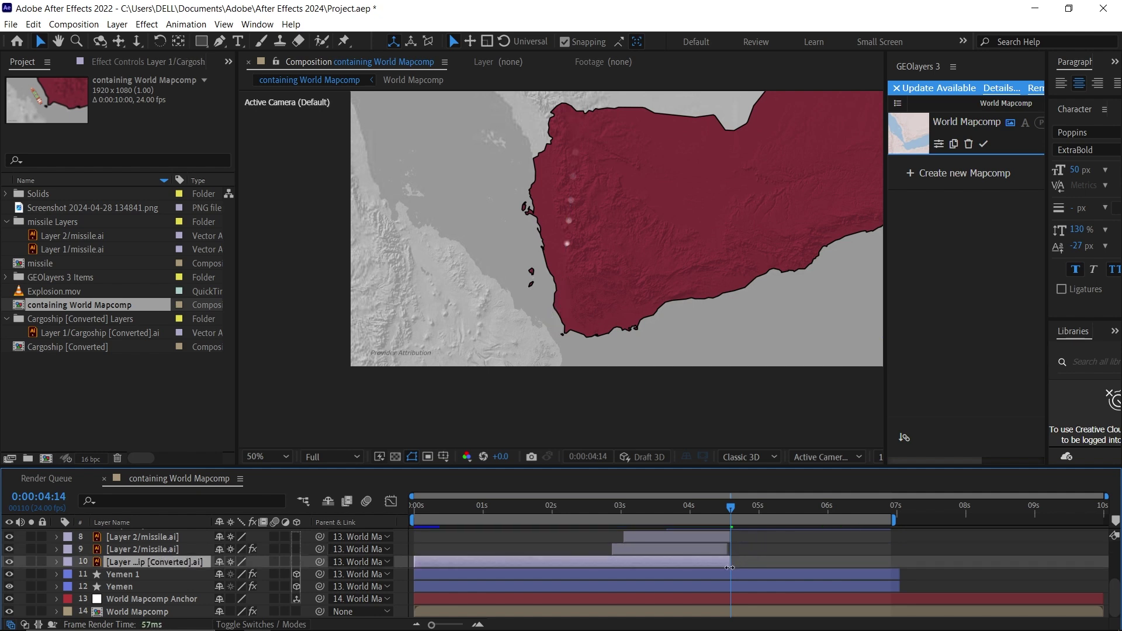
pyautogui.scroll(5, 584, 544)
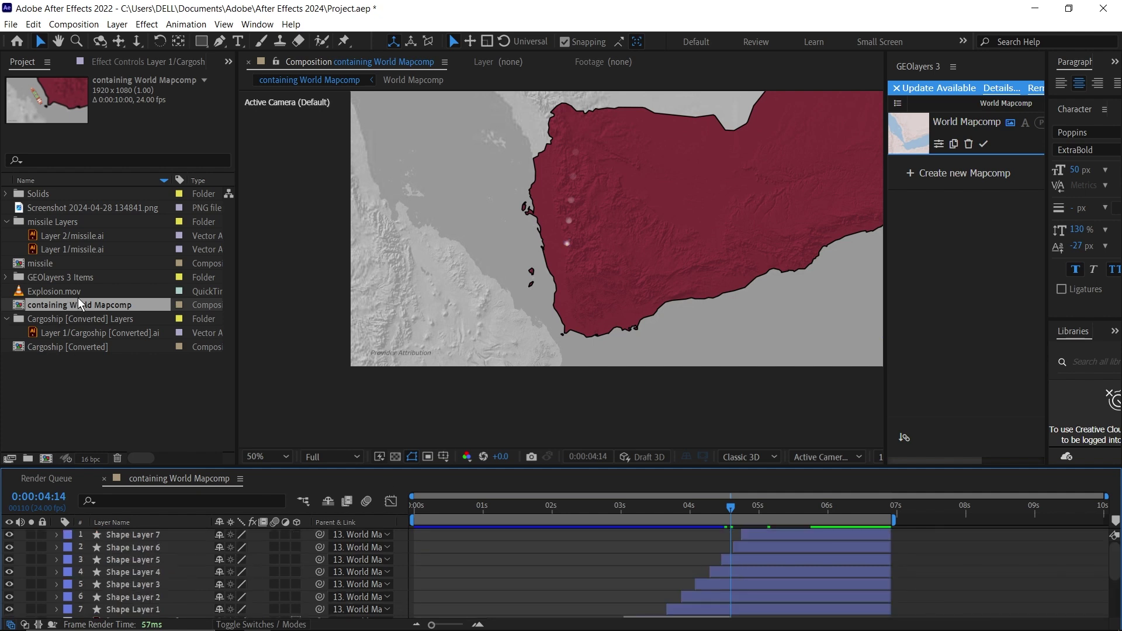
# Step: Add Explosion.mov to the timeline at 4:14 and reduce its scale
pyautogui.moveTo(78, 291); pyautogui.dragTo(745, 536)
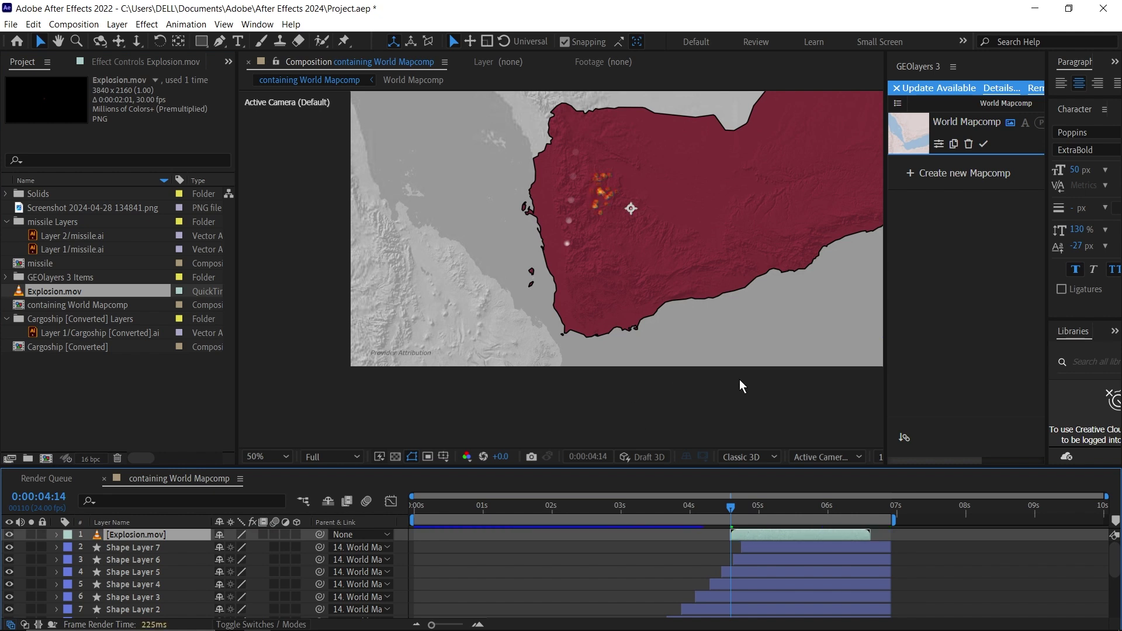
pyautogui.press('s')
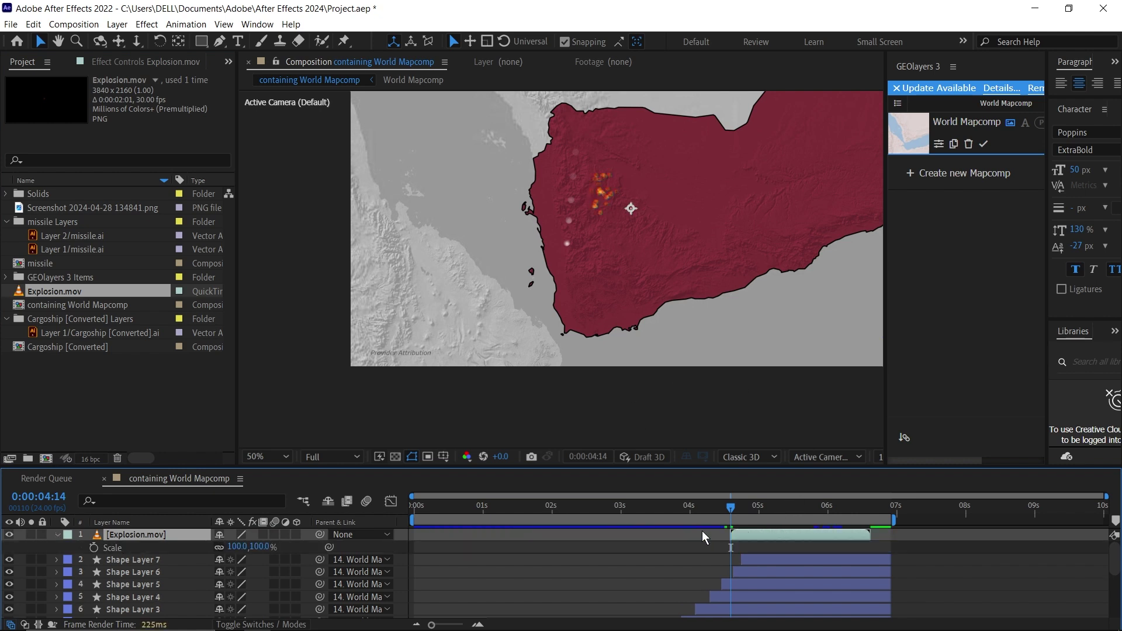
pyautogui.click(237, 548)
pyautogui.write('-63')
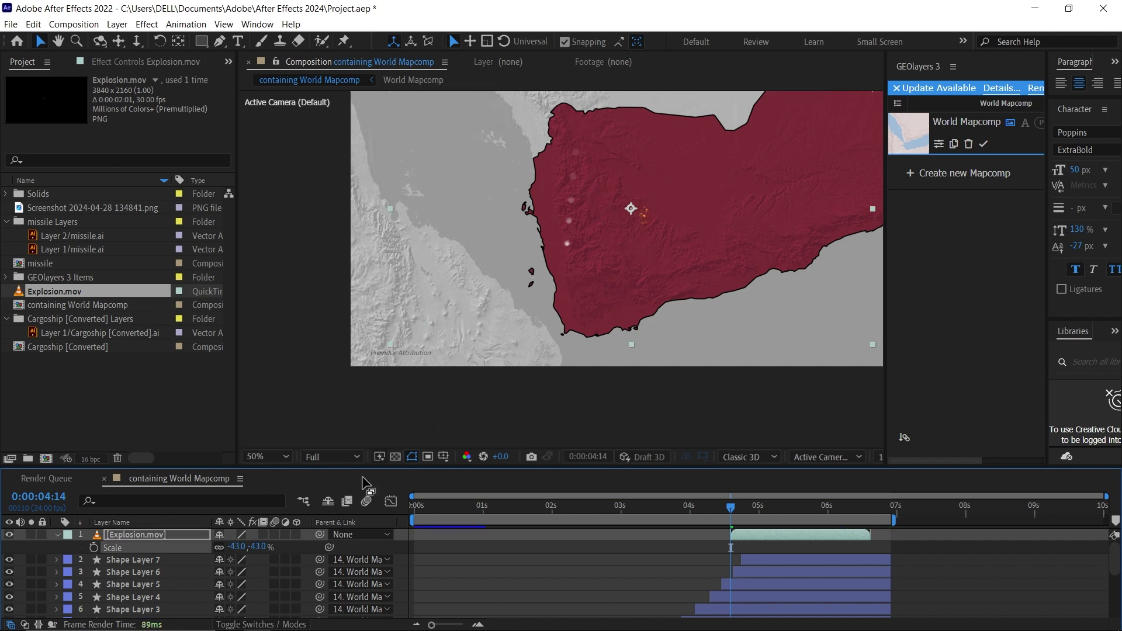
pyautogui.press('Return')
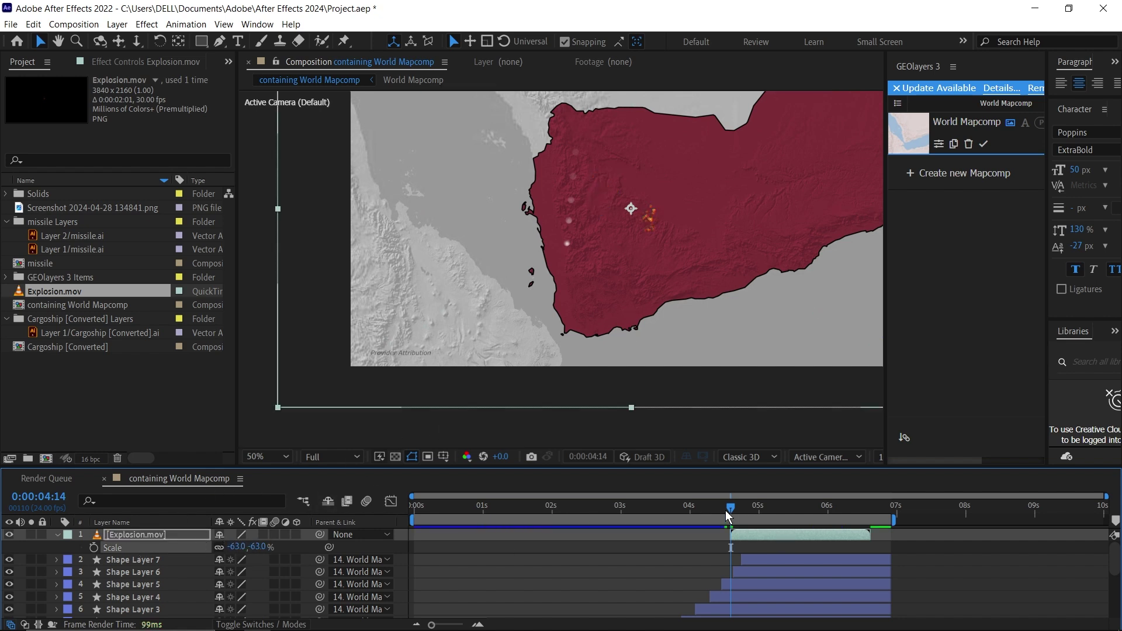
# Step: Position the explosion at 709, 949 over the ship and shrink it to 10%
pyautogui.moveTo(728, 513); pyautogui.dragTo(745, 510)
pyautogui.press('p')
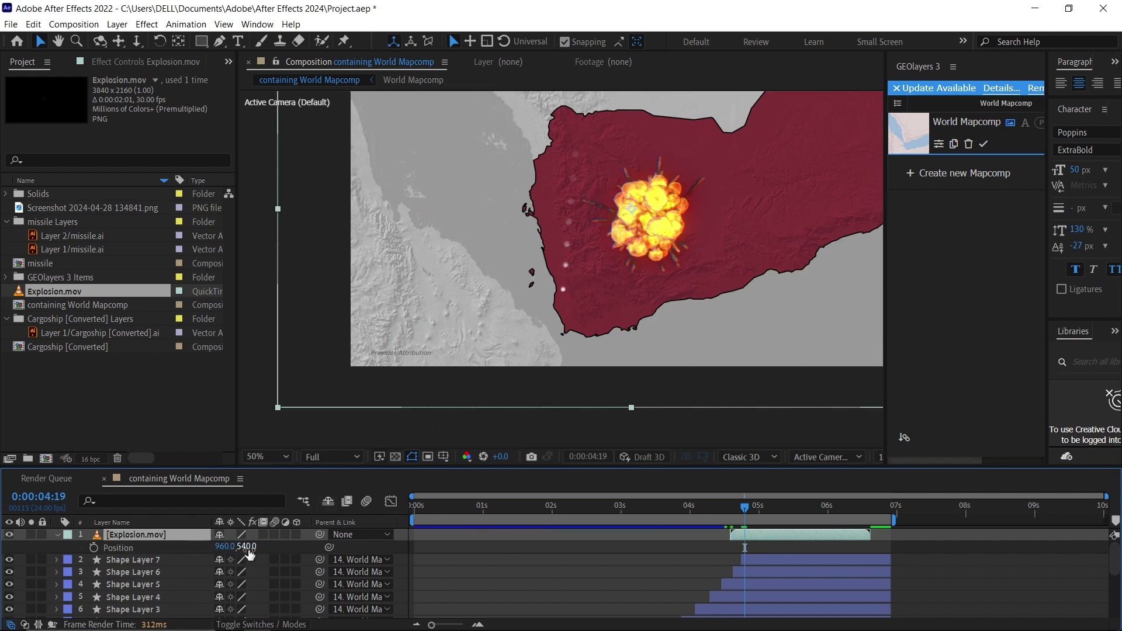
pyautogui.moveTo(248, 554); pyautogui.dragTo(526, 557)
pyautogui.press('s')
pyautogui.moveTo(242, 546); pyautogui.dragTo(327, 547)
pyautogui.hotkey('shift', 'p')
pyautogui.press('Home')
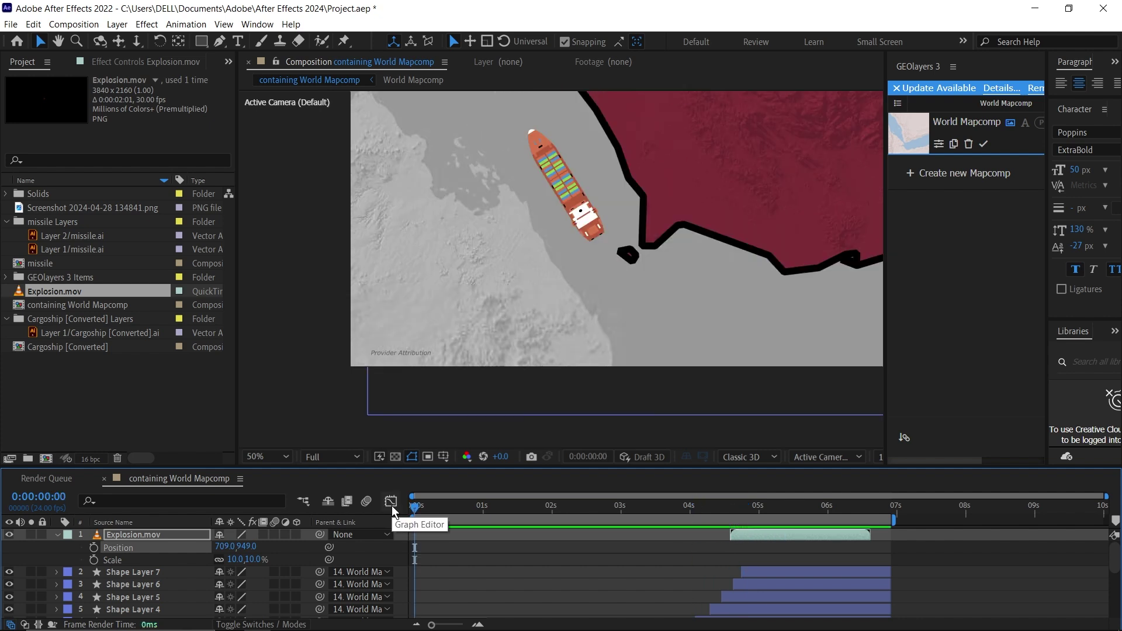
# Step: Preview the animation past the impact, then finalize World Mapcomp in the GEOlayers 3 panel
pyautogui.press('space')
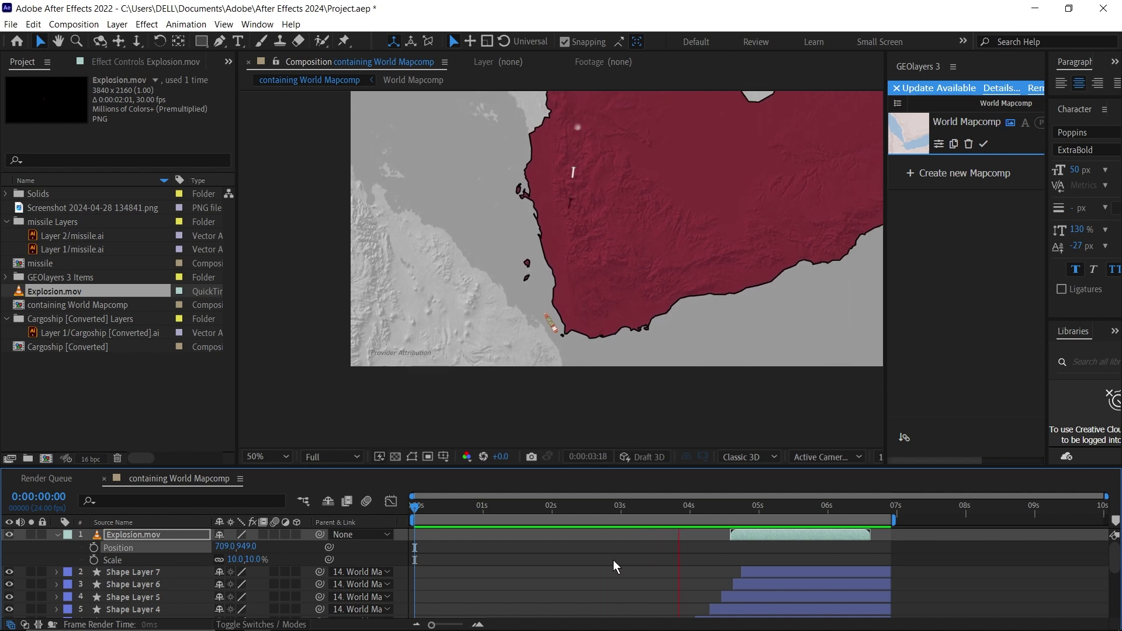
pyautogui.press('space')
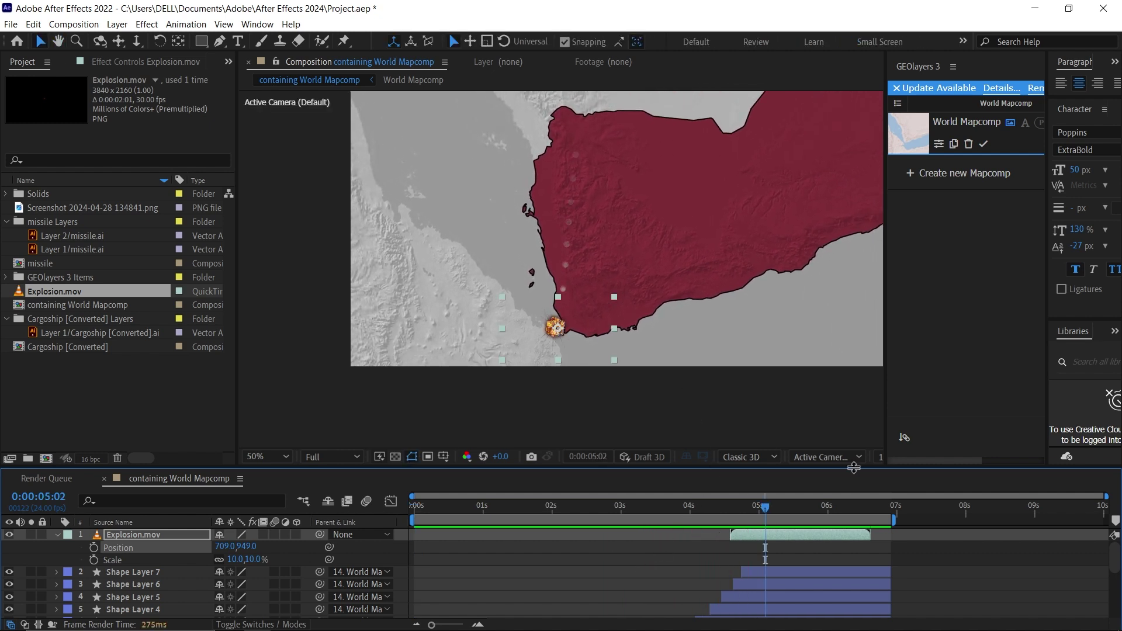
pyautogui.click(985, 146)
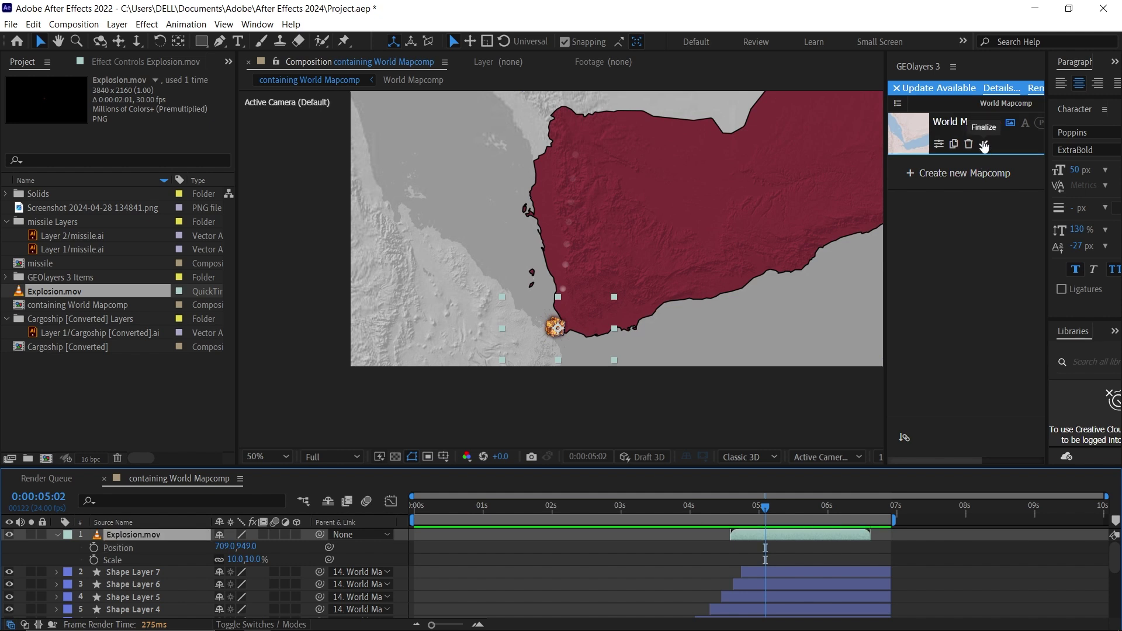